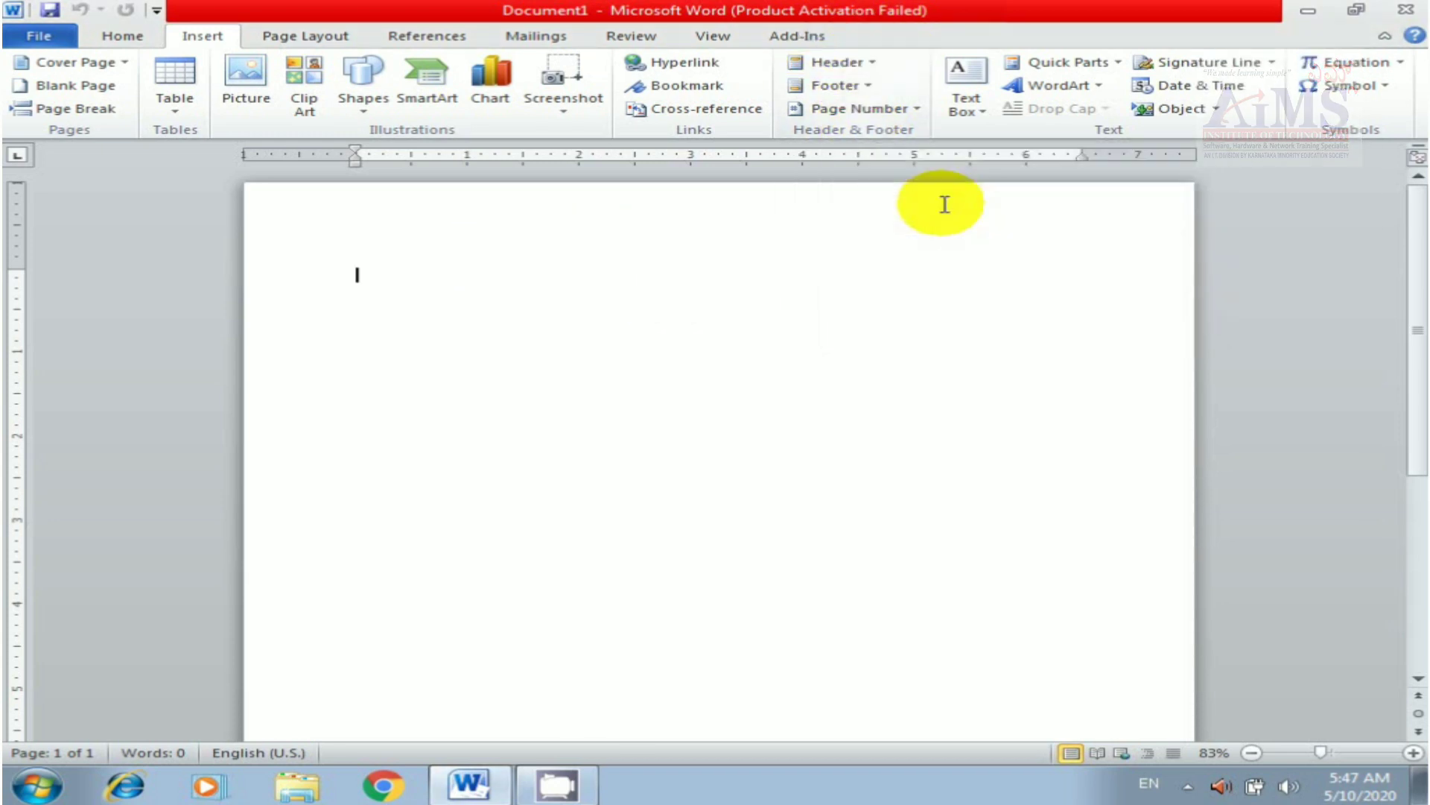
- Insert the built-in Alphabet header design at the top of the page
click(872, 62)
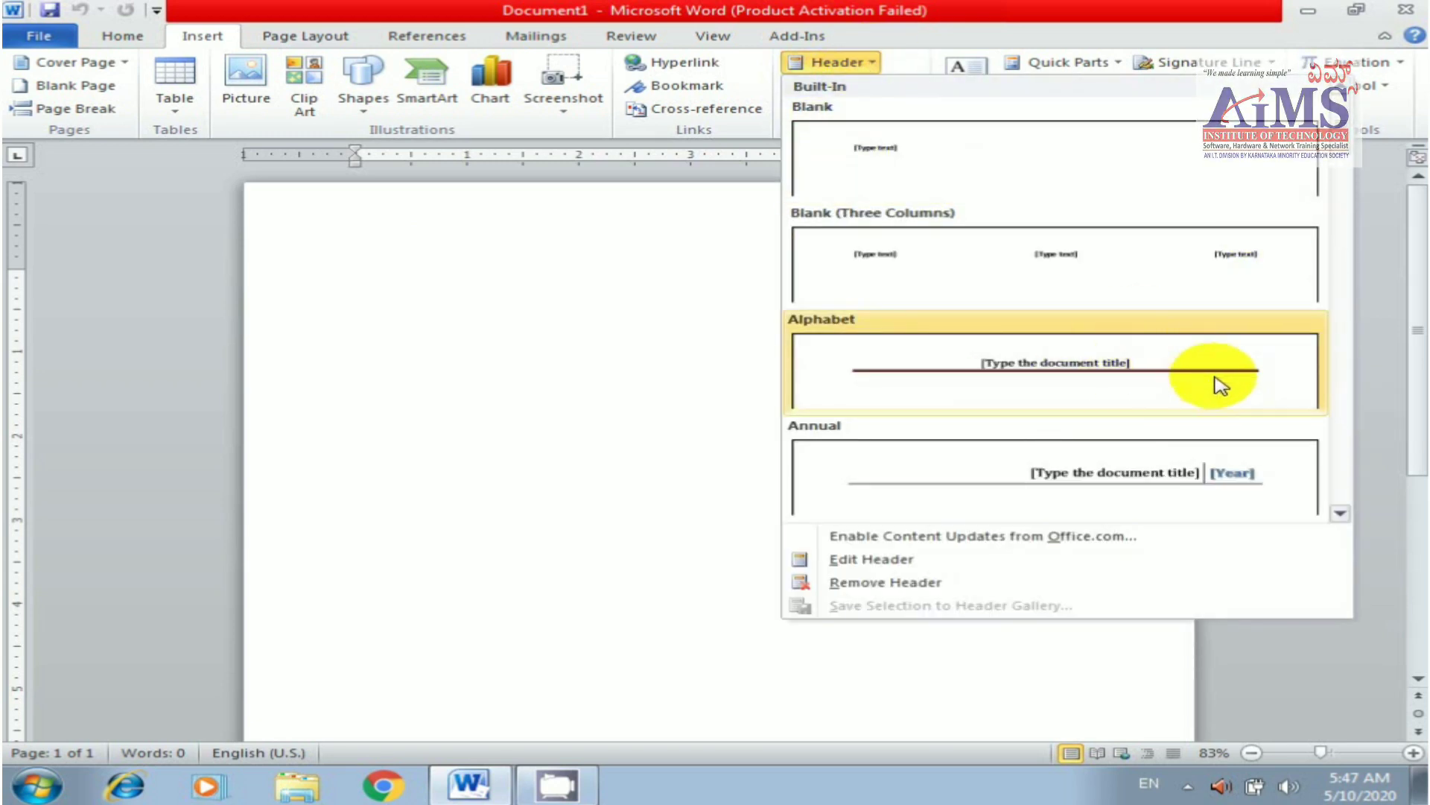
click(1340, 514)
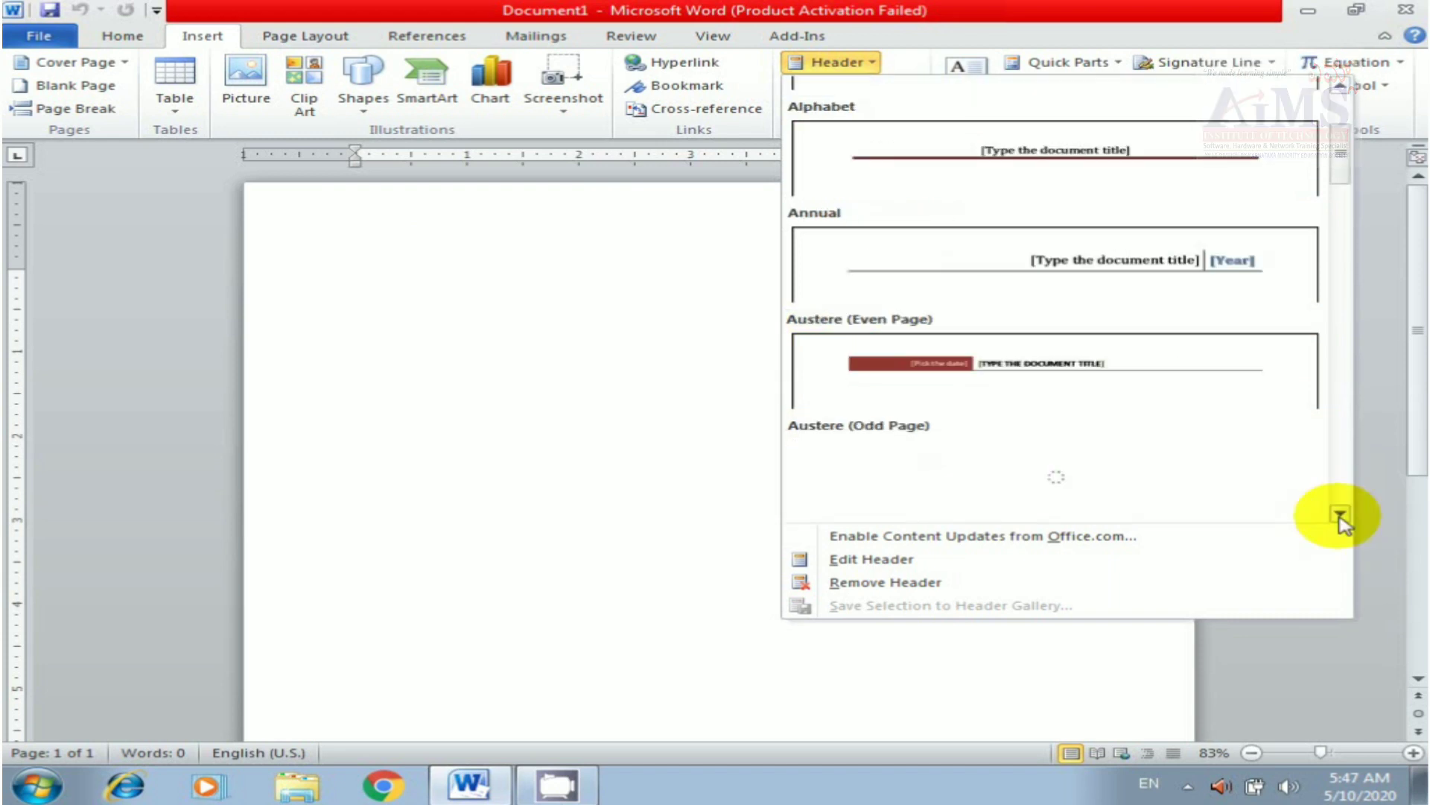
click(1339, 514)
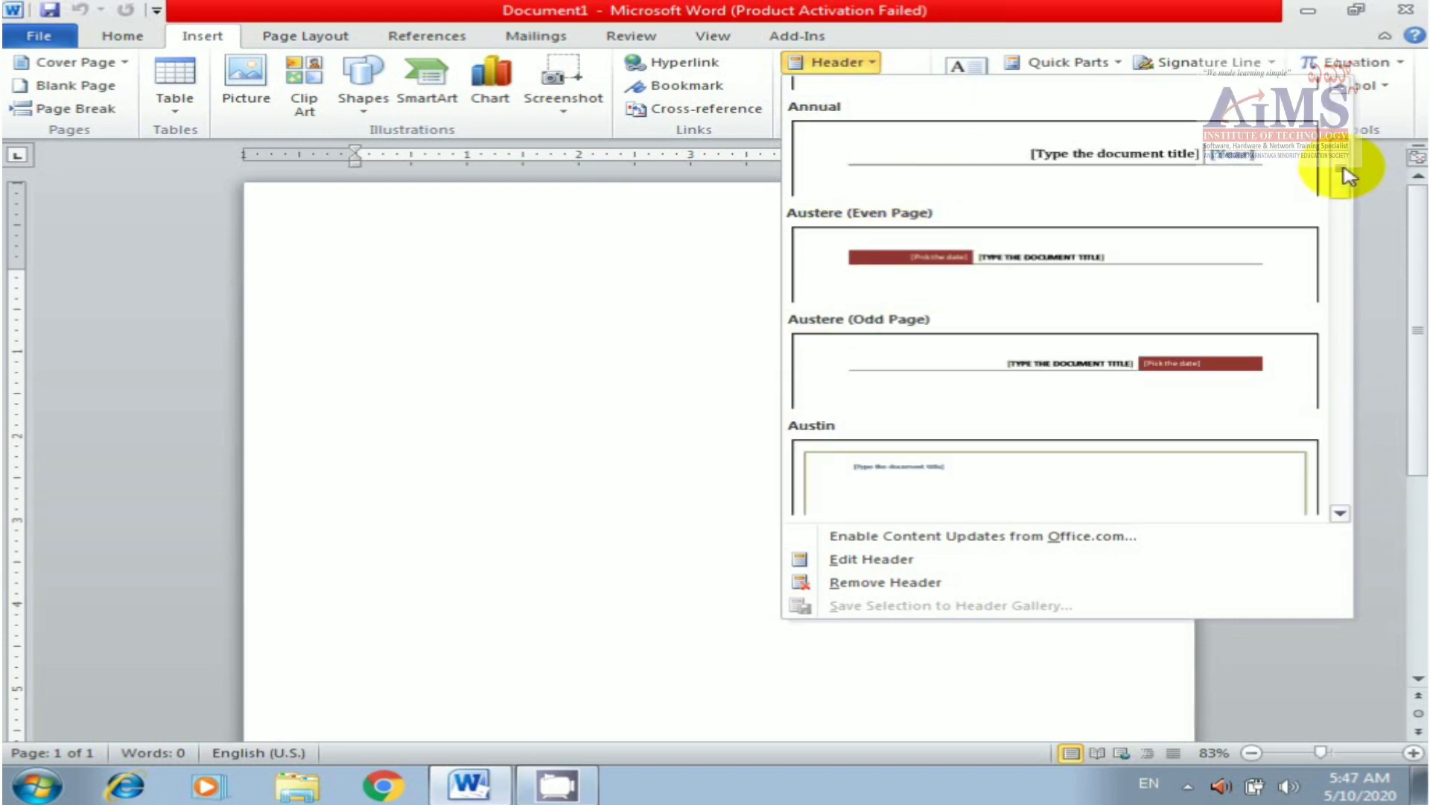
scroll(1347, 176, up, 3)
click(1115, 381)
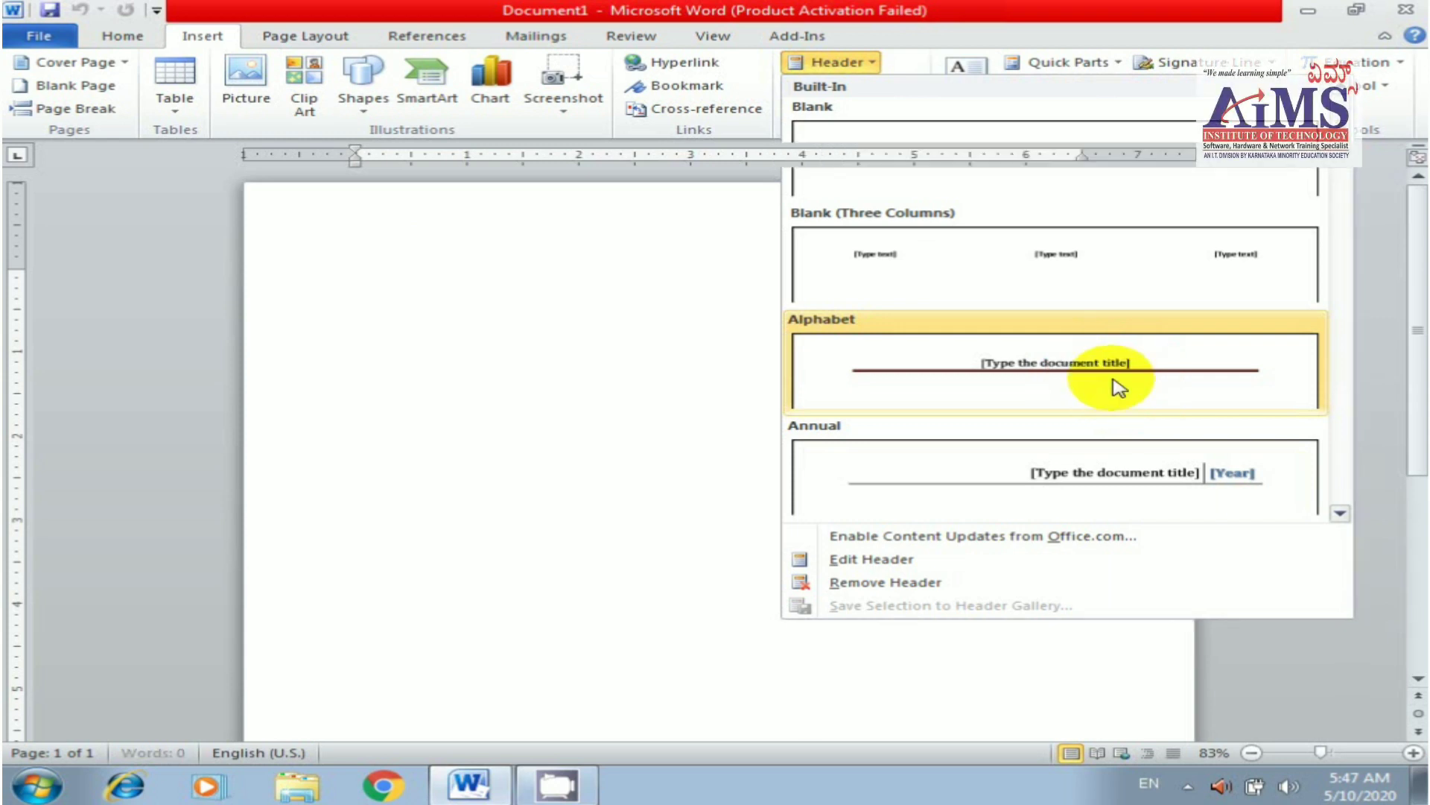
click(1115, 381)
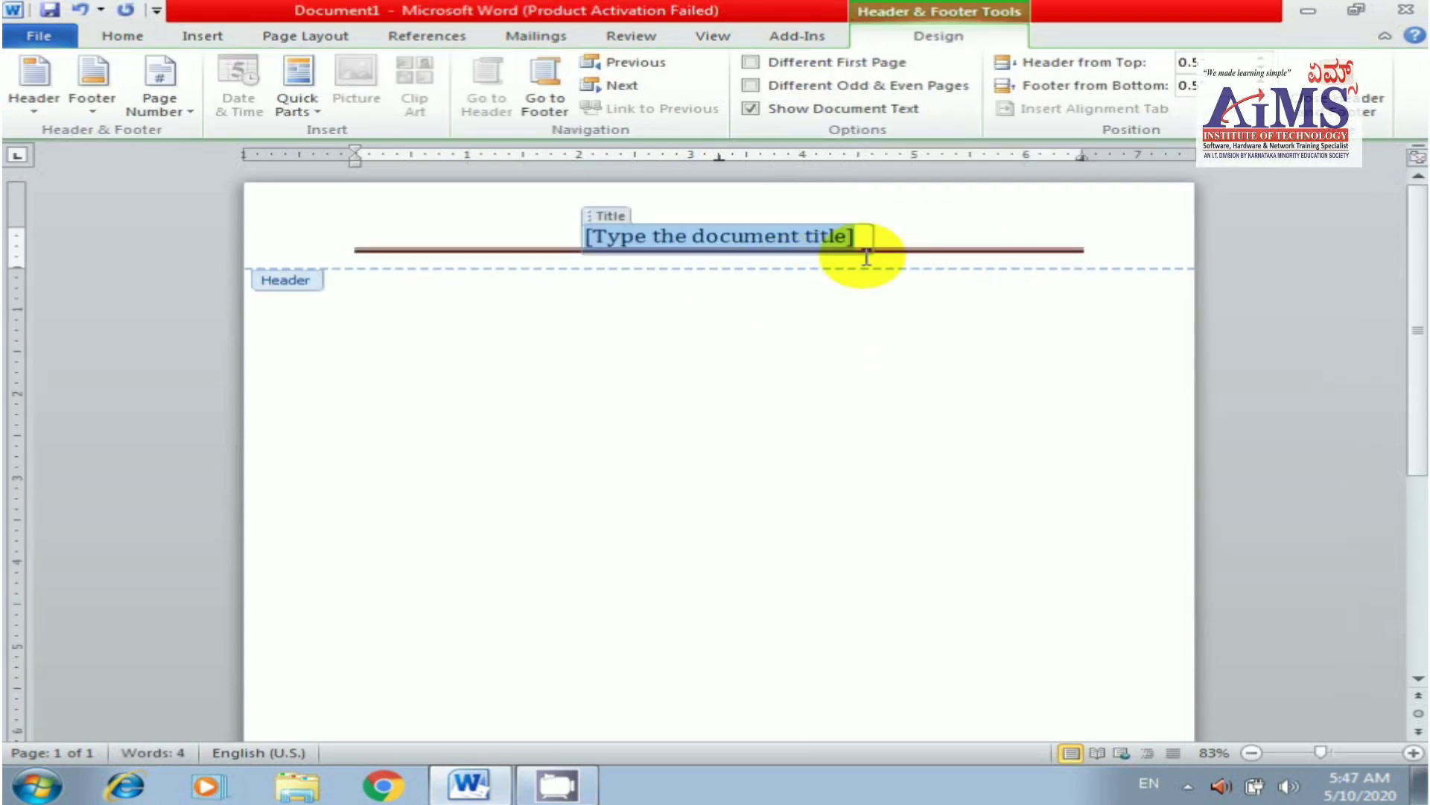
- Type 'AIMS INSTITUTE OF TECHNOLOGY' as the header title, fix the typos, and close the header
text(AIMS)
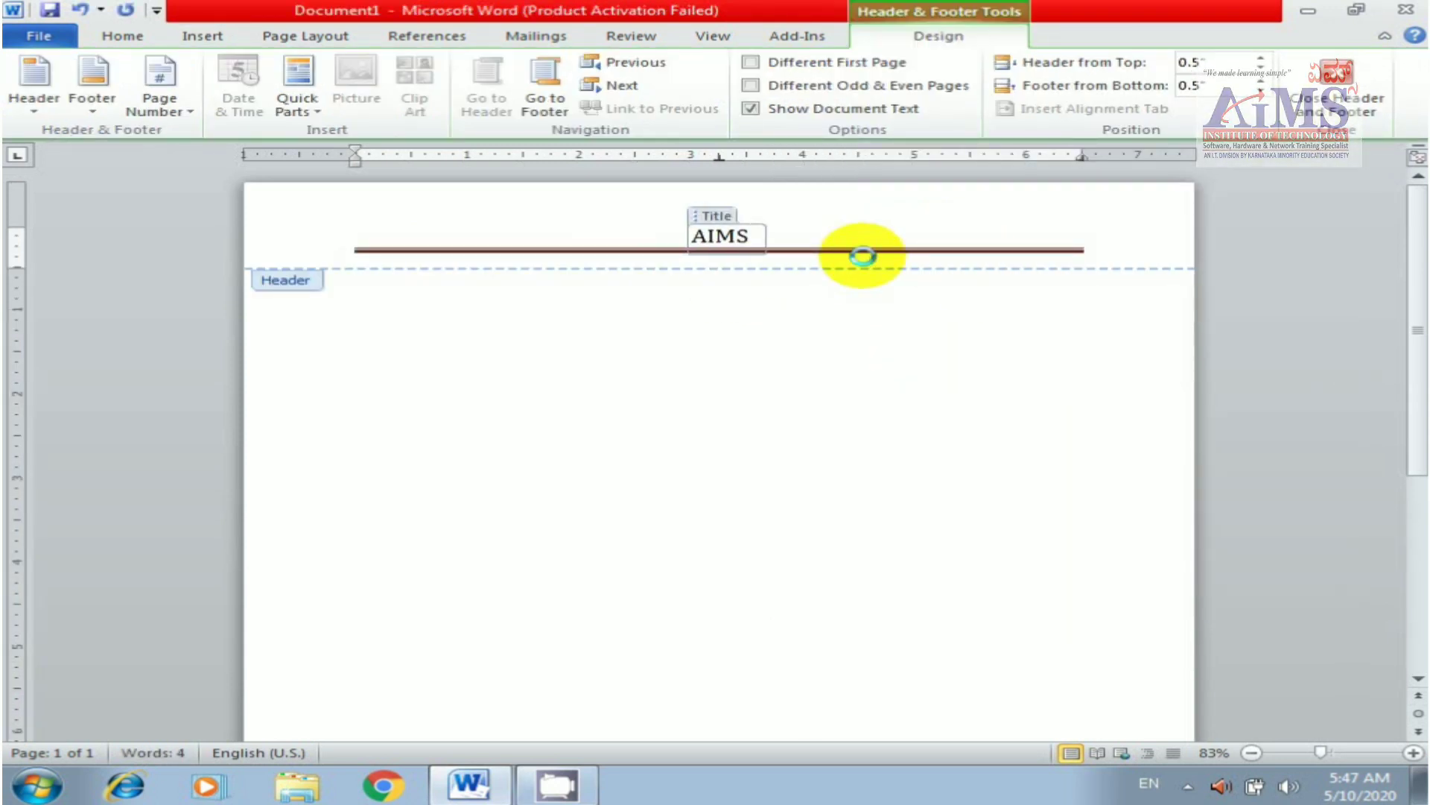
text( IN)
key(BackSpace)
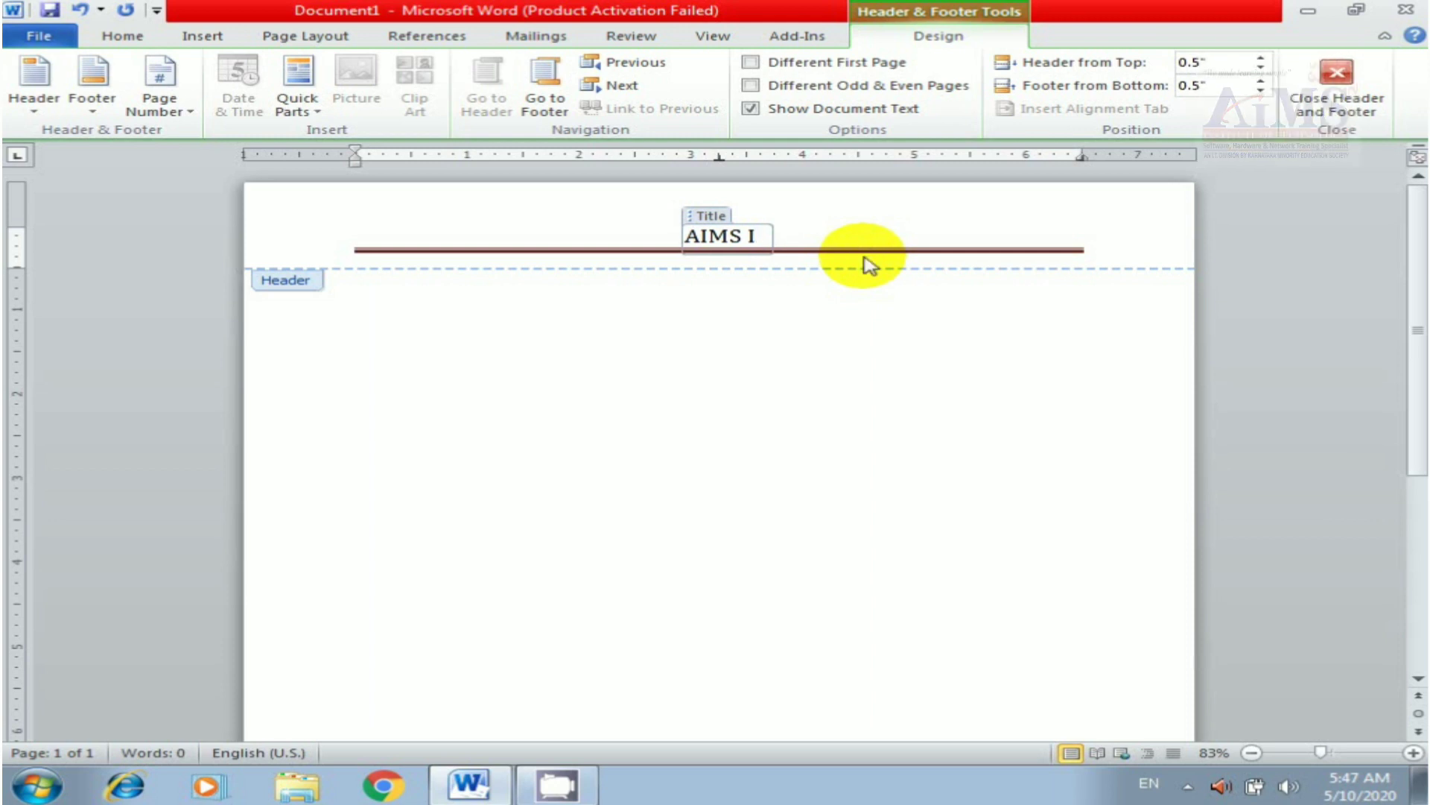
text(NSTIT)
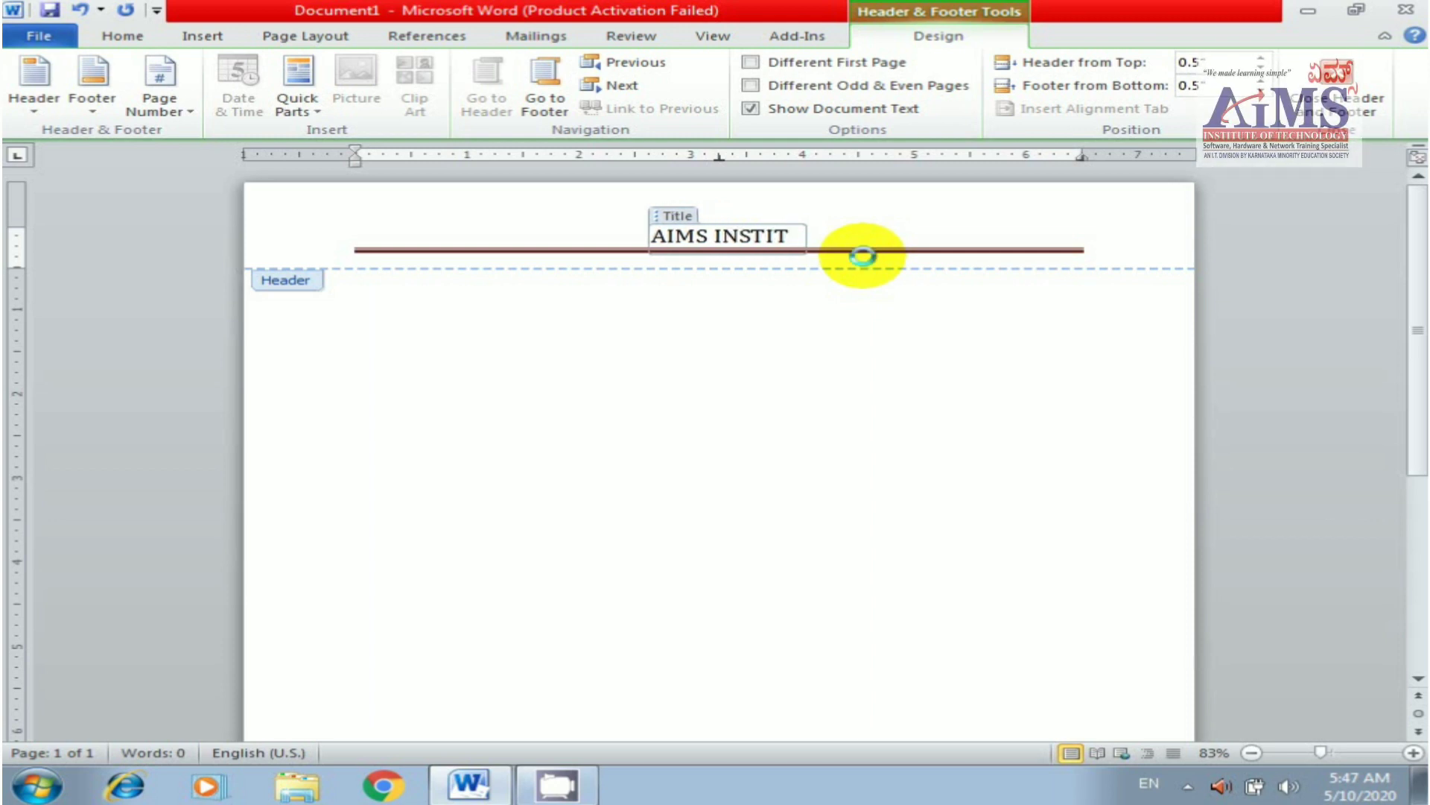
text(UTE OF)
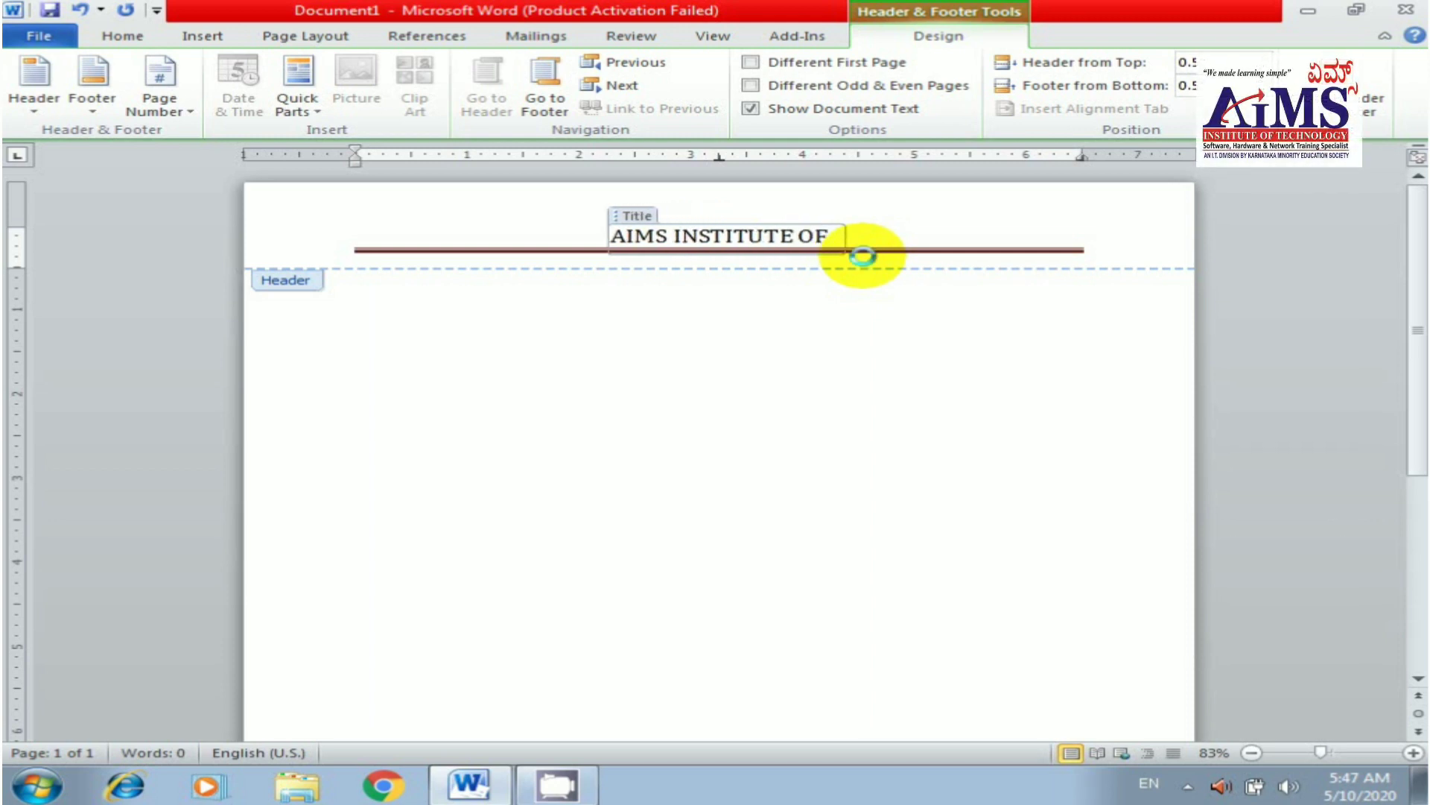
text( TECHNILO)
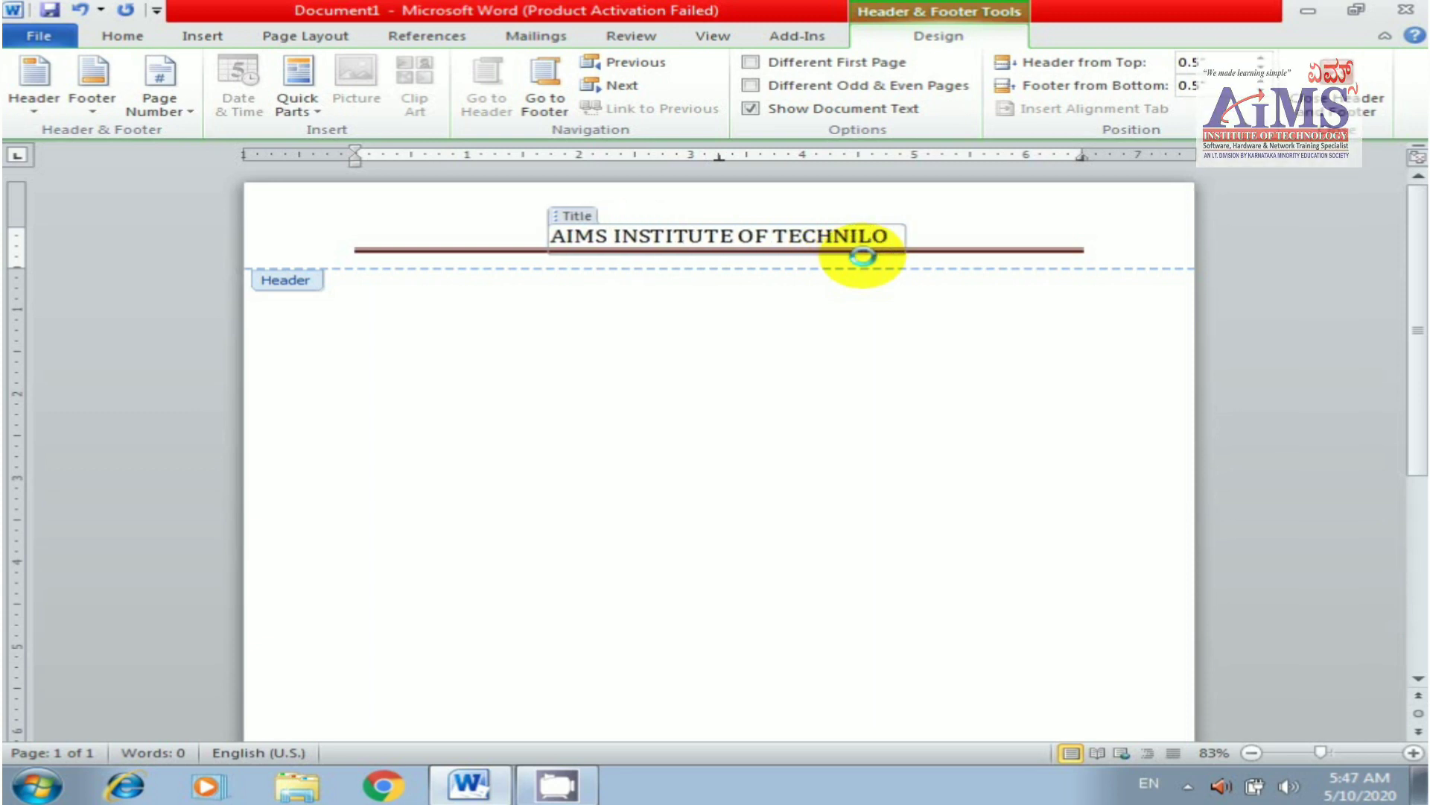
text(GY)
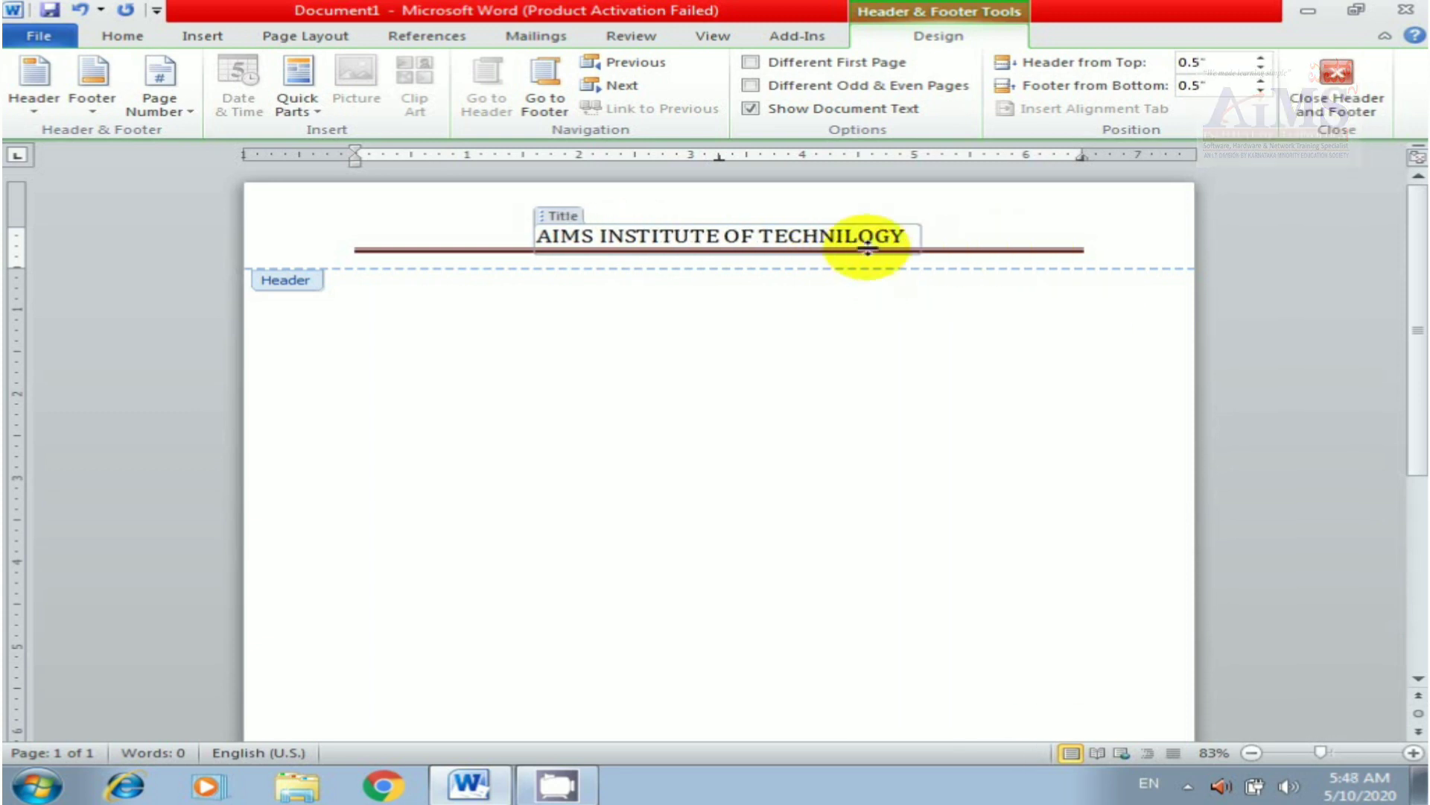
click(837, 235)
key(BackSpace)
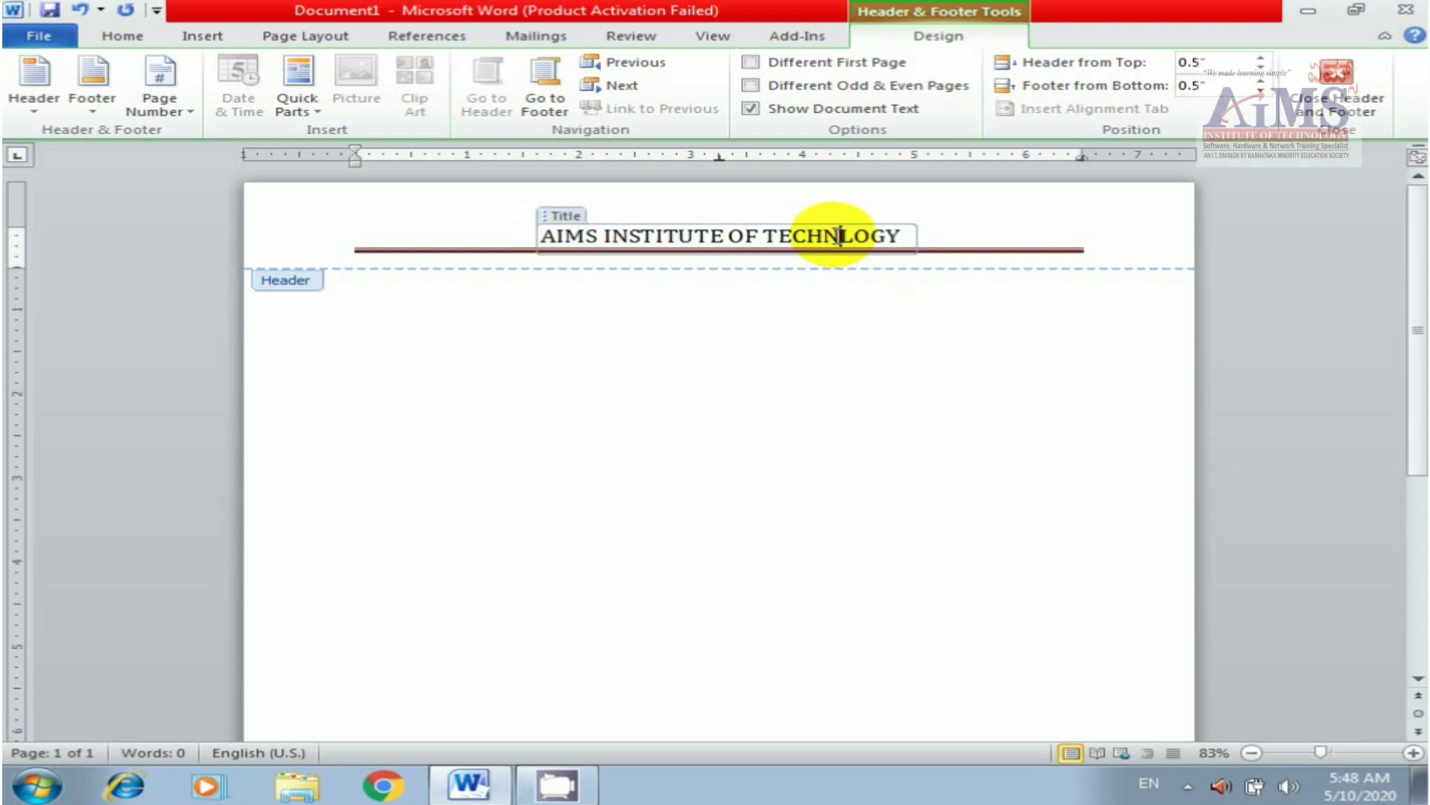
text(O)
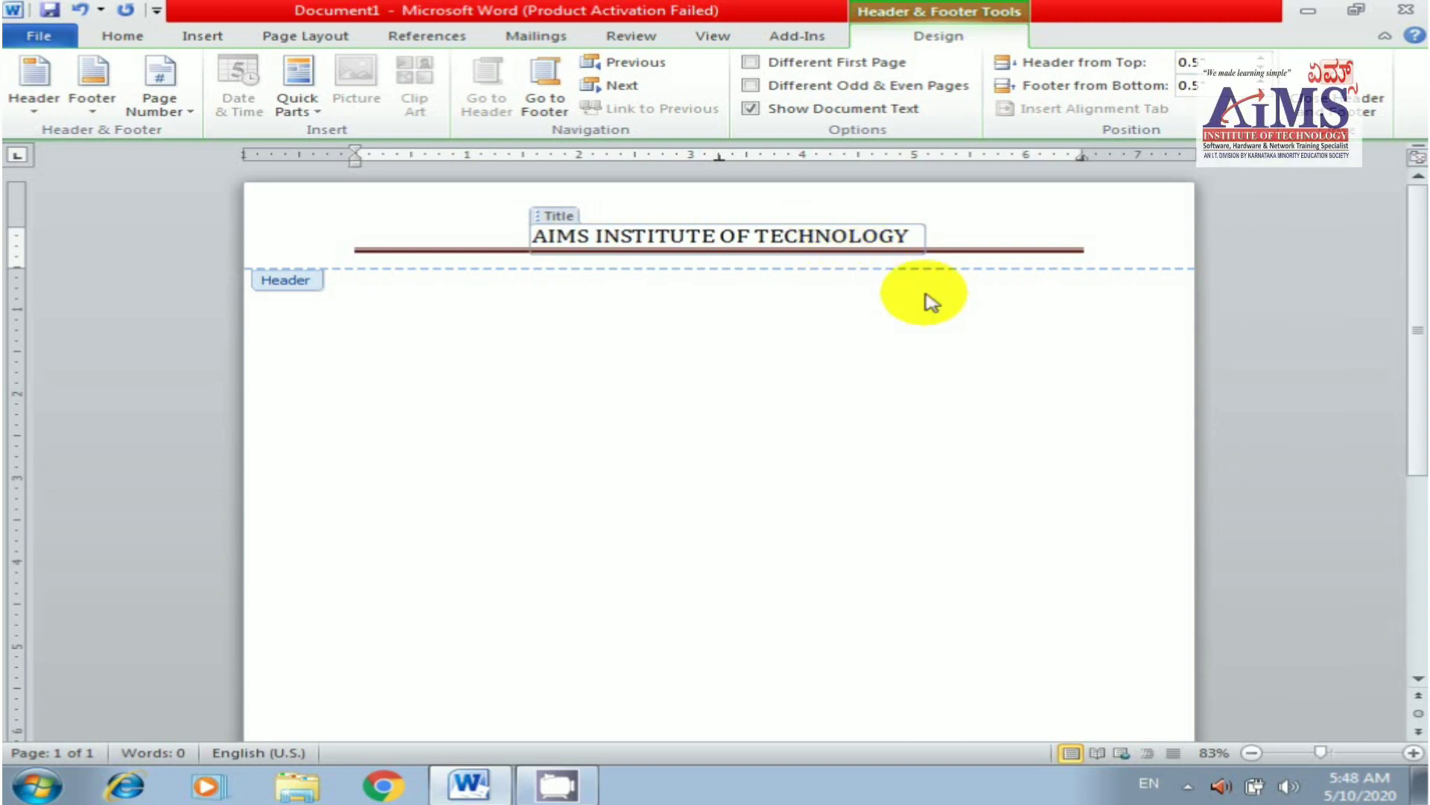
click(803, 320)
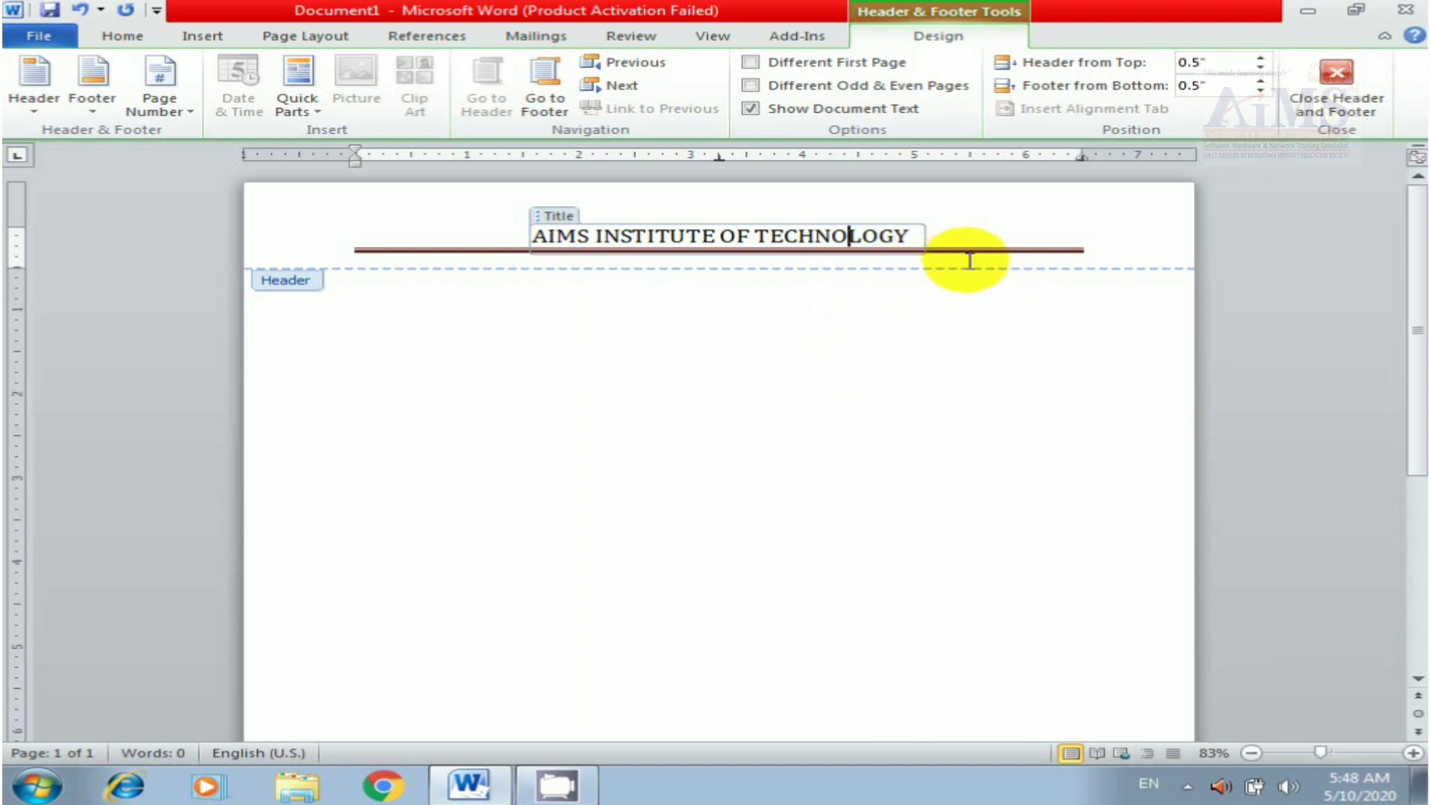
click(1366, 118)
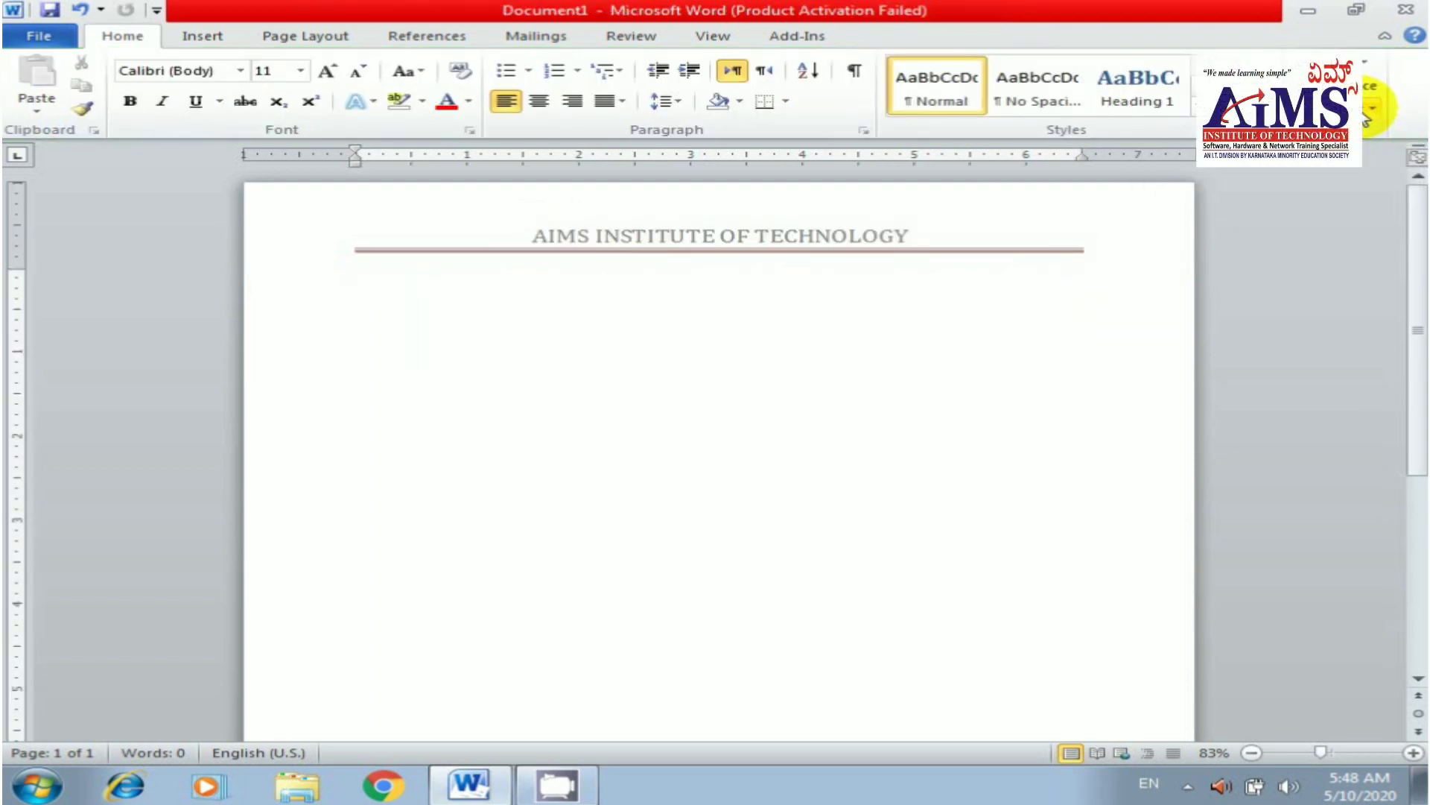
- Make the header title 'AIMS INSTITUTE OF TECHNOLOGY' bold at 22 pt, then return to the body
double_click(796, 242)
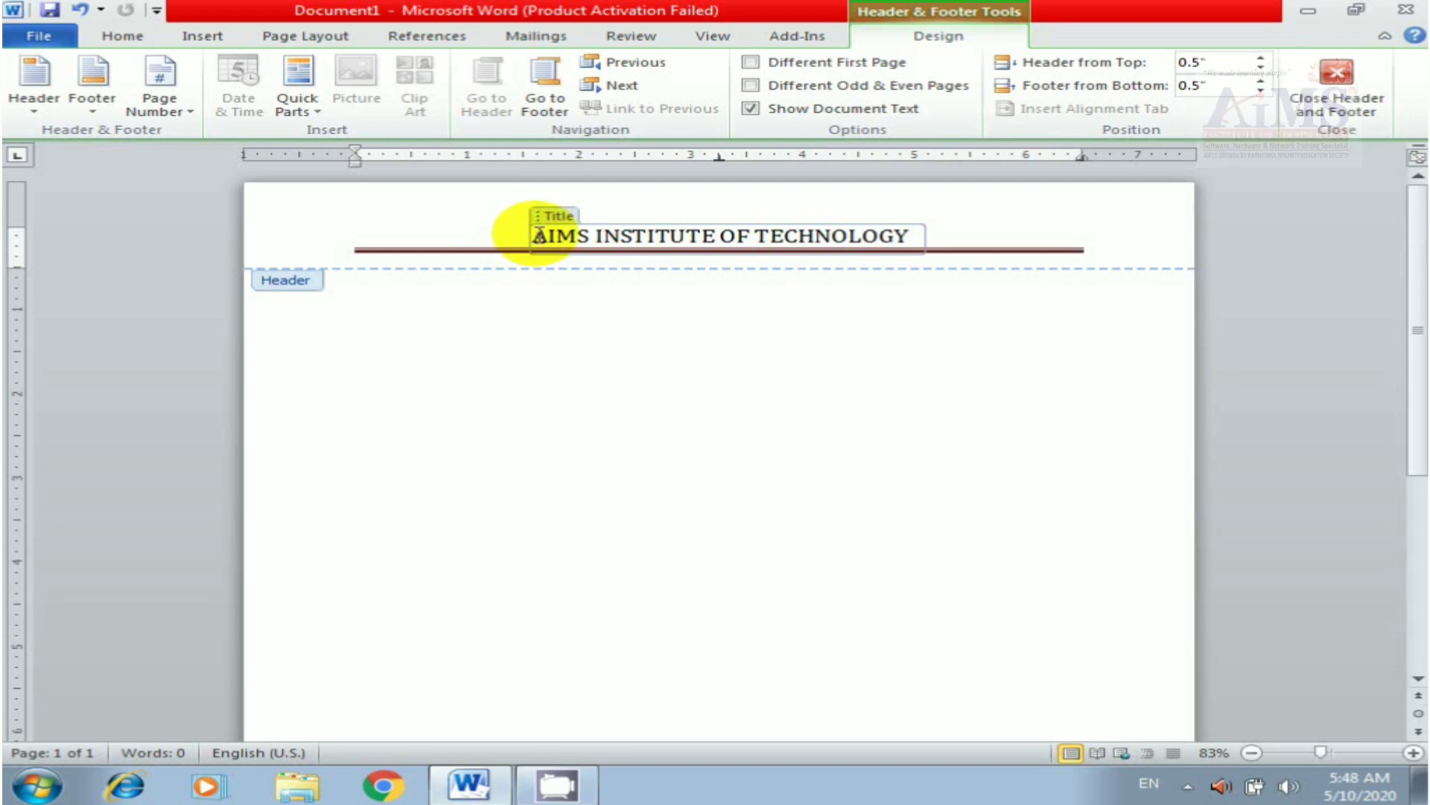
drag(533, 235, 856, 242)
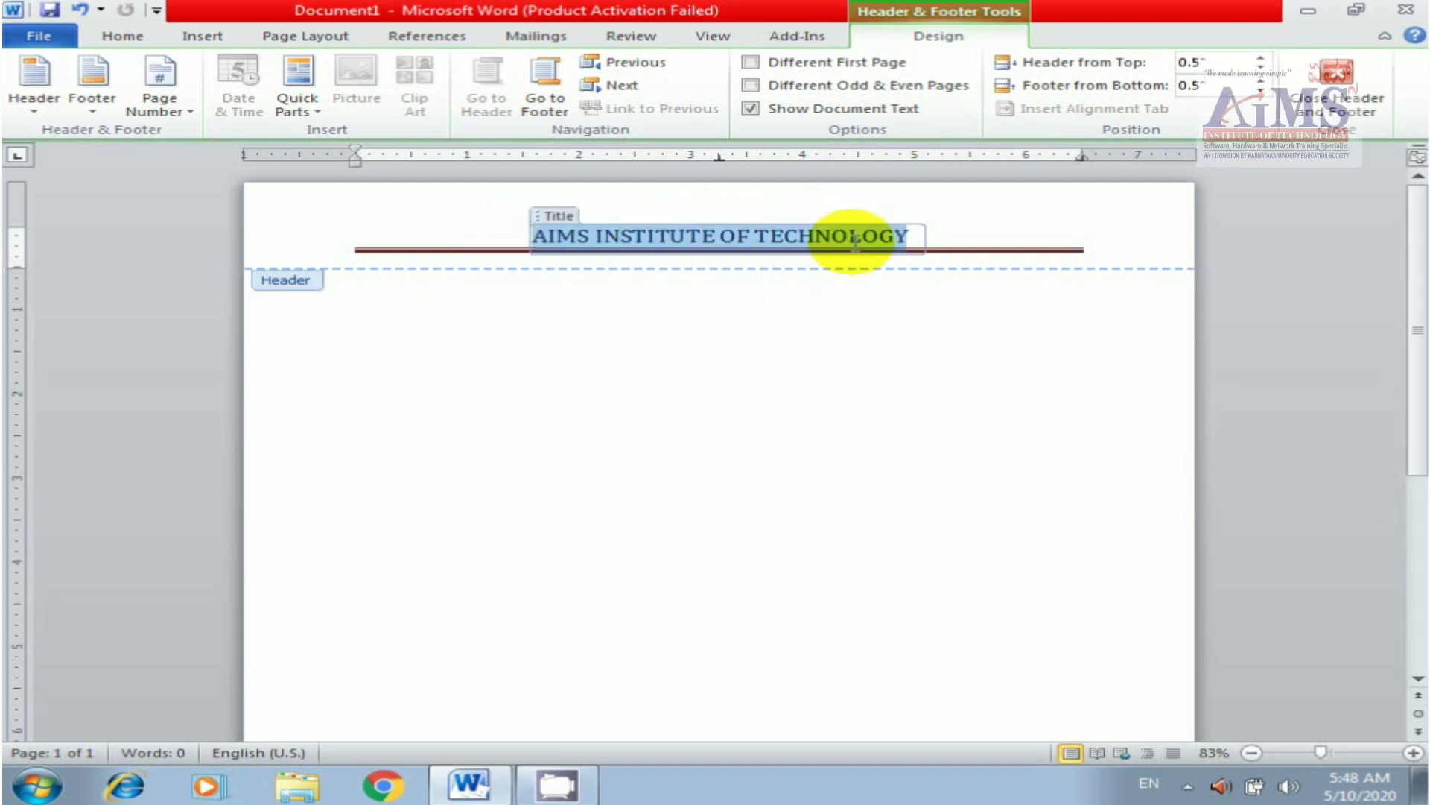
click(123, 36)
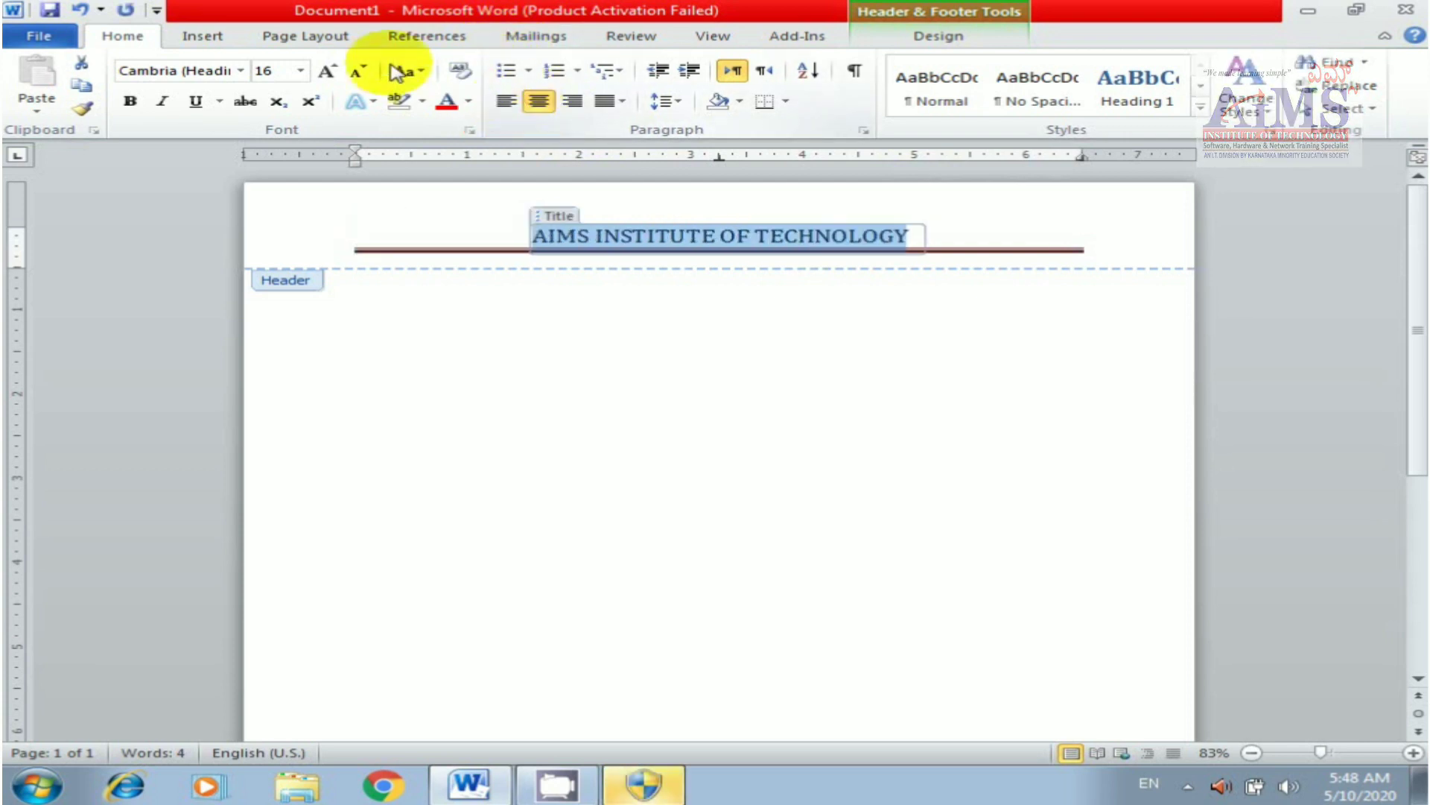
click(326, 71)
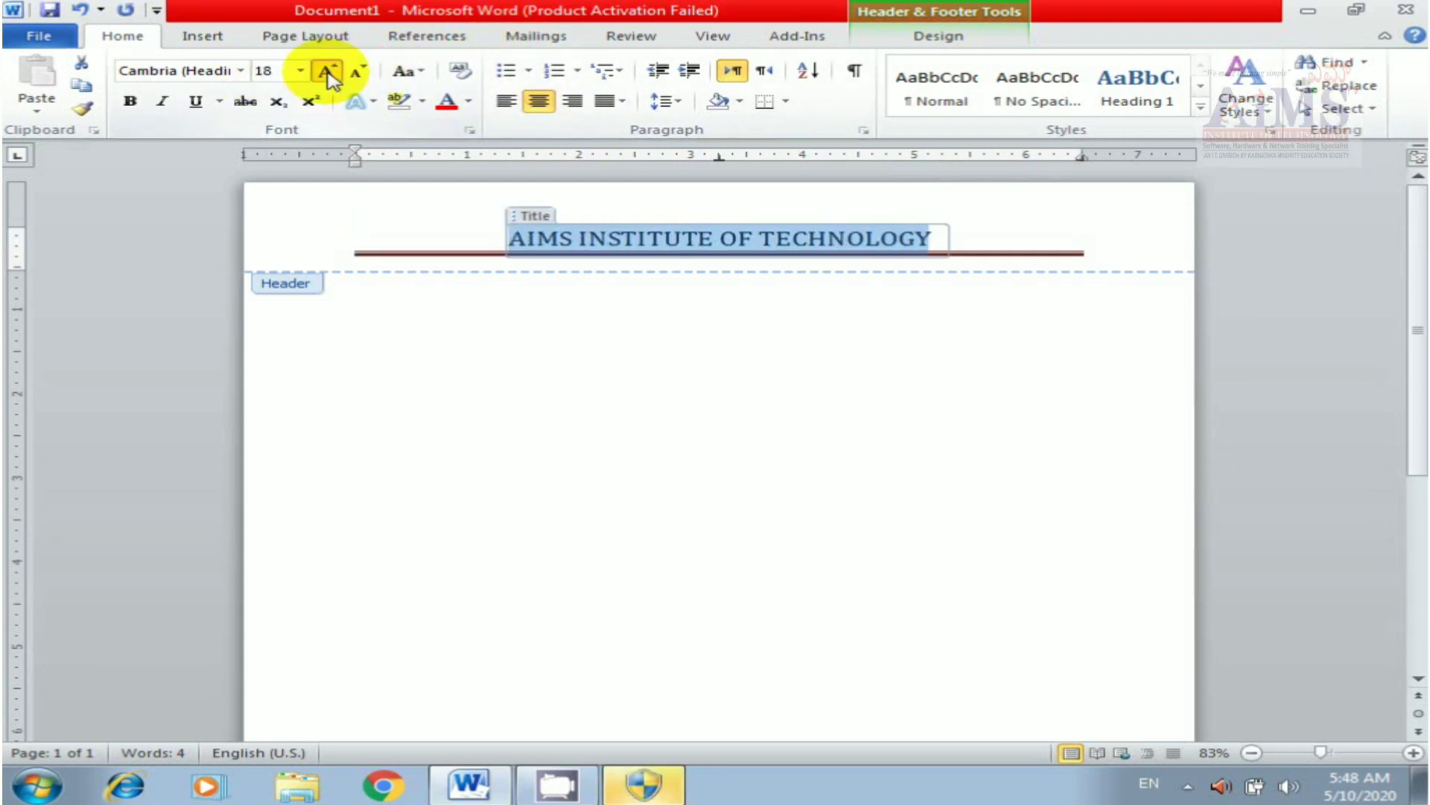
click(325, 71)
click(325, 71)
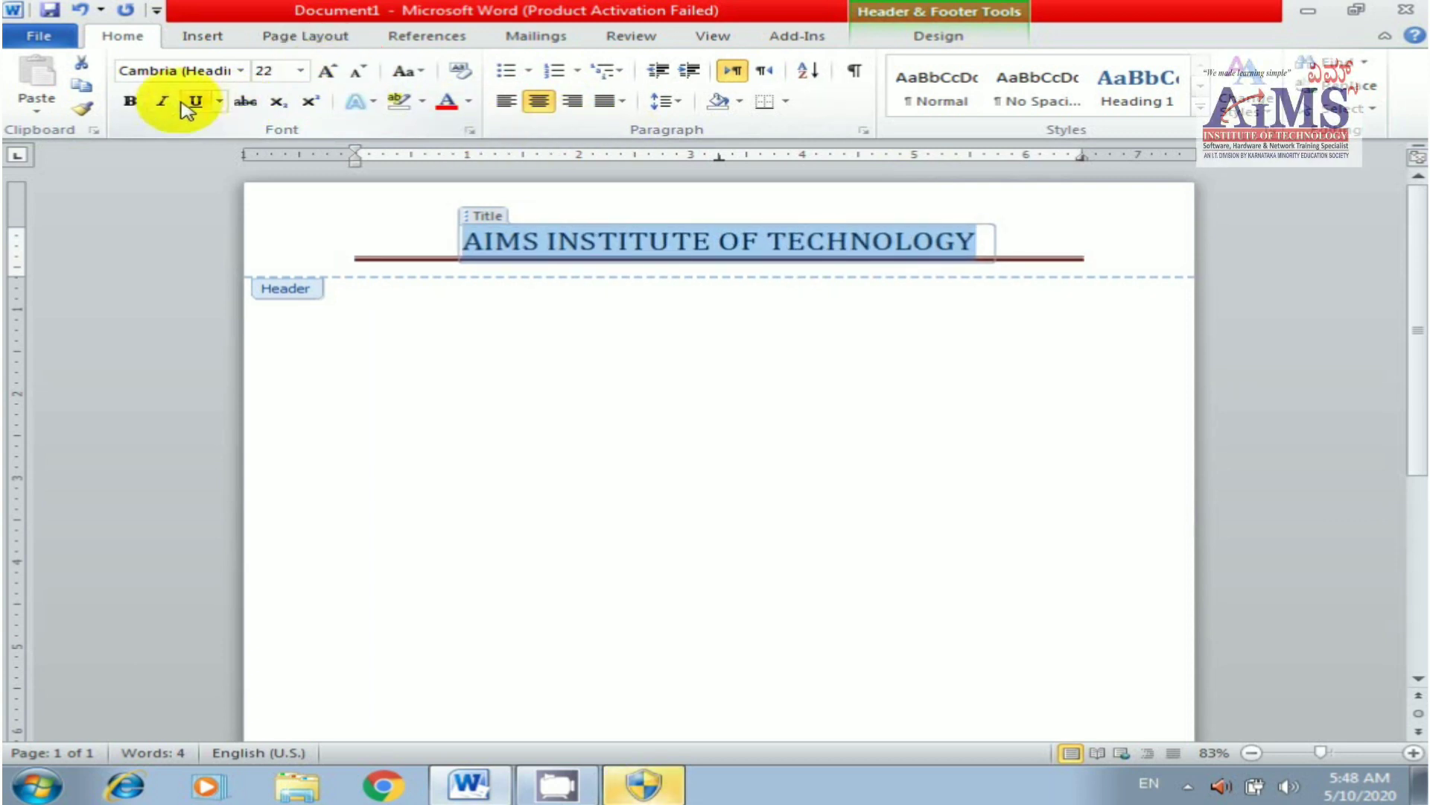
click(133, 102)
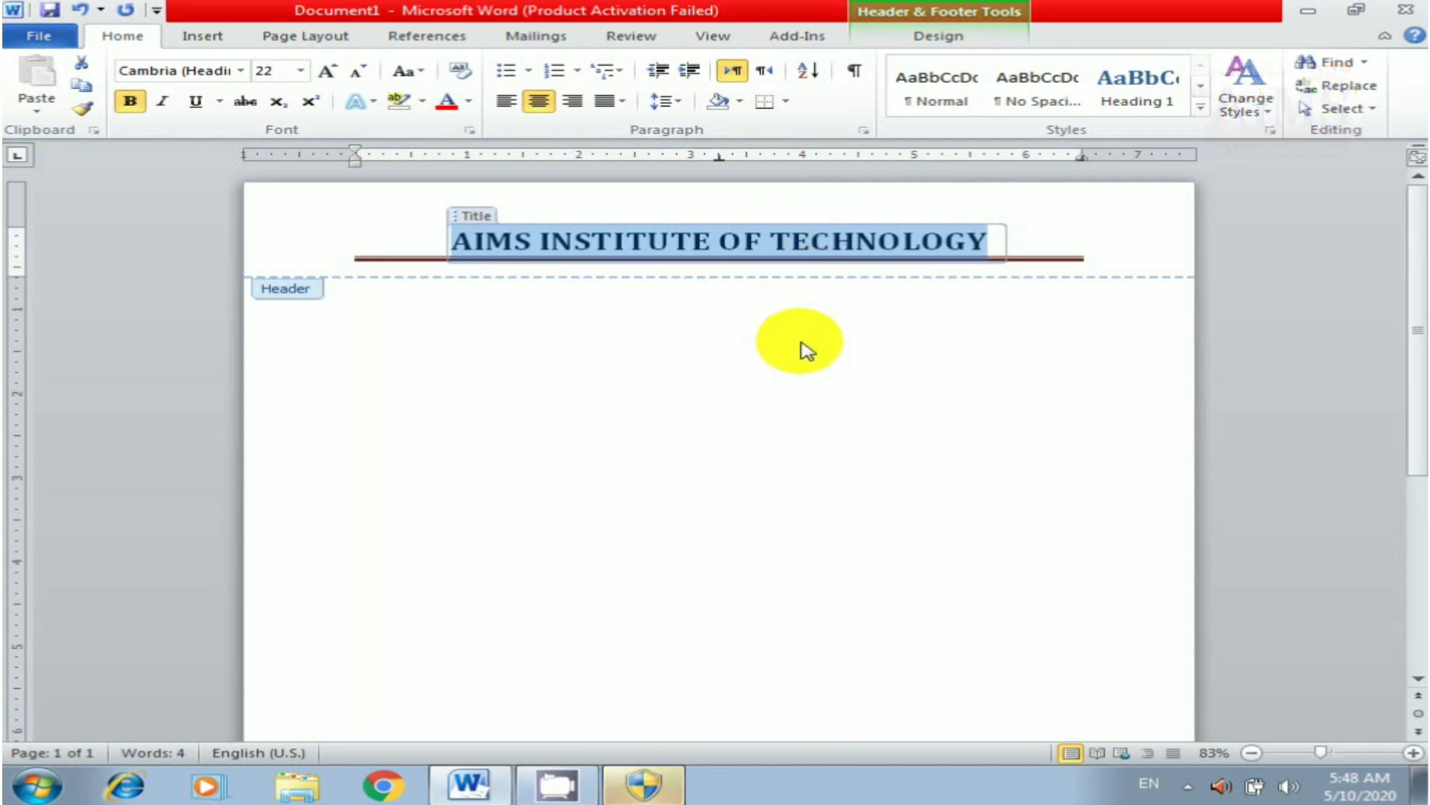
double_click(850, 406)
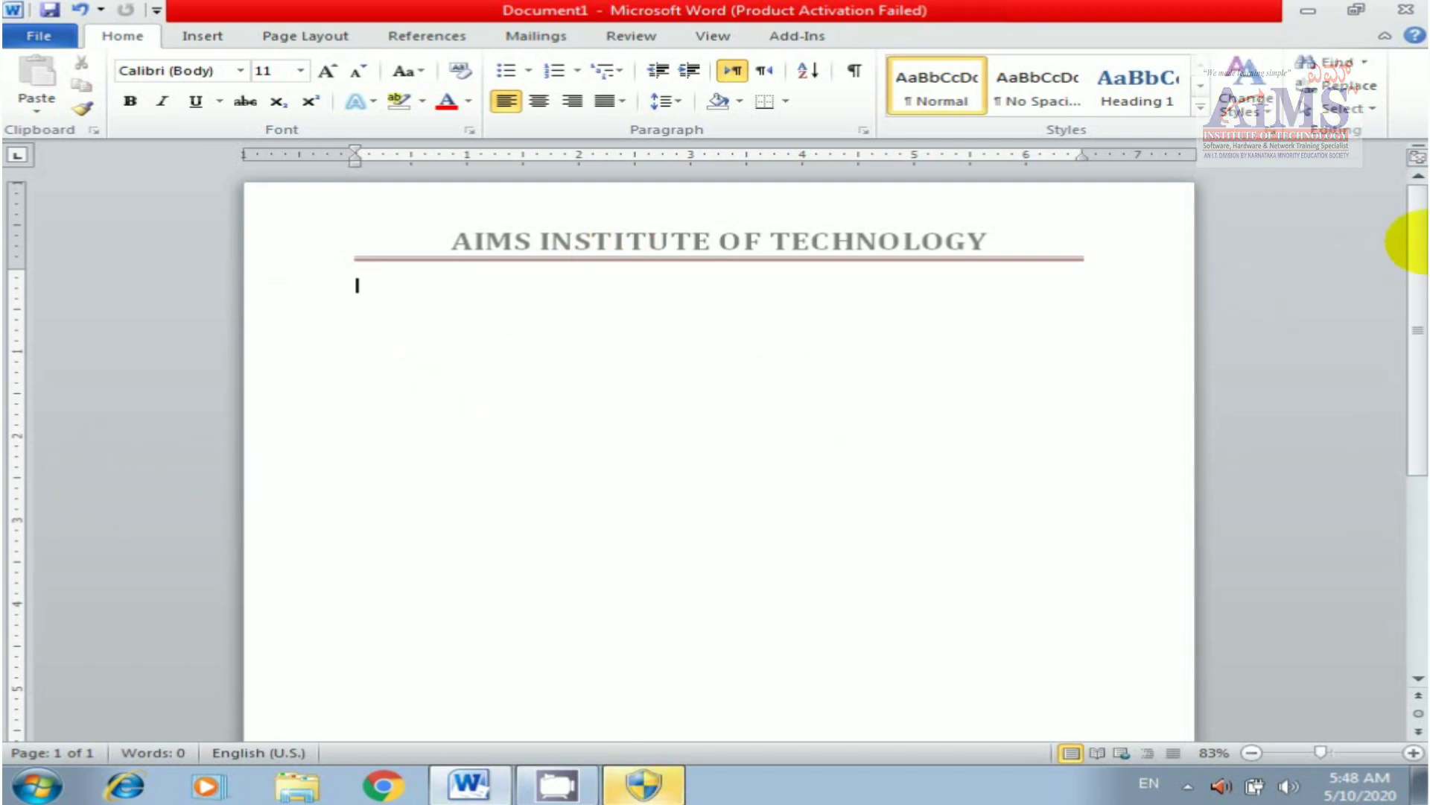
- Add a Blank footer and type 'Vijayapur,' in it
drag(1419, 246, 1420, 458)
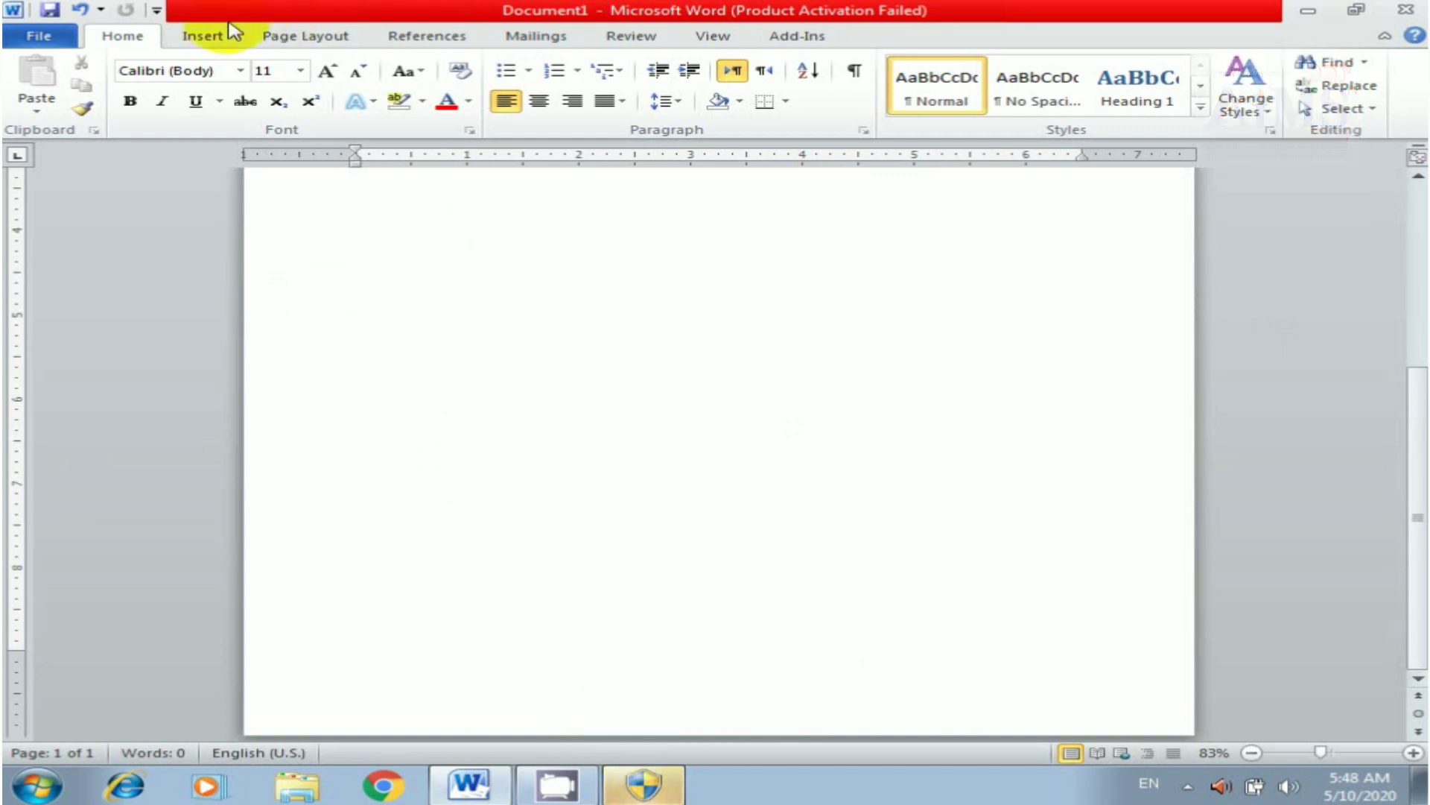
click(205, 34)
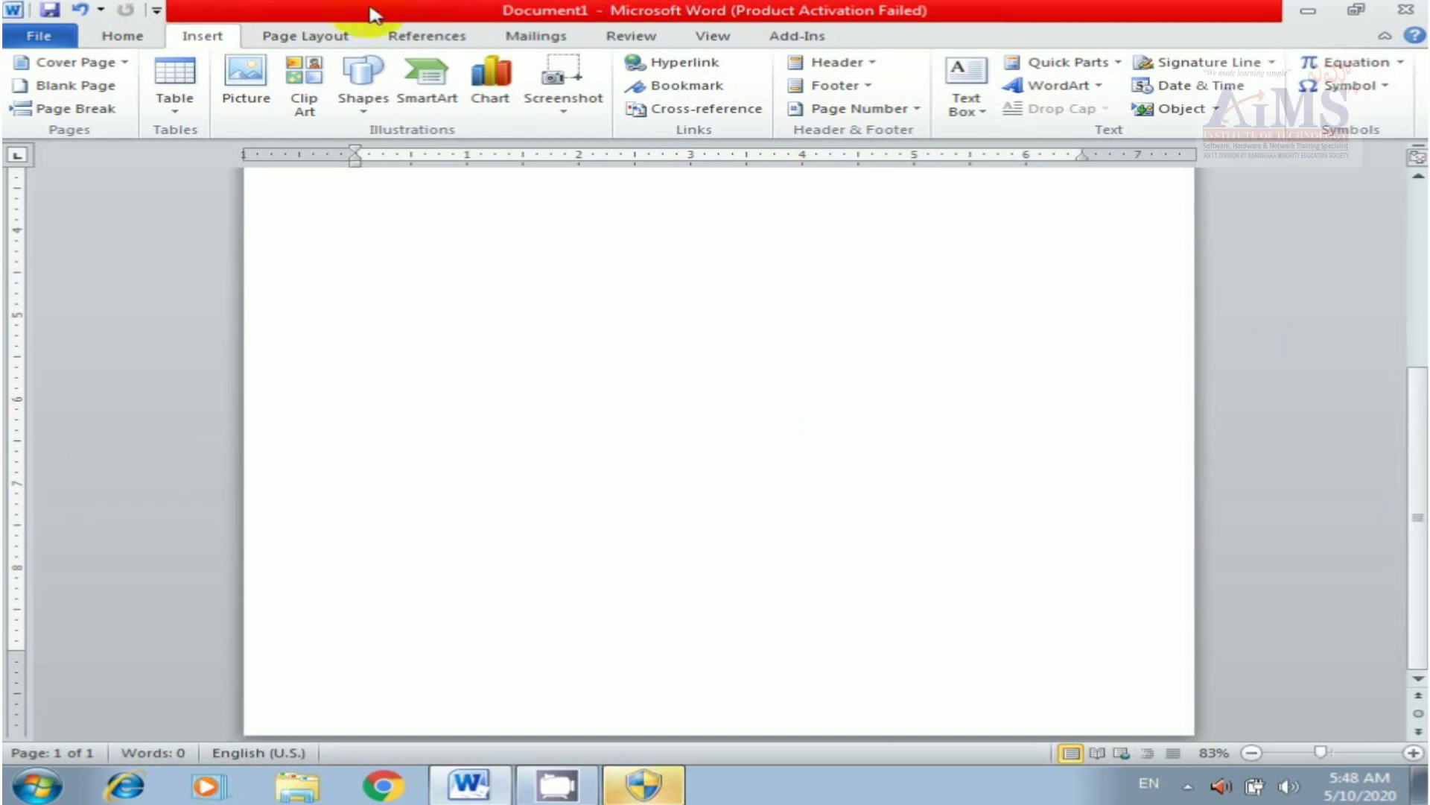
click(859, 87)
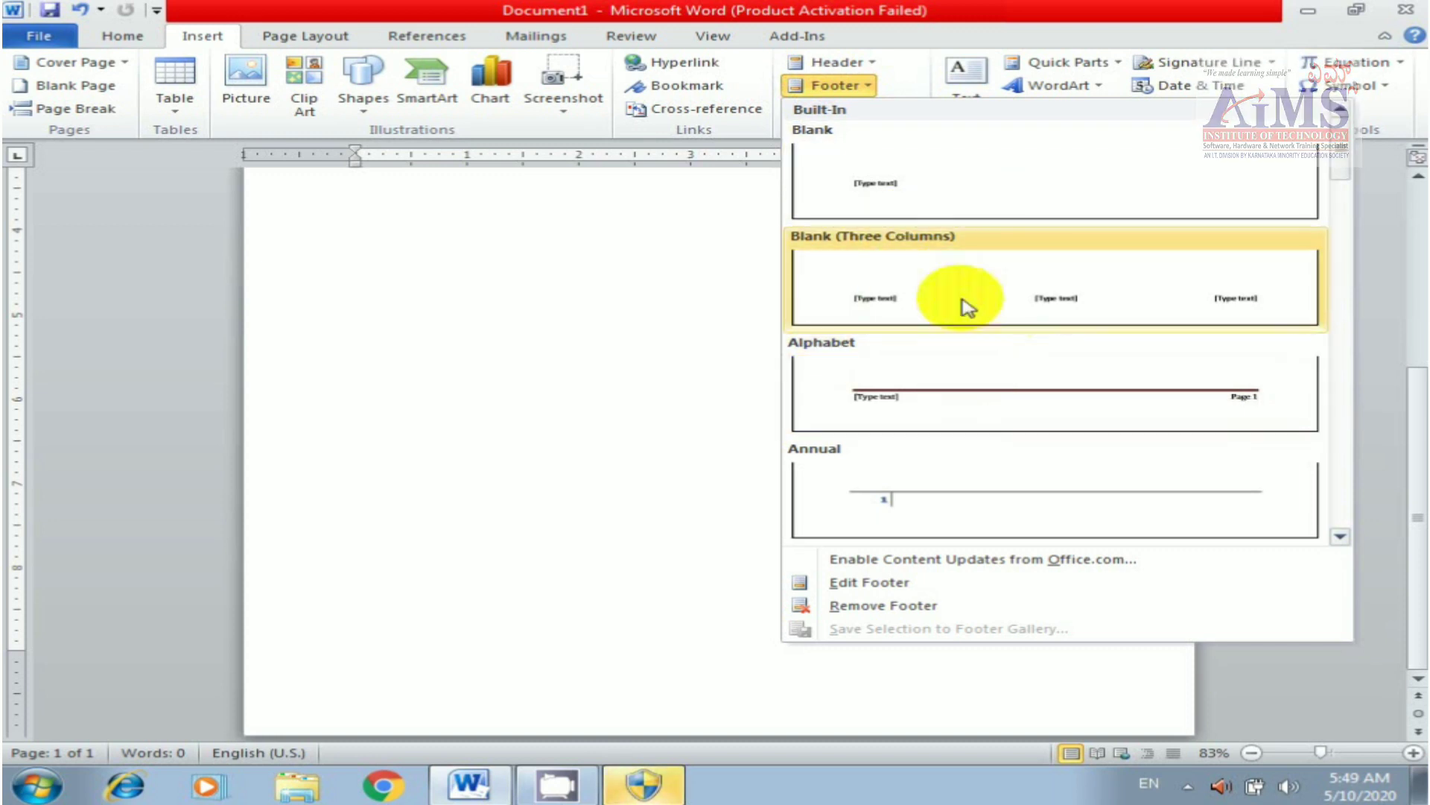
click(946, 186)
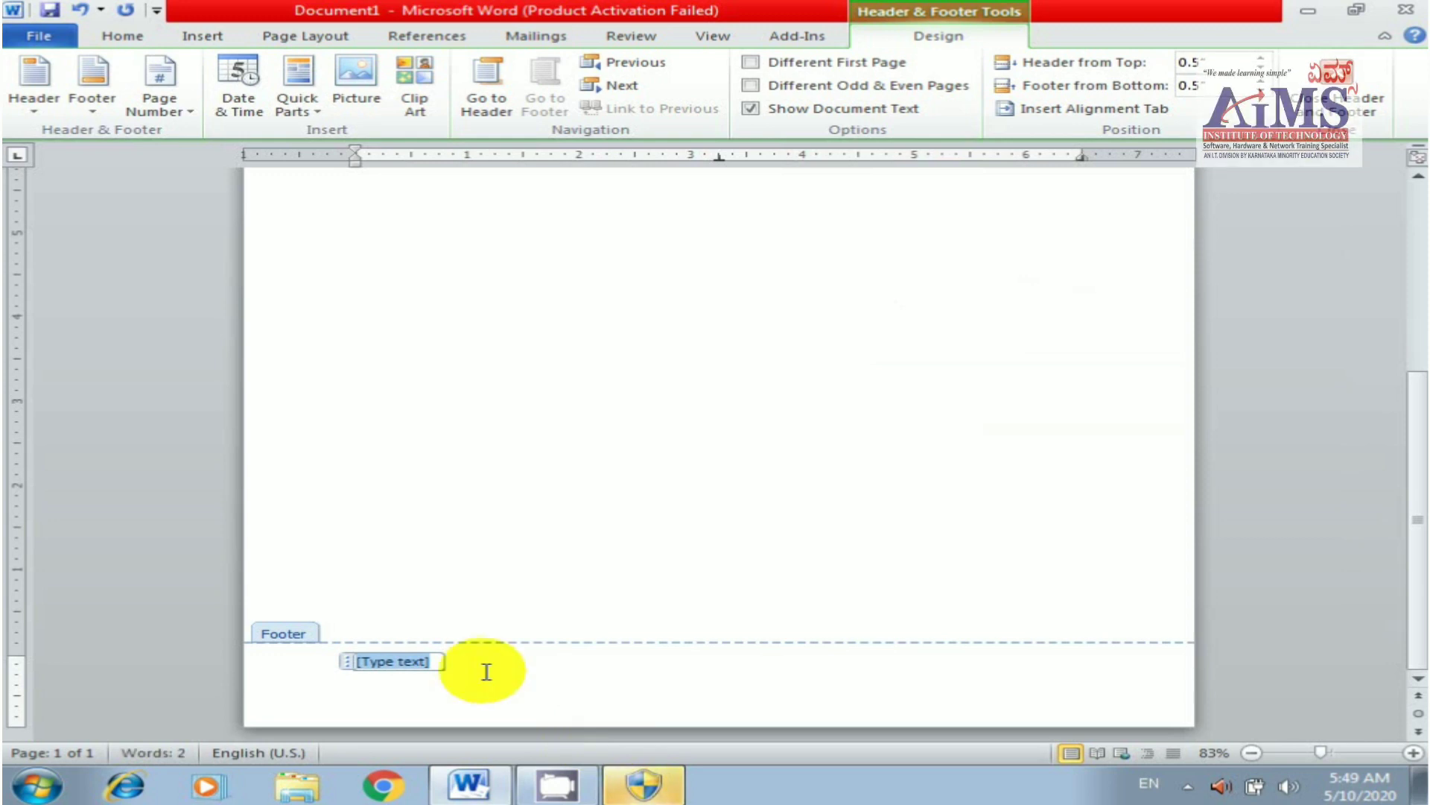
text(Vijaya)
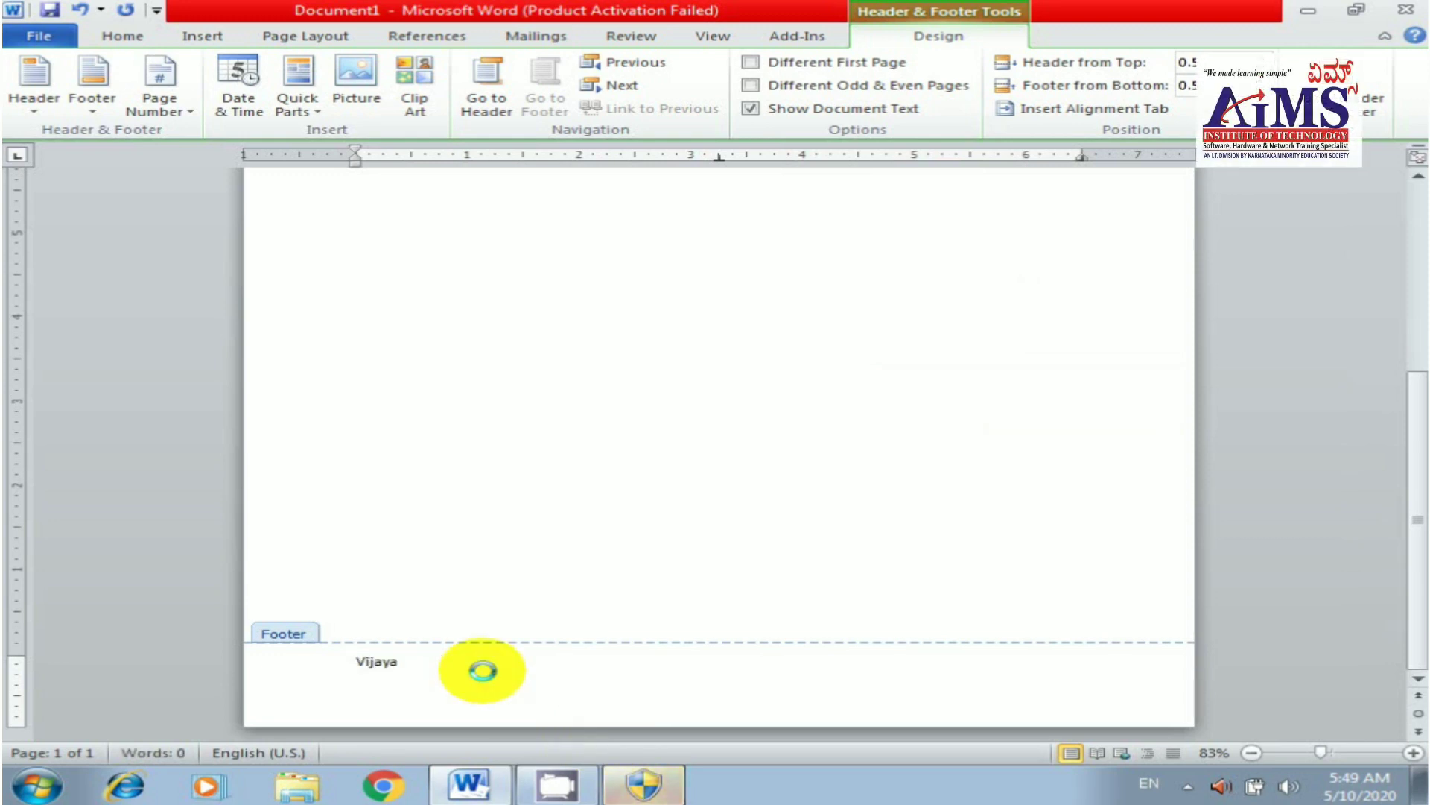
text(pur)
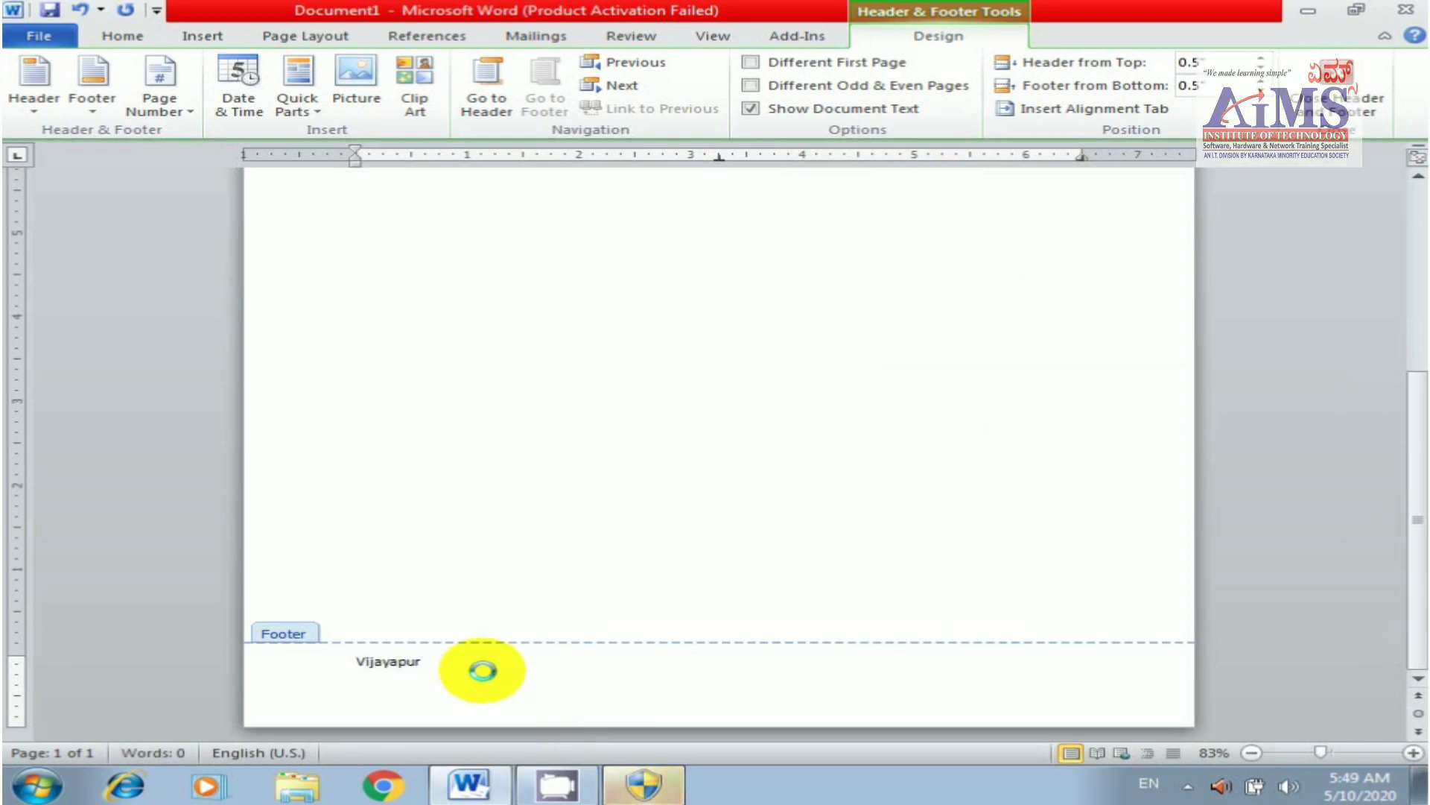
text(, Karnataka)
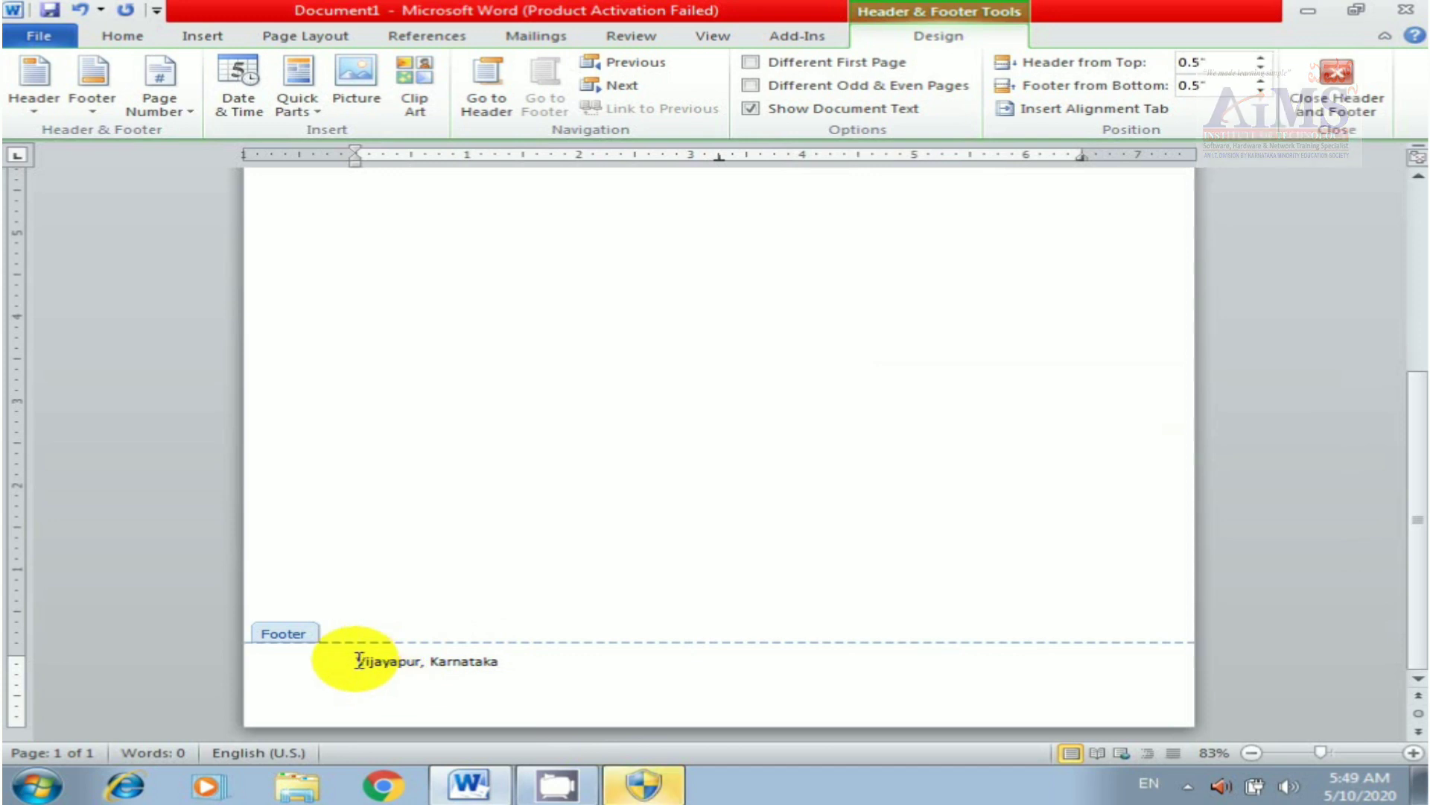
- Make the footer 'Vijayapur, Karnataka' bold at 14 pt and return to the body
drag(355, 660, 507, 661)
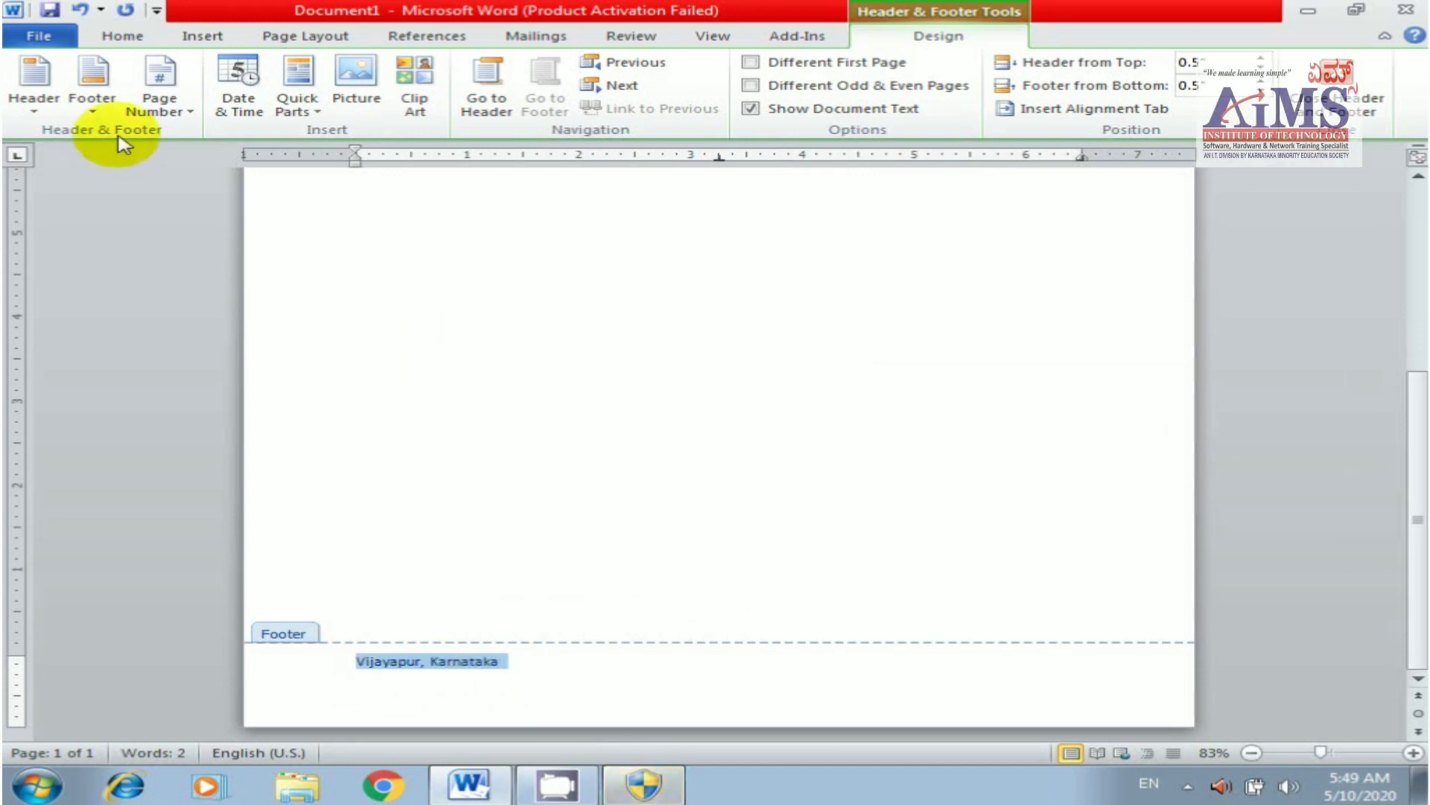
click(123, 37)
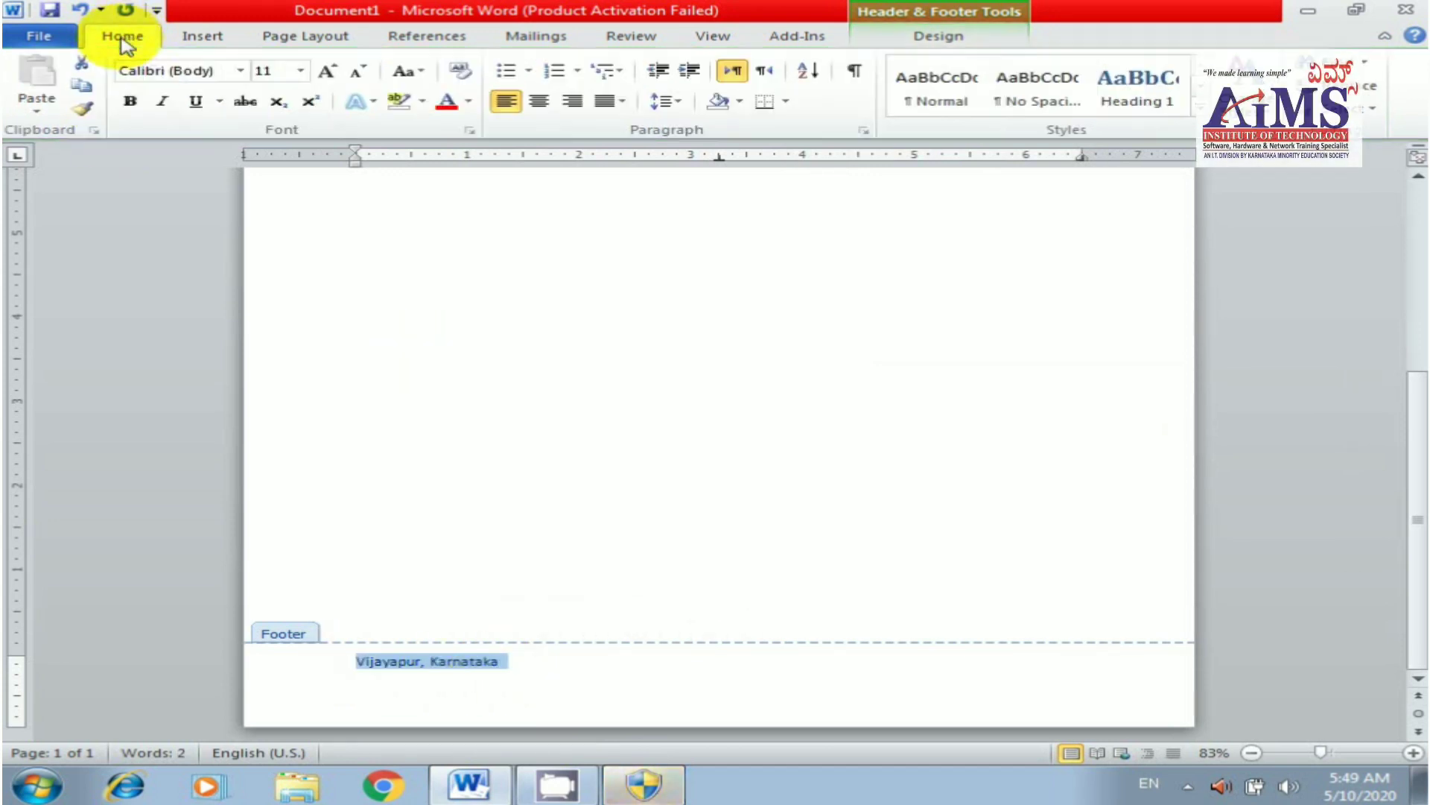
click(326, 71)
click(326, 72)
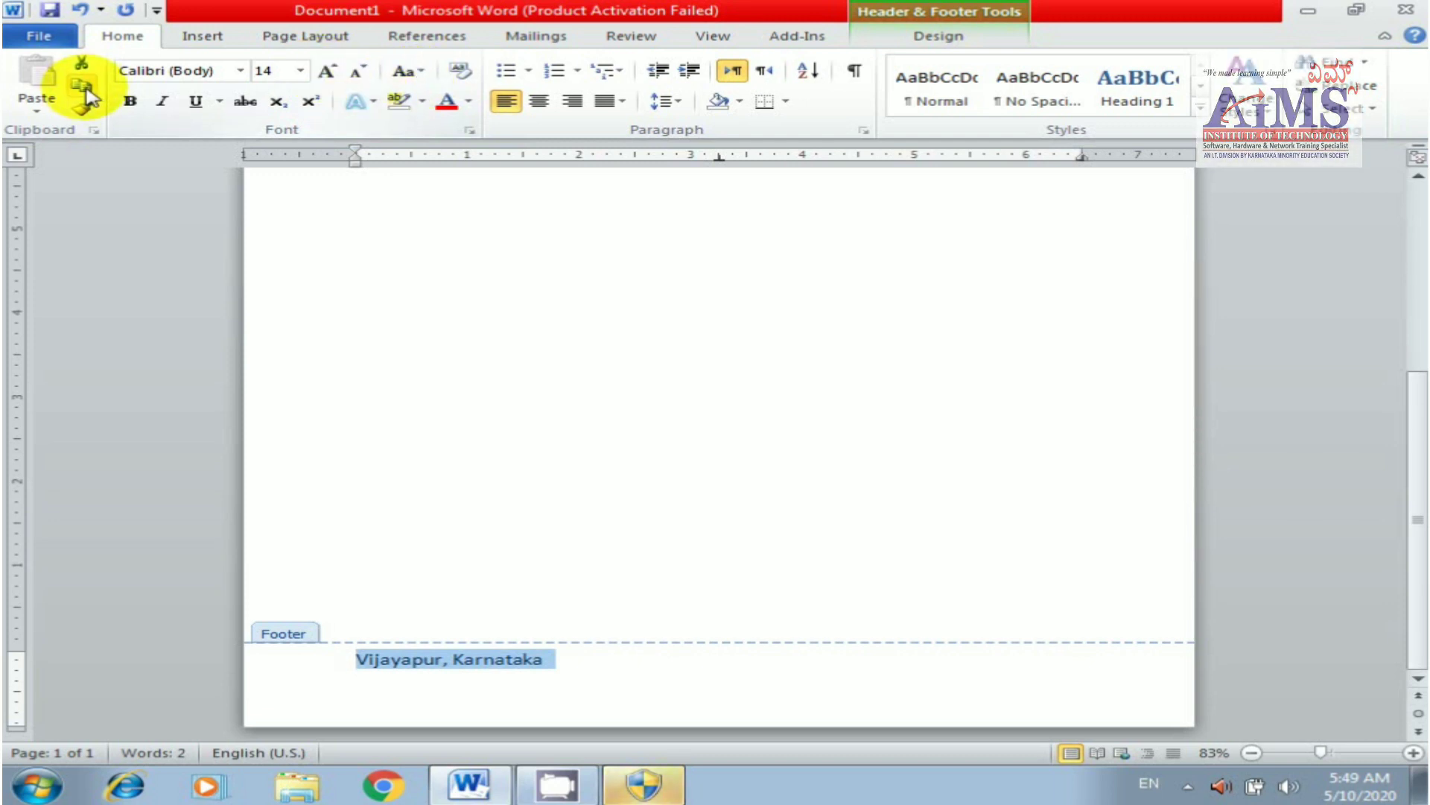
click(131, 101)
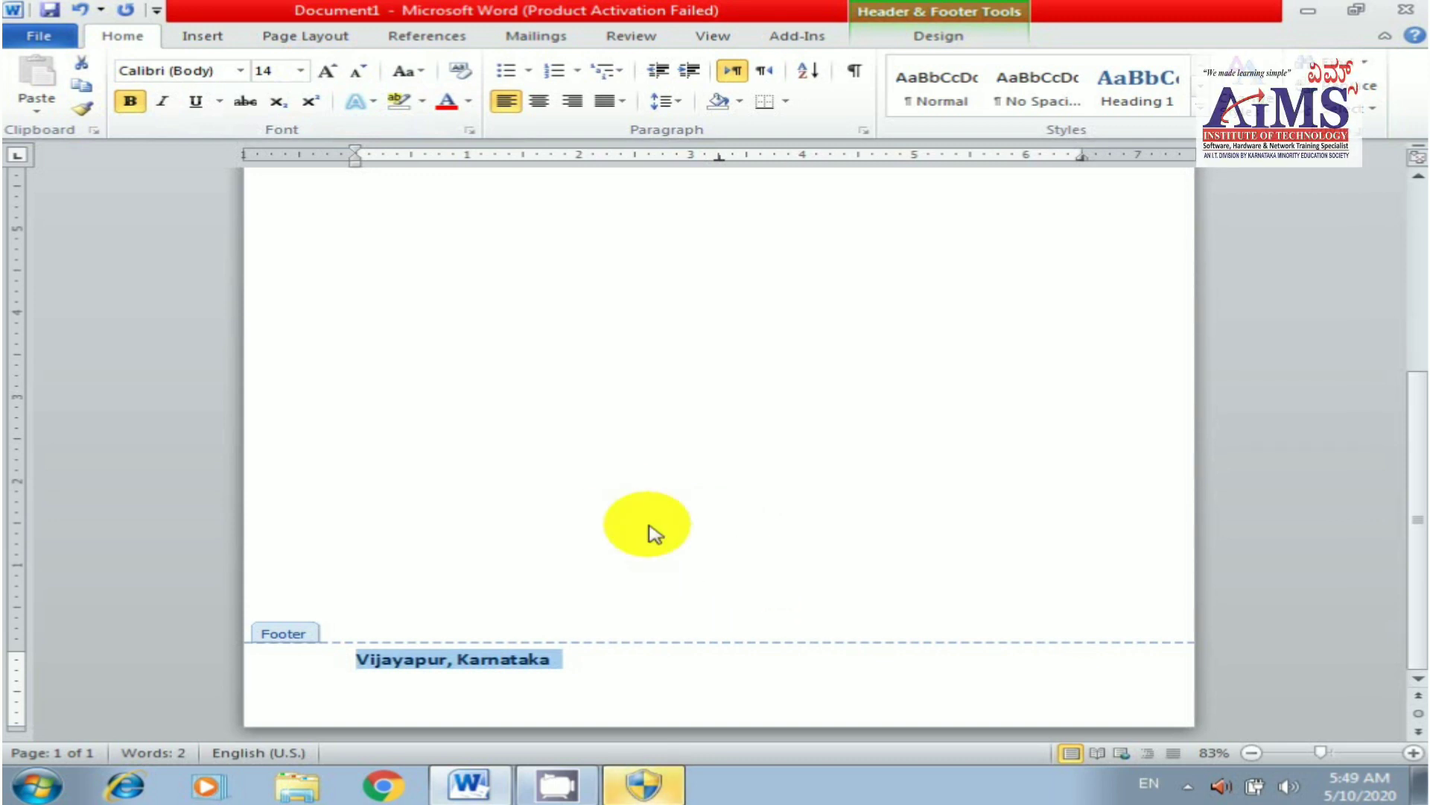
double_click(653, 530)
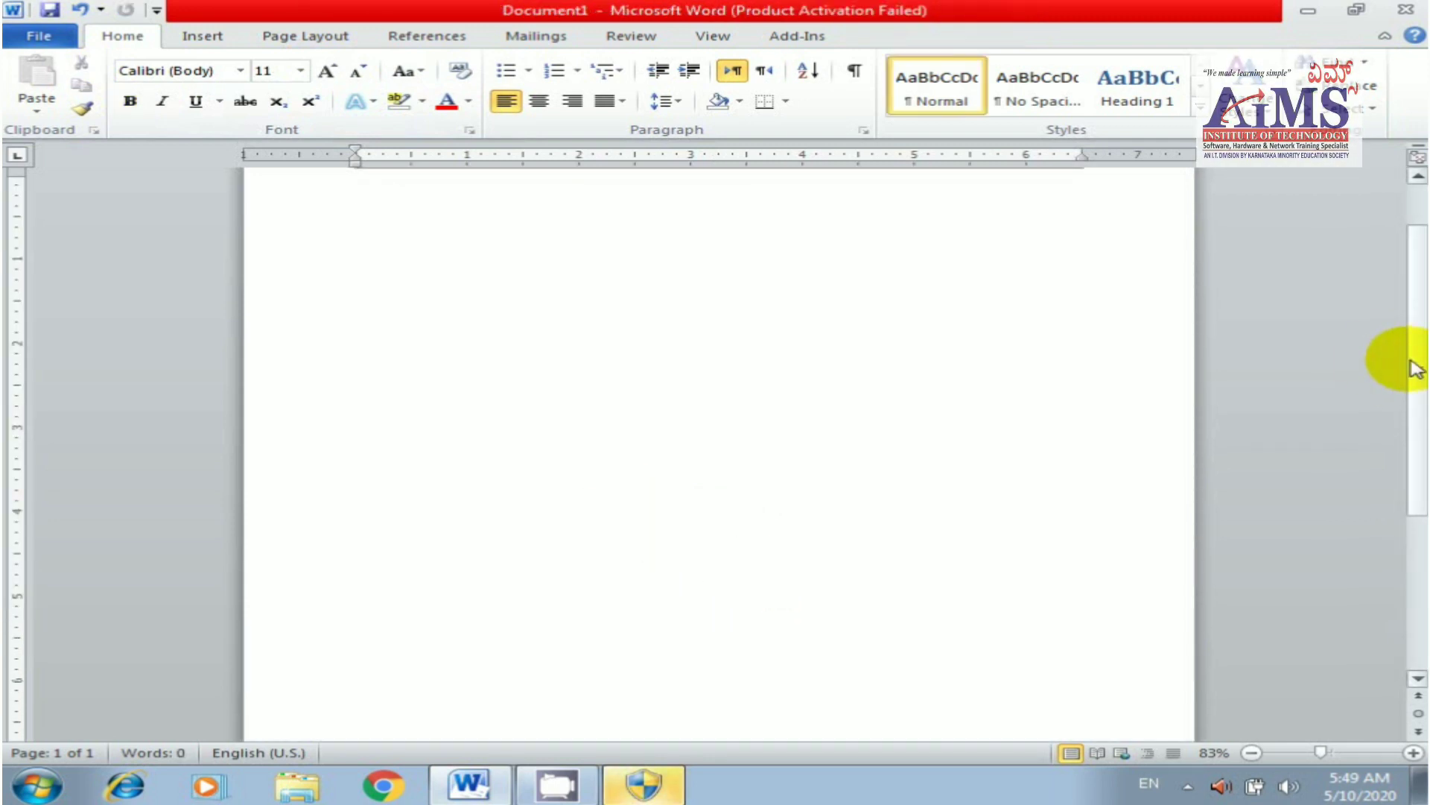
- Add blank lines at the end of the document until it spans 6 pages
drag(1417, 365, 1418, 299)
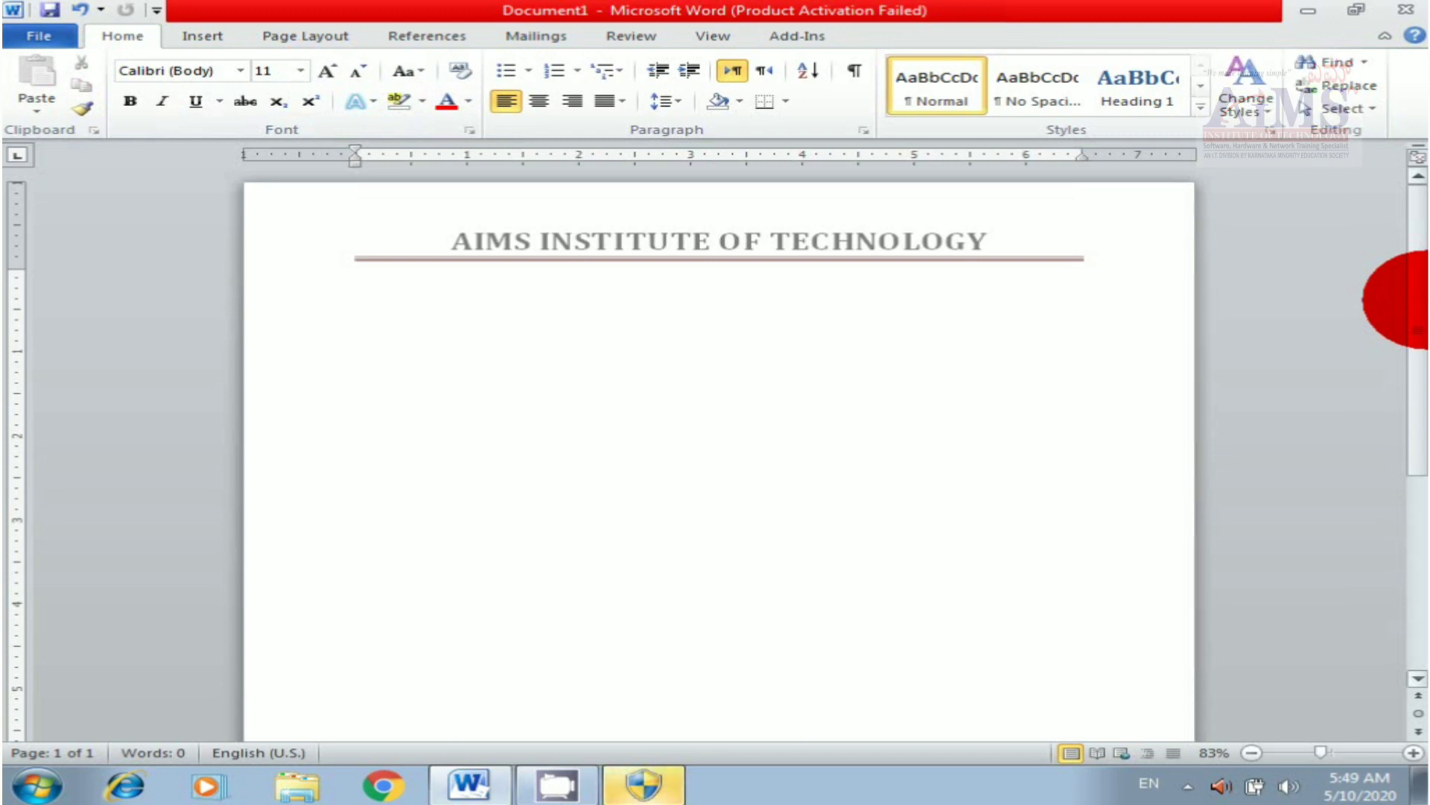
drag(1418, 299, 1418, 522)
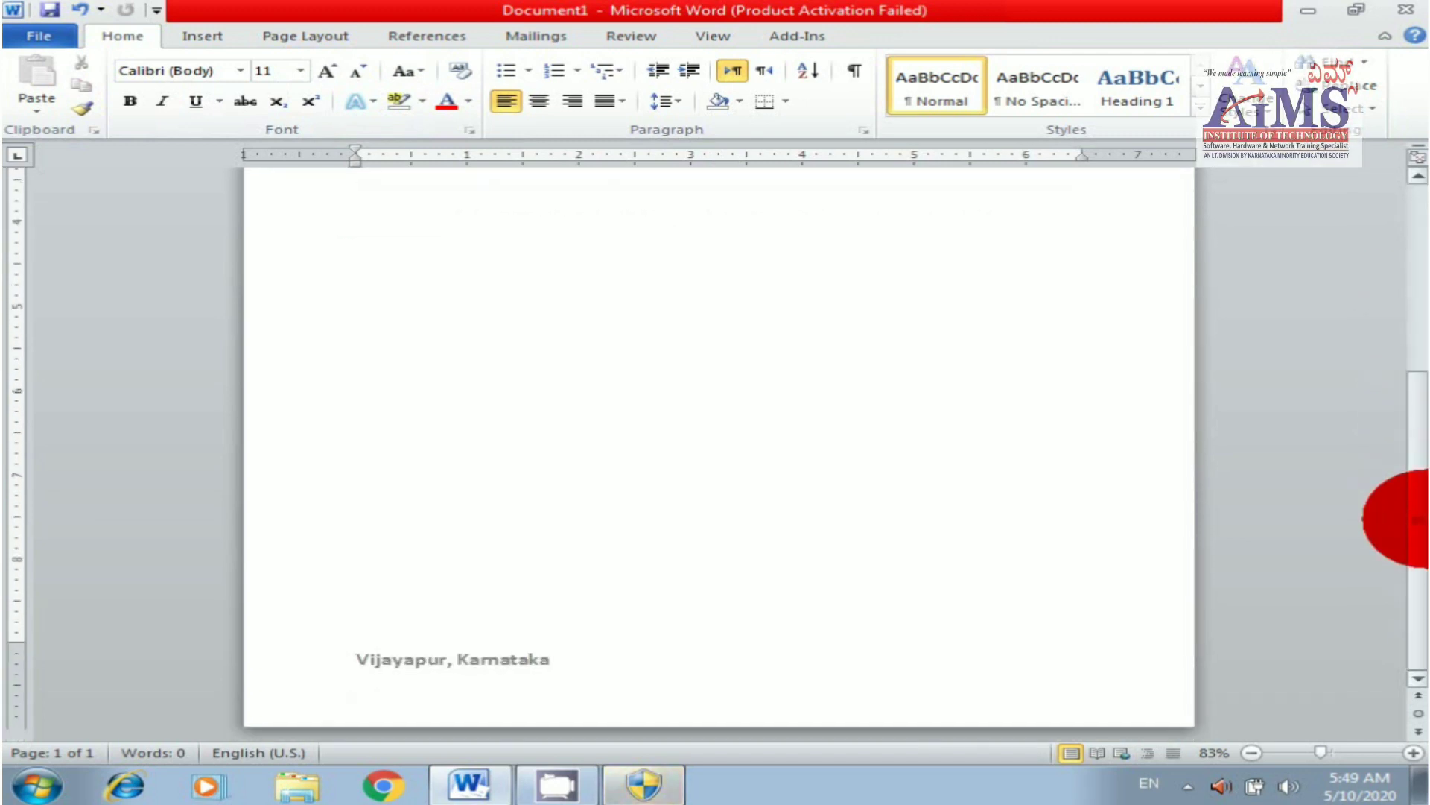
click(606, 338)
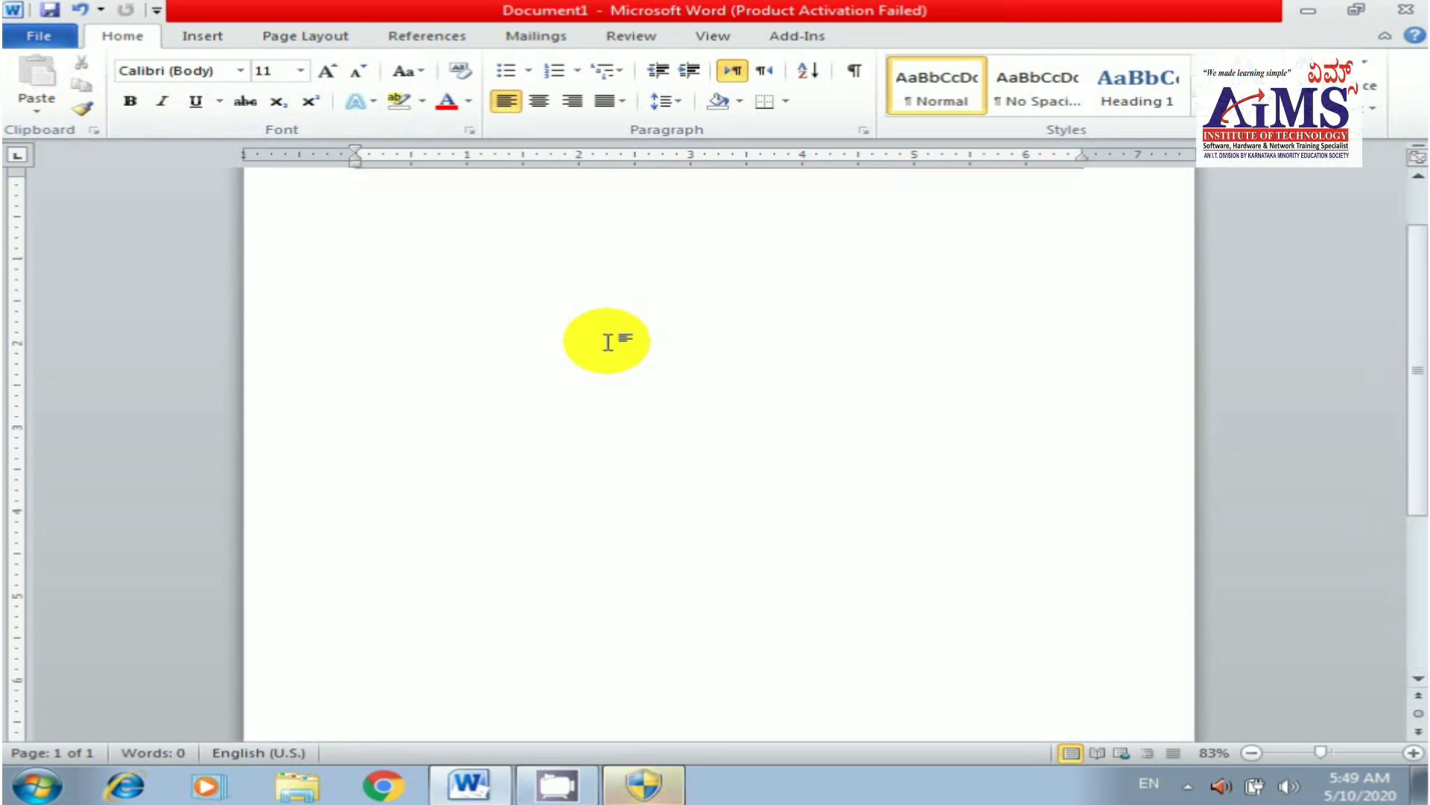
key(ctrl+End)
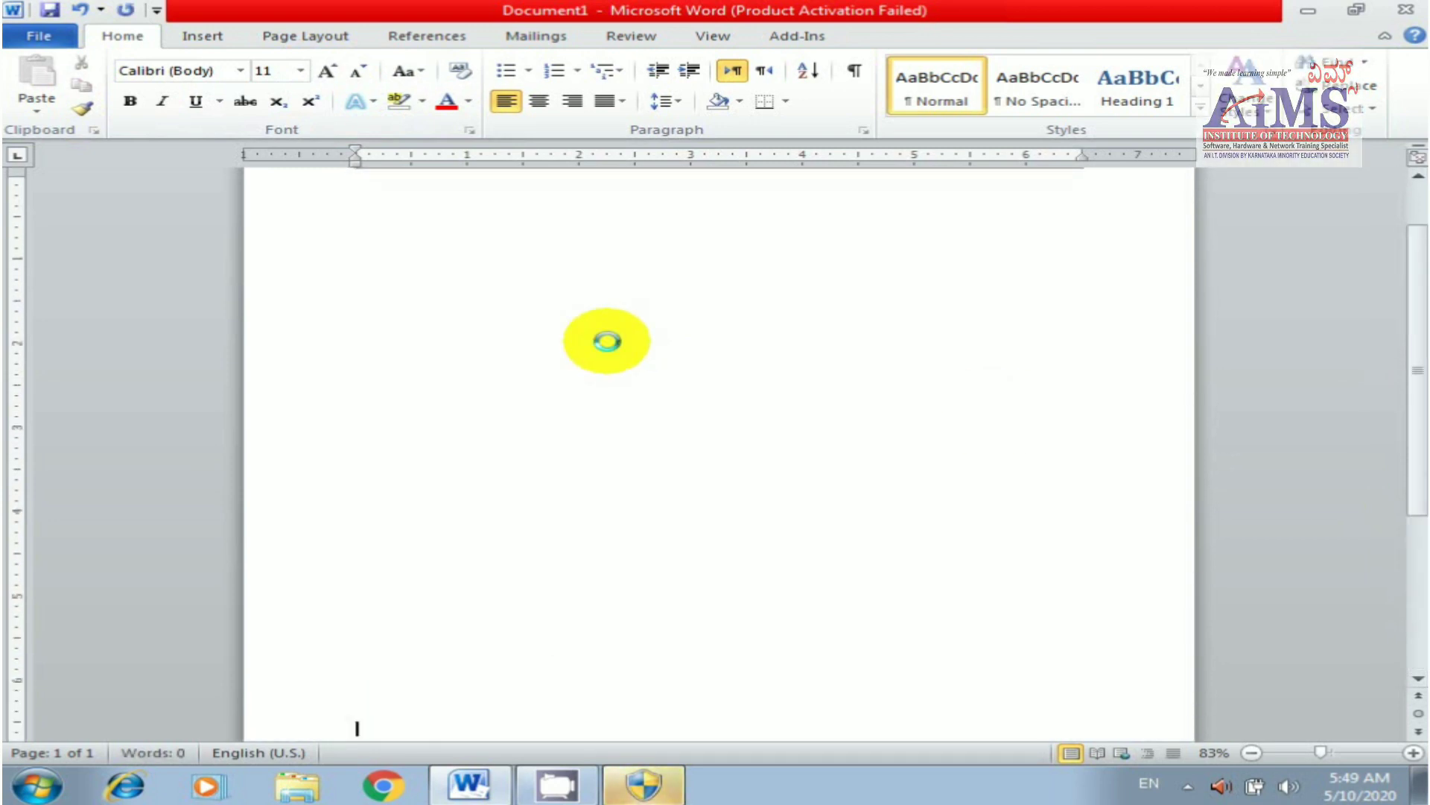
key(Return)
key(Return)
key(Return)
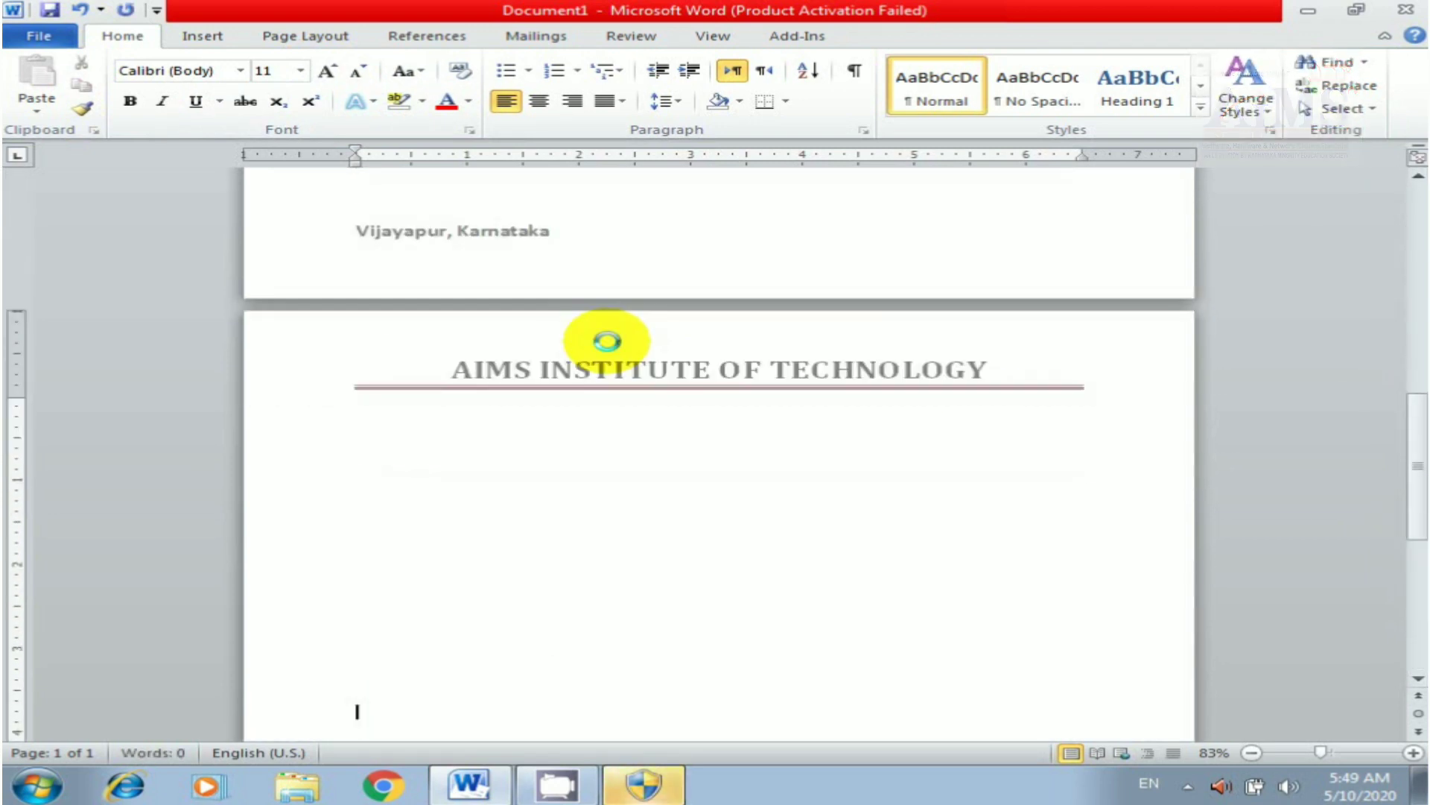
key(Return)
key(Return)
key(Return)
scroll(607, 340, down, 3)
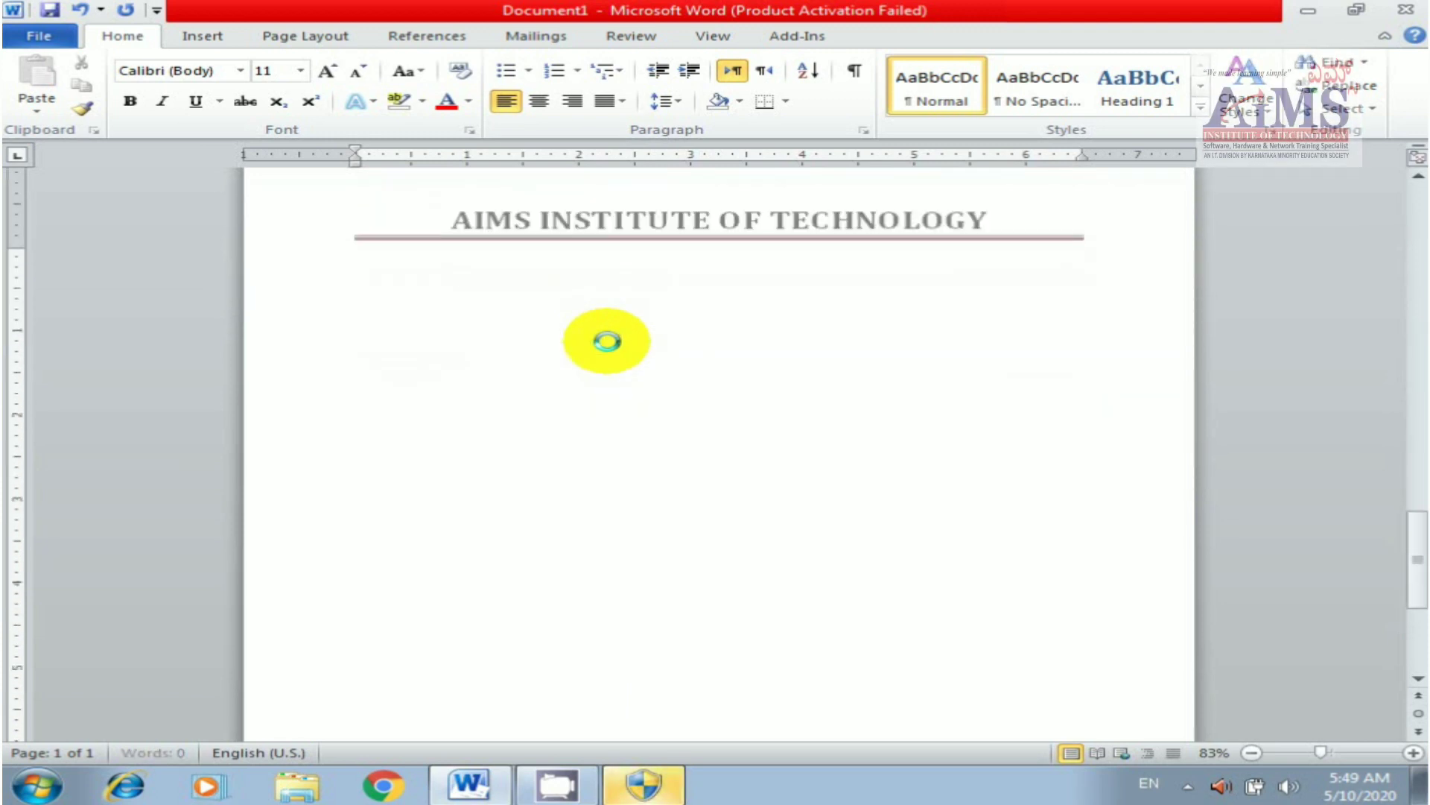
scroll(607, 340, up, 7)
scroll(607, 340, down, 1)
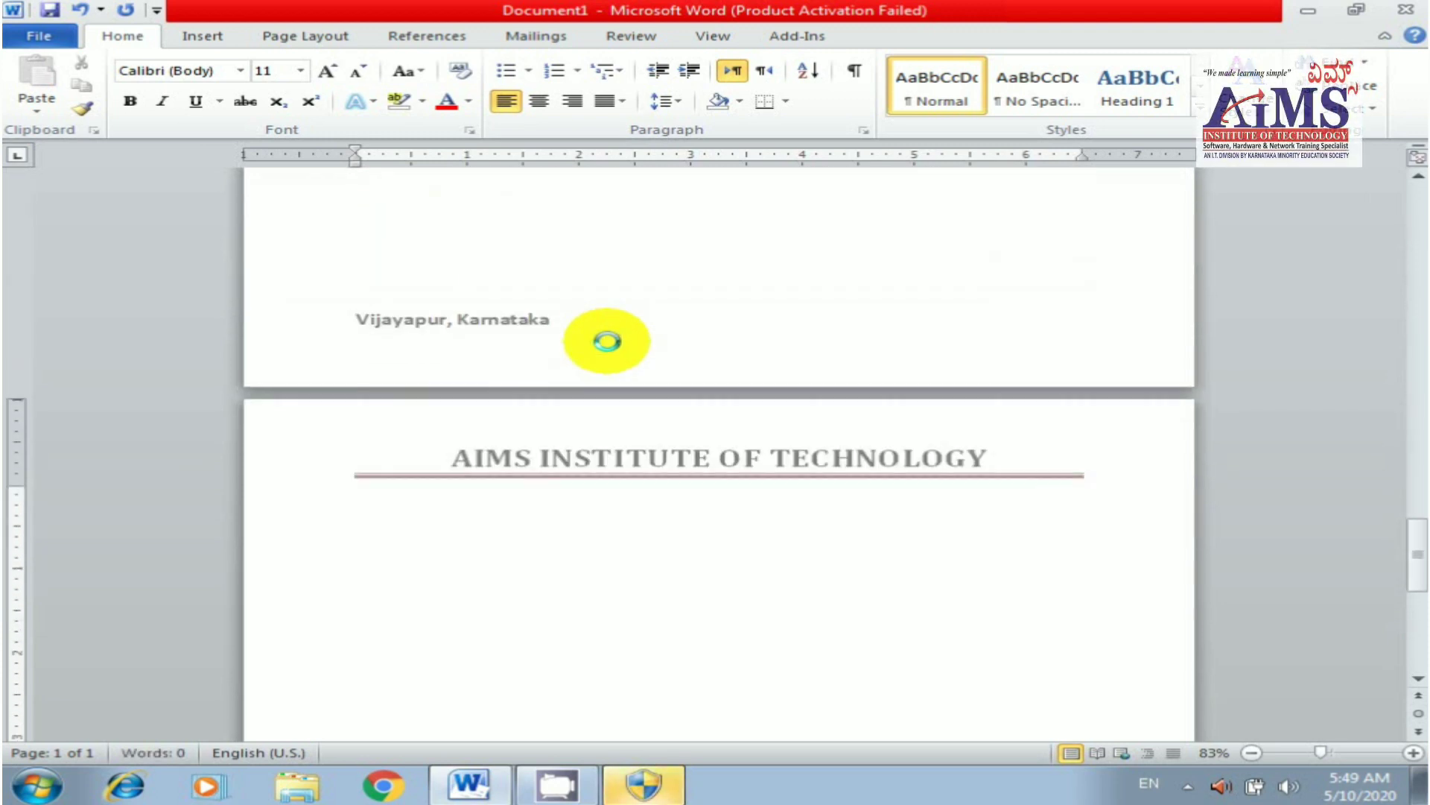
scroll(607, 341, up, 1)
scroll(608, 340, up, 3)
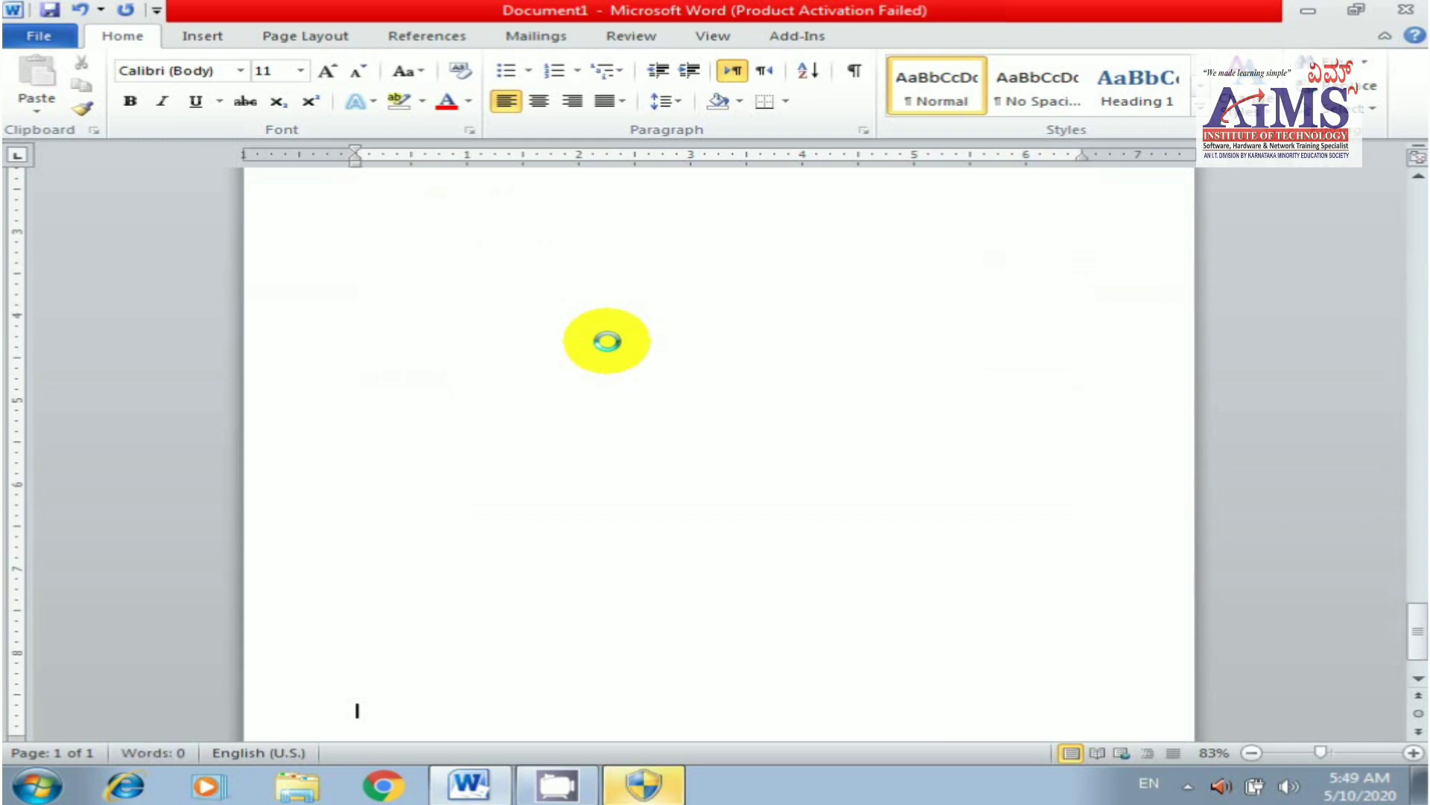
scroll(608, 341, down, 5)
scroll(608, 340, down, 1)
scroll(607, 340, down, 5)
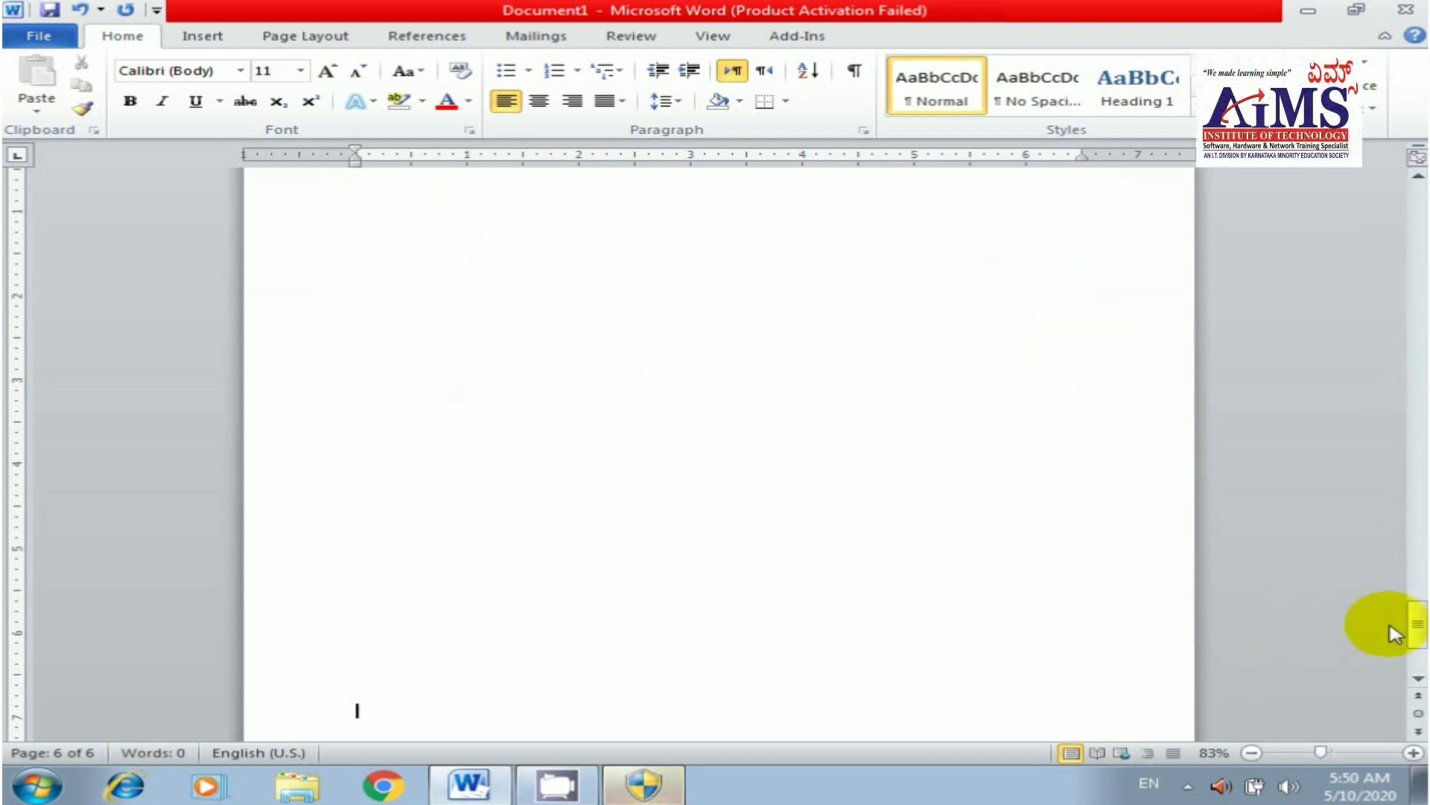
drag(1416, 628, 1418, 653)
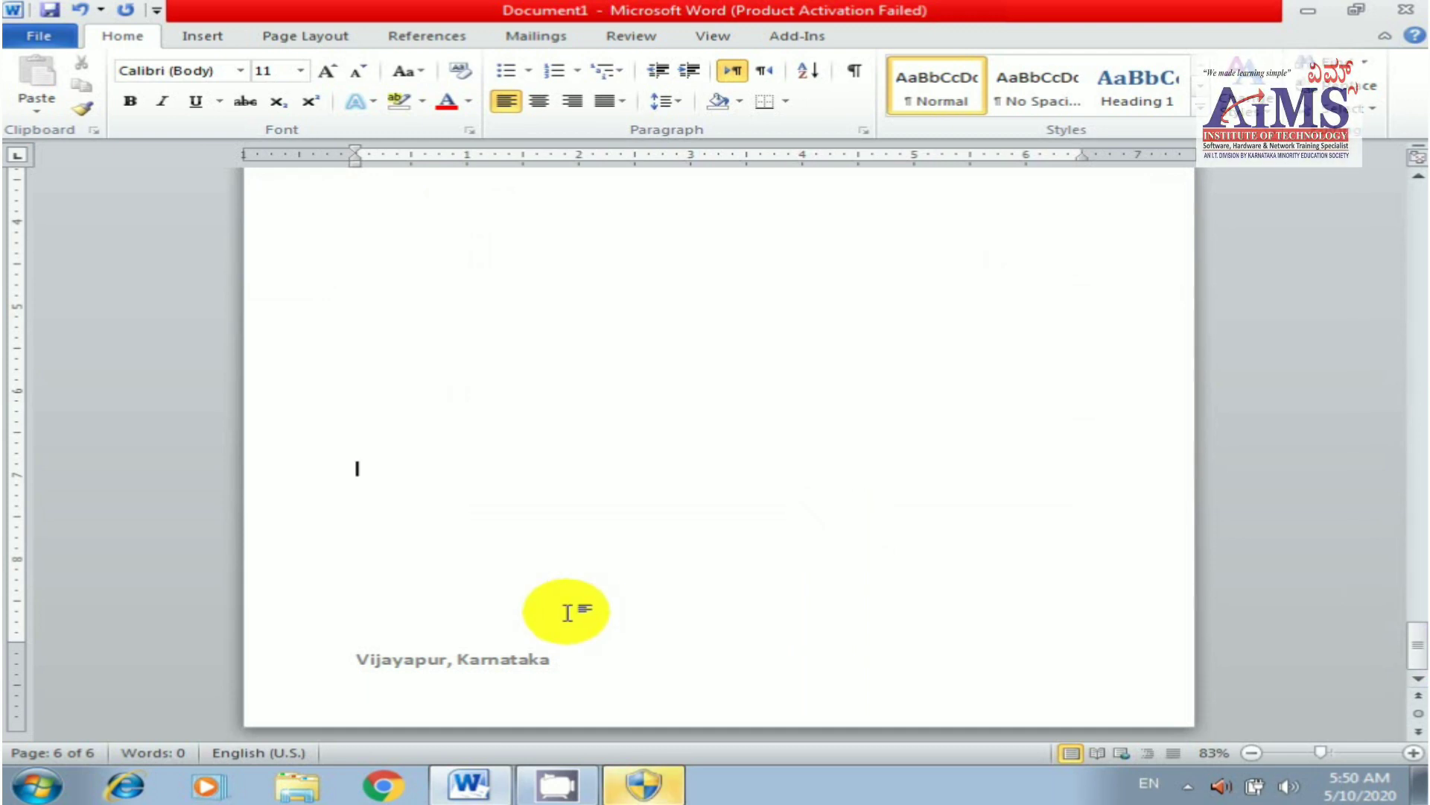
- Remove the header from the document
click(200, 38)
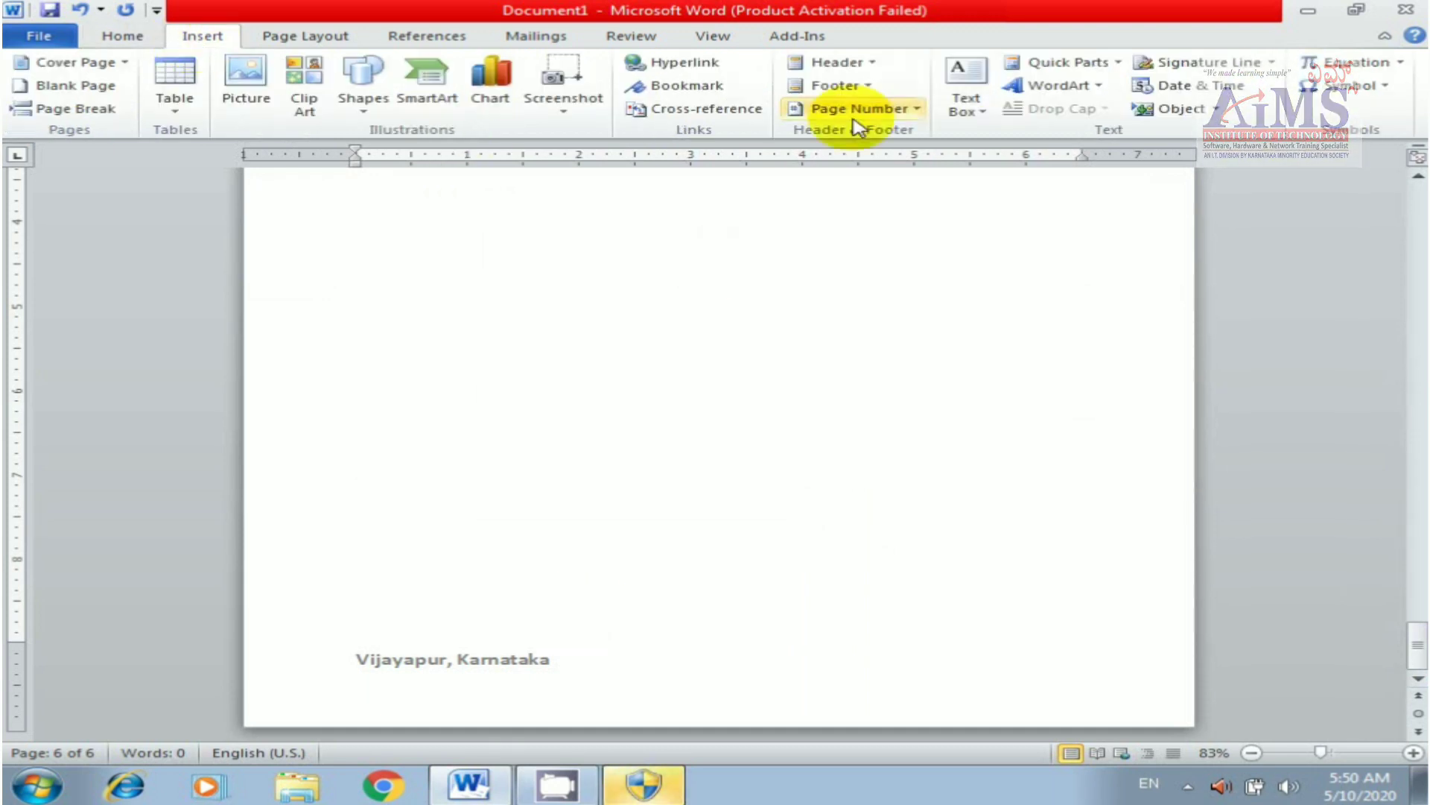
click(868, 62)
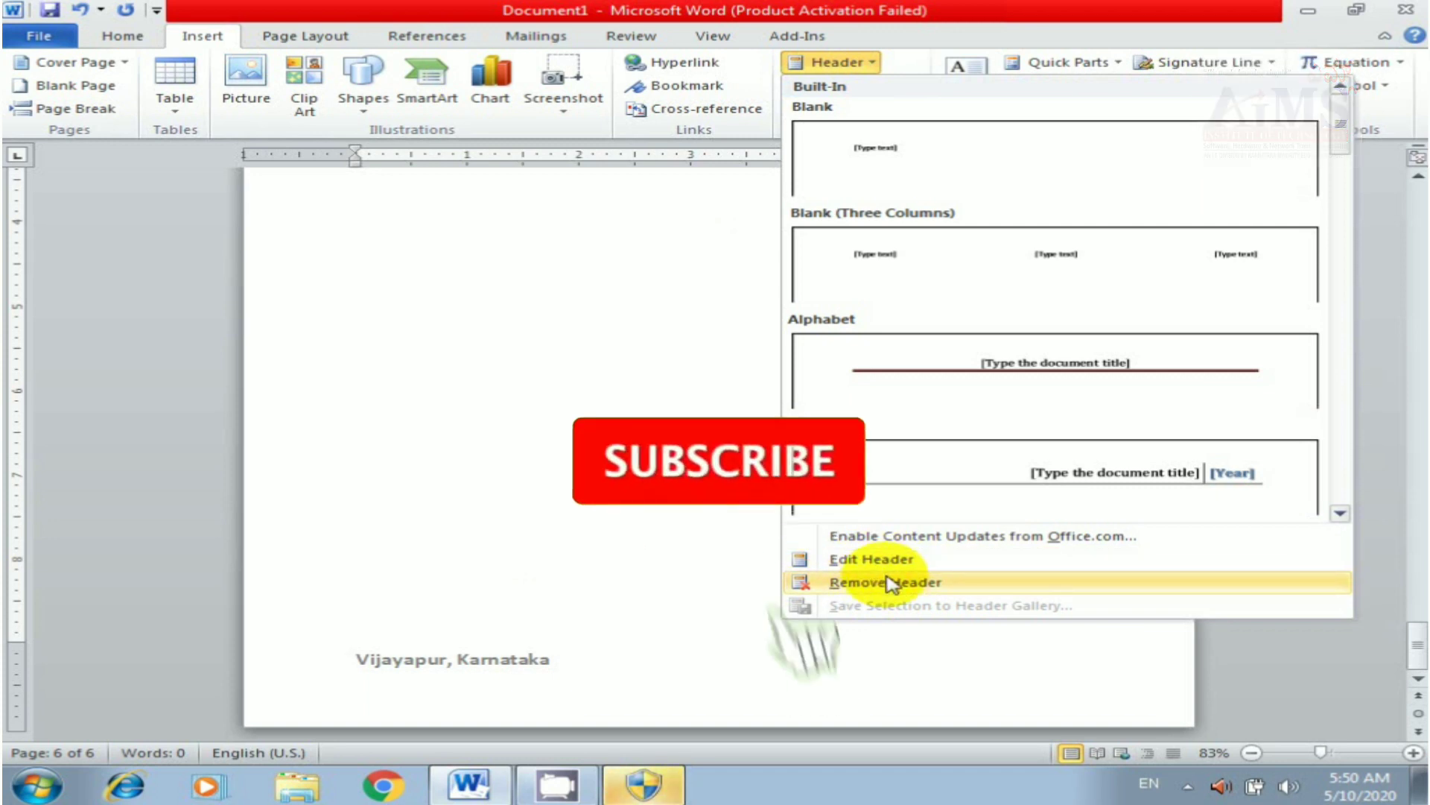
click(850, 585)
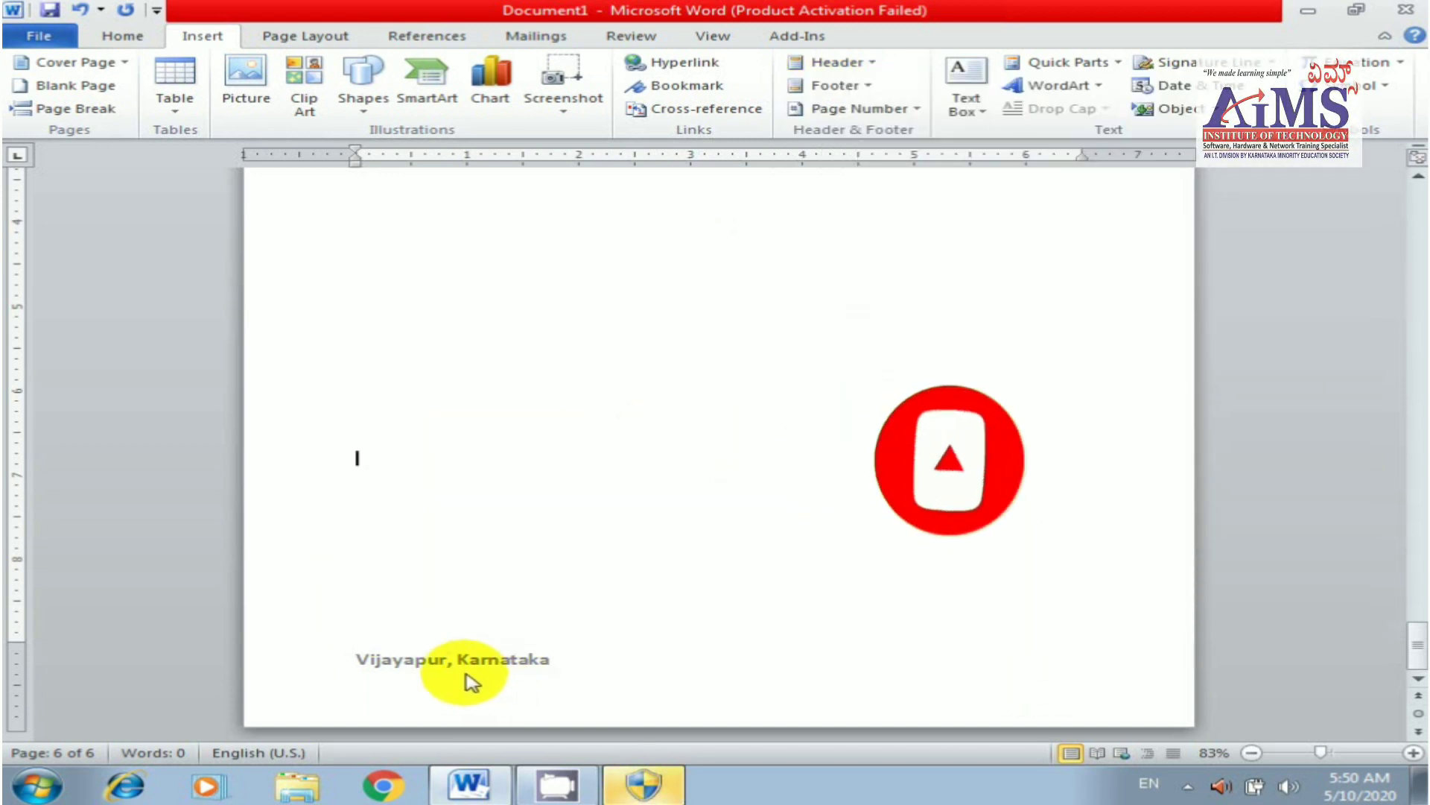
- Reopen the 'Vijayapur, Karnataka' footer for editing and view the Footer gallery without choosing a design
double_click(547, 673)
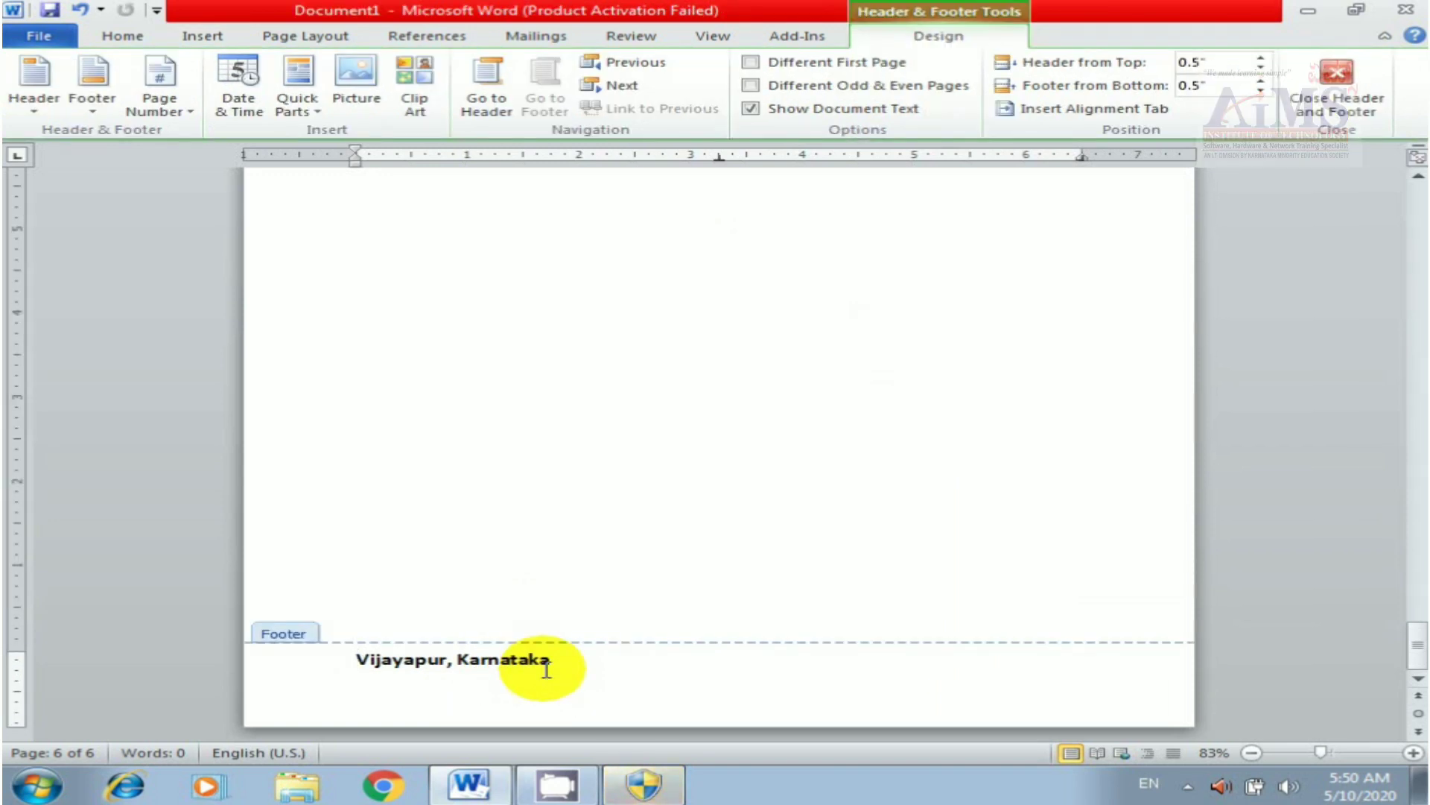
text(hg)
key(BackSpace)
key(BackSpace)
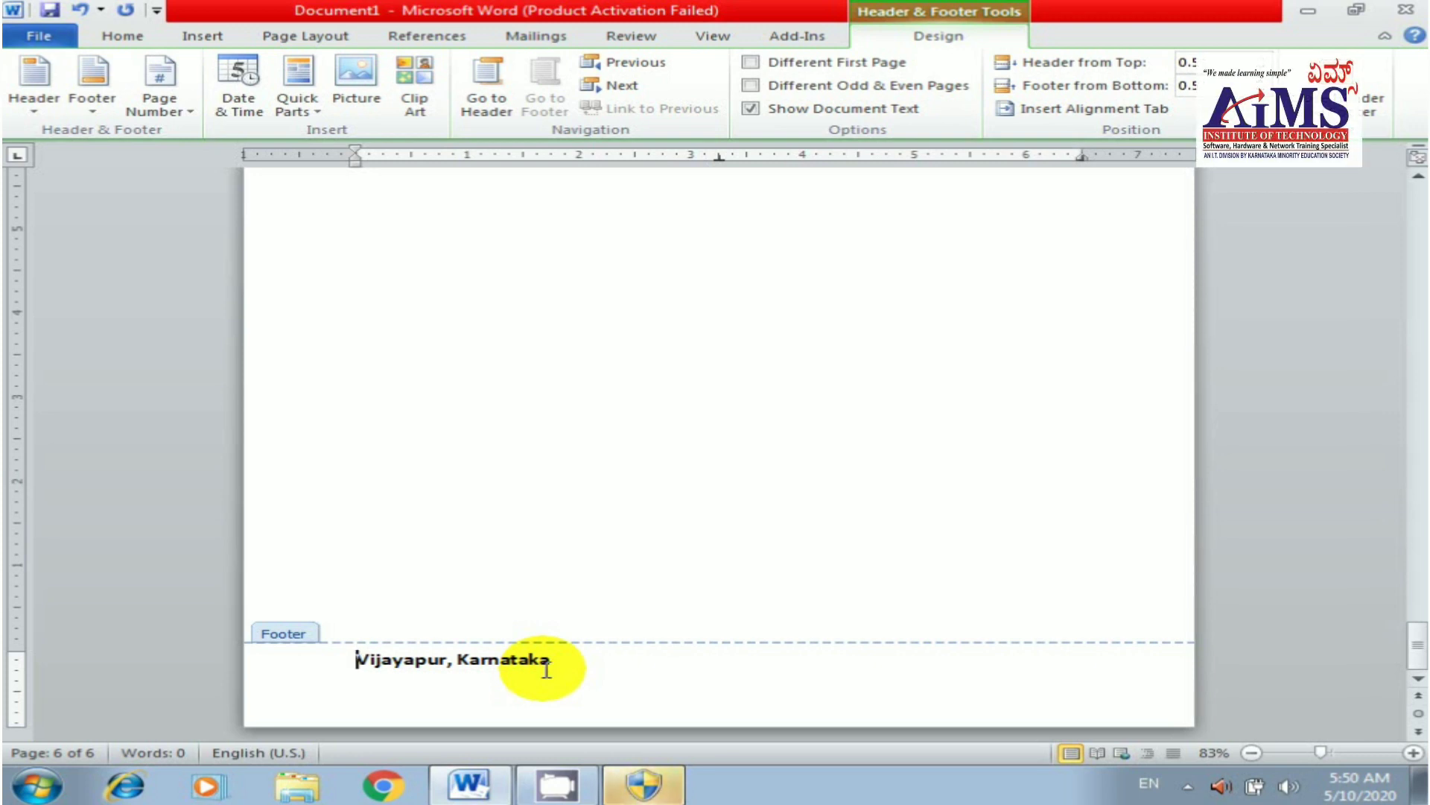
click(200, 39)
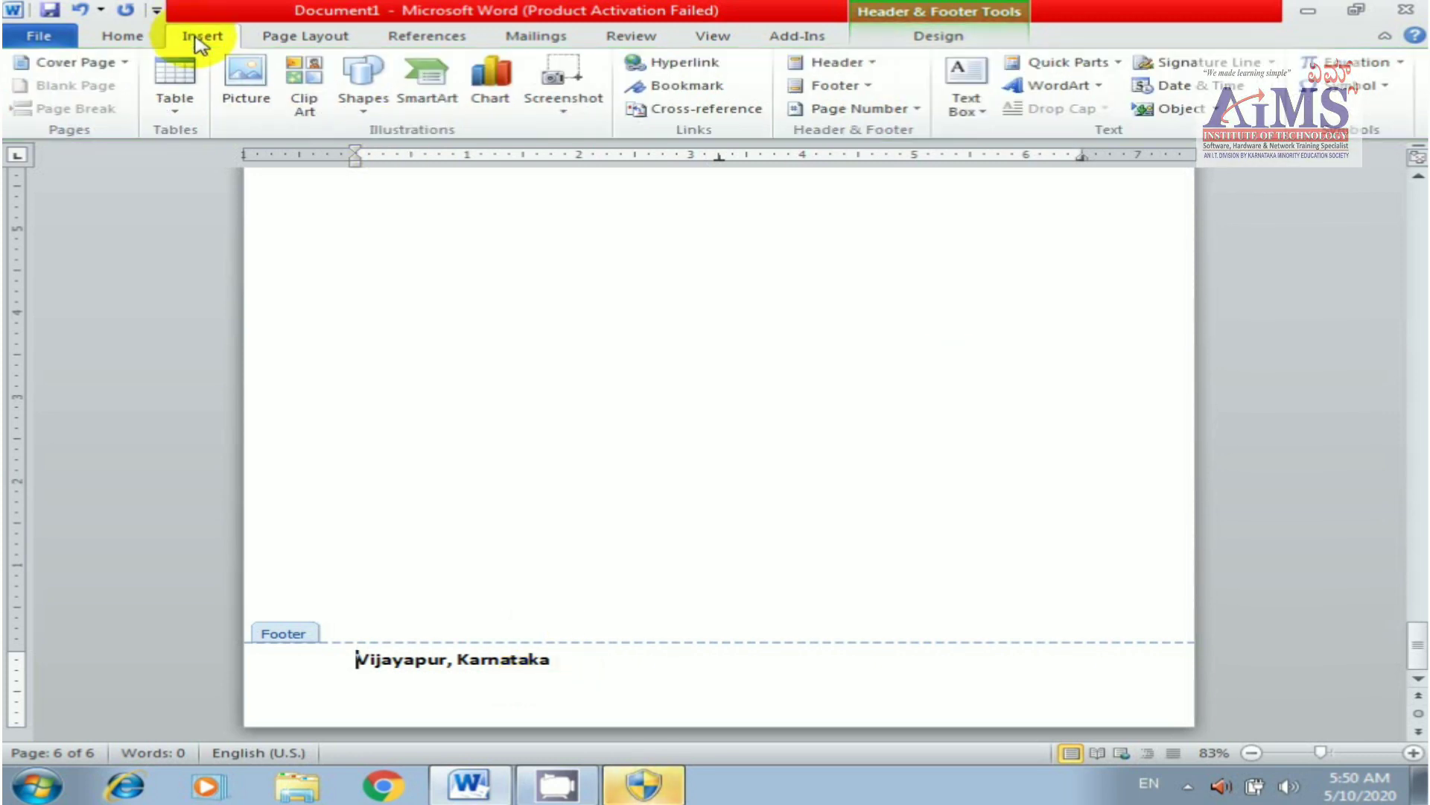
click(861, 88)
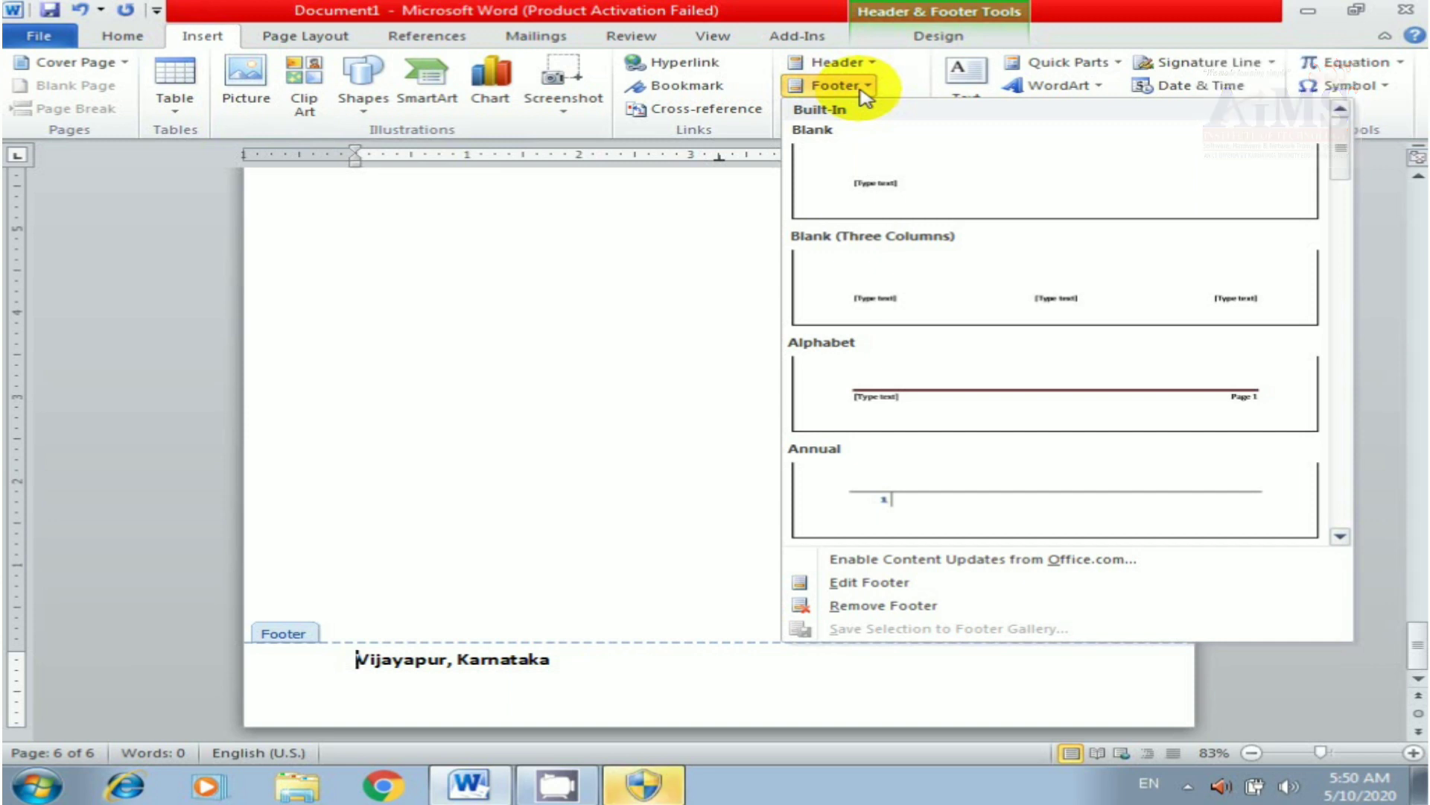
click(344, 664)
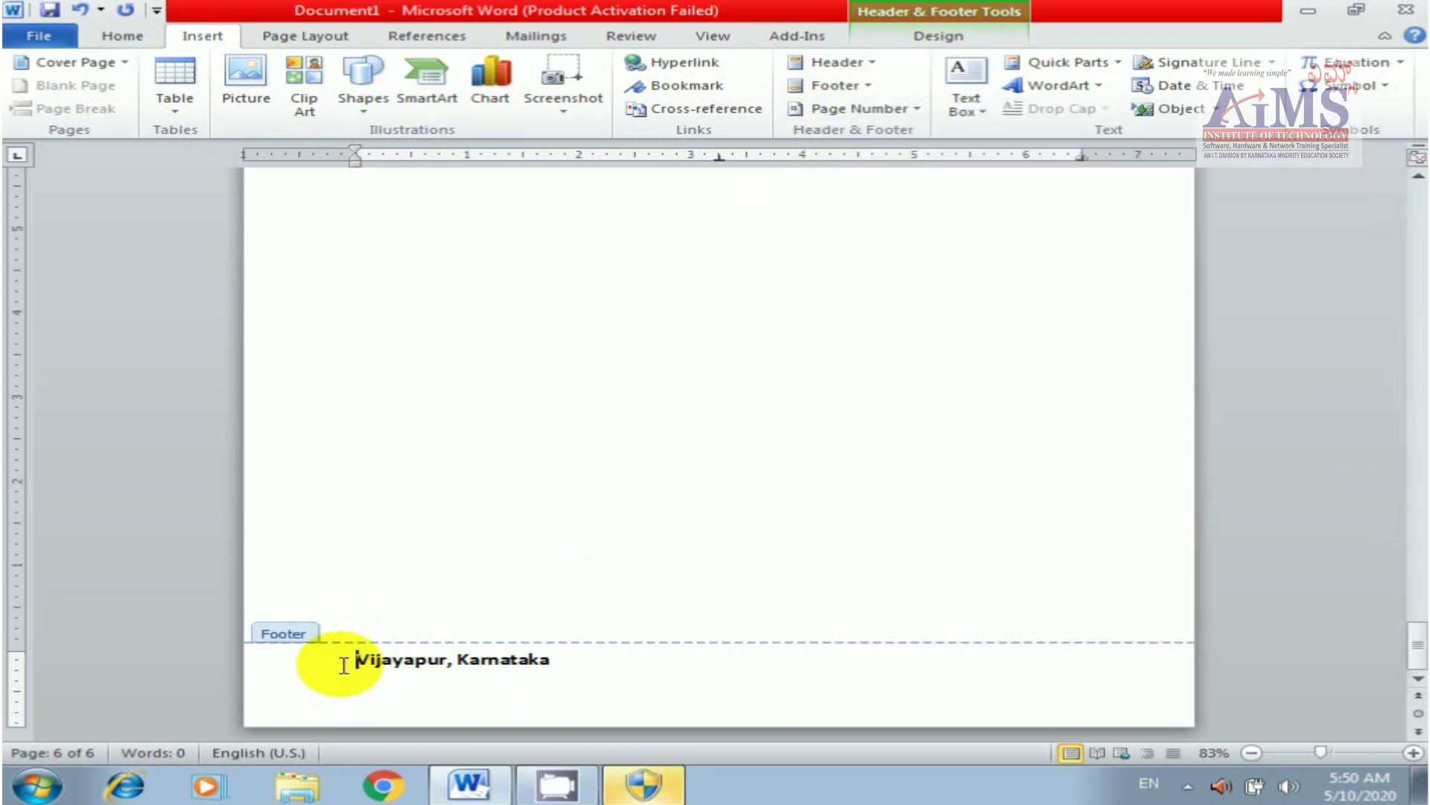
triple_click(355, 662)
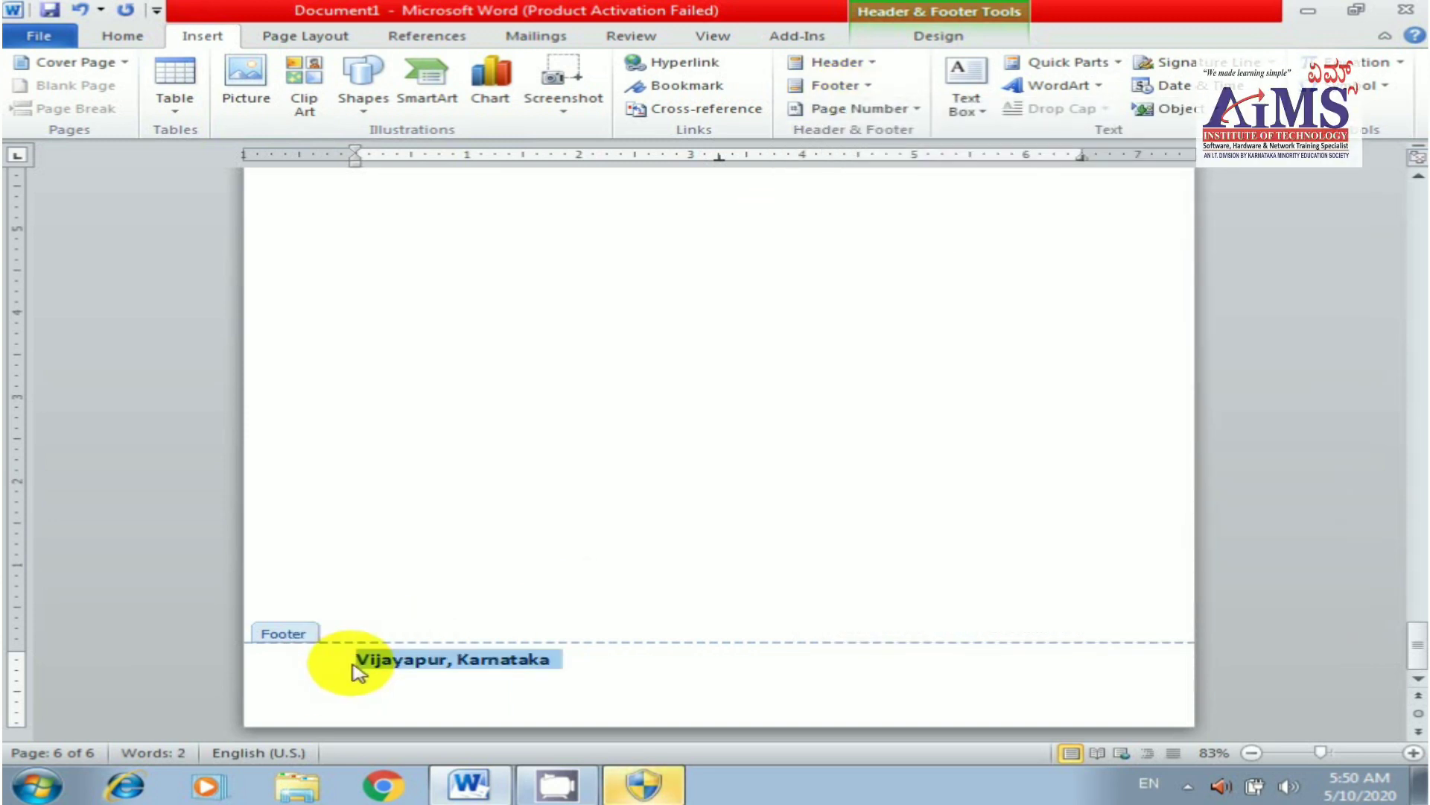
key(Delete)
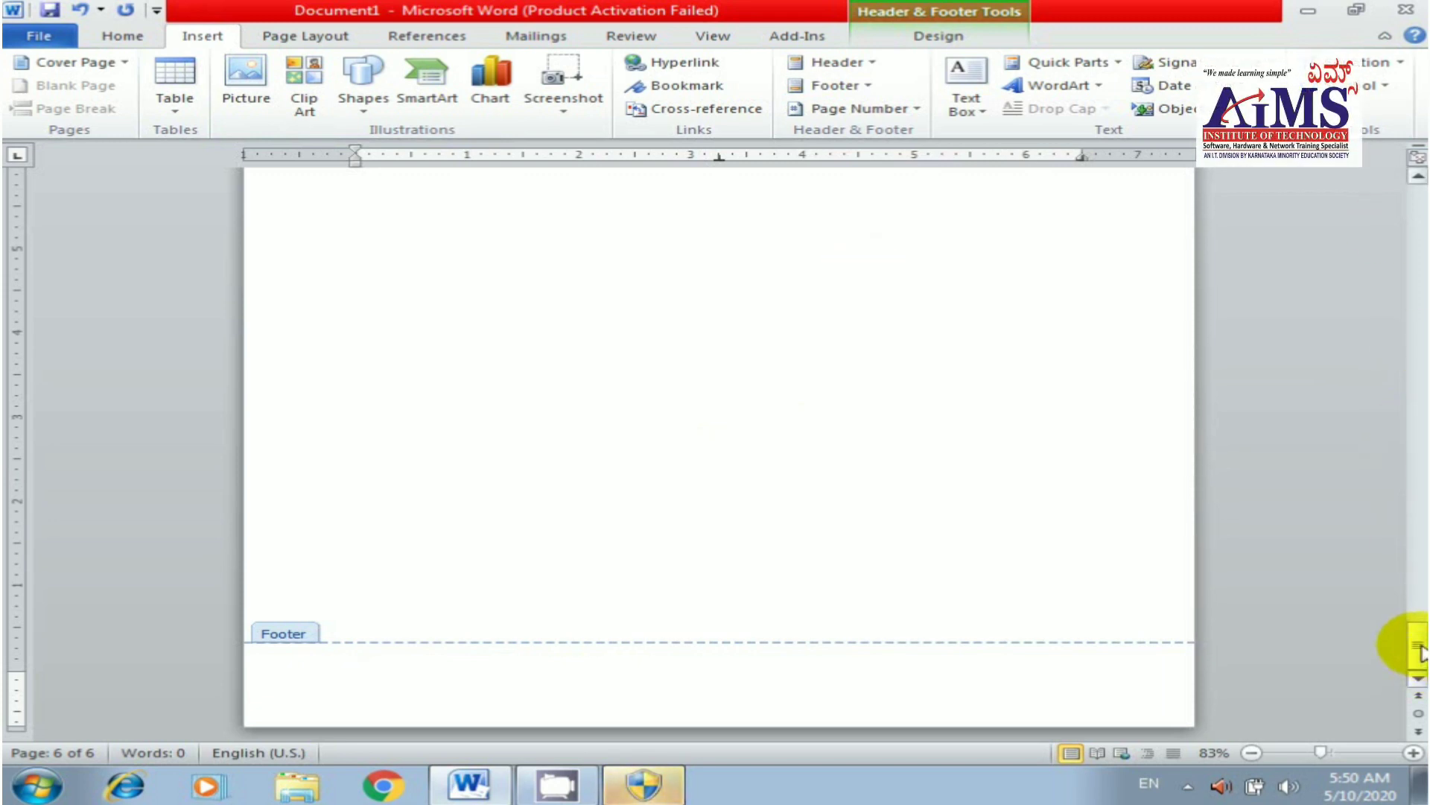
double_click(980, 524)
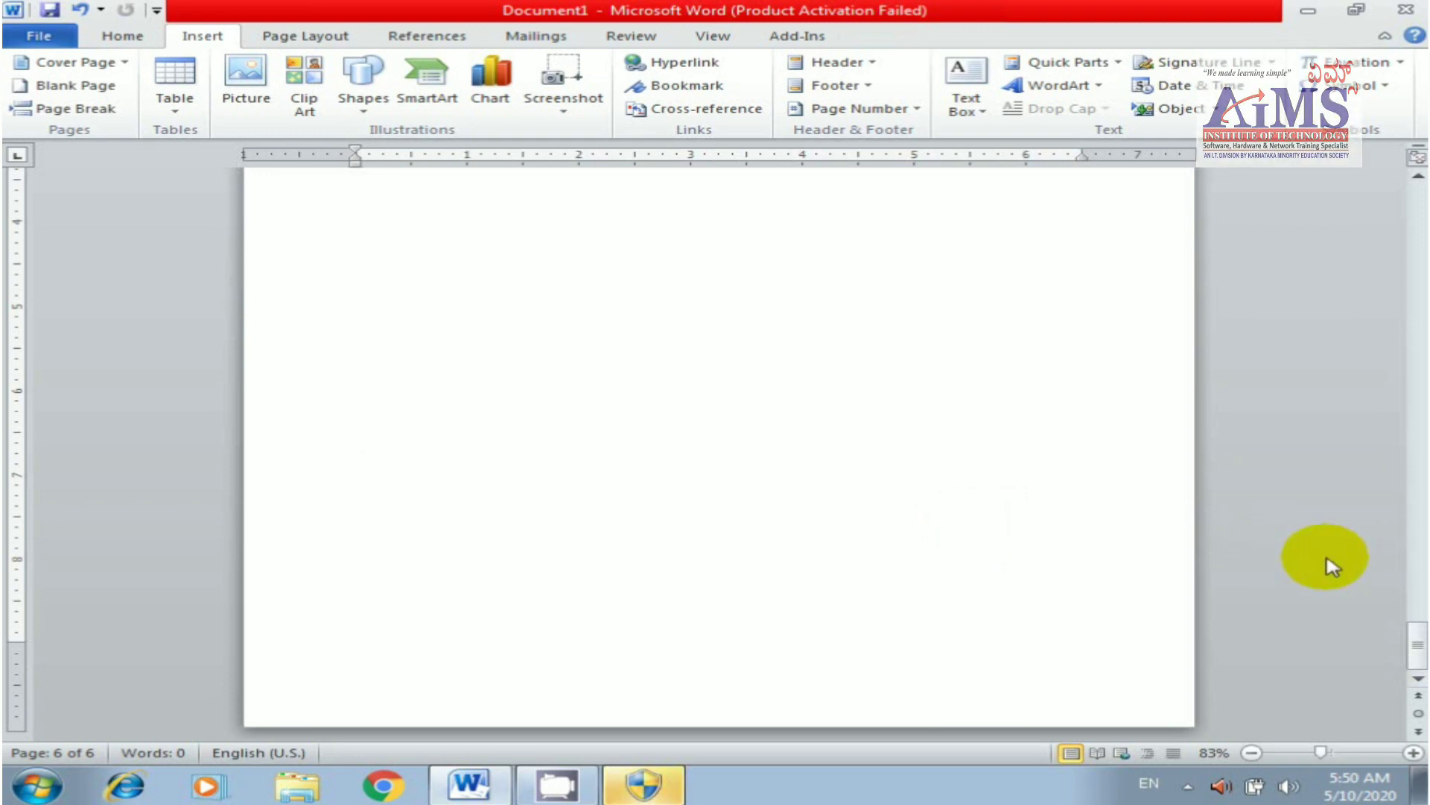
drag(1418, 644, 1418, 179)
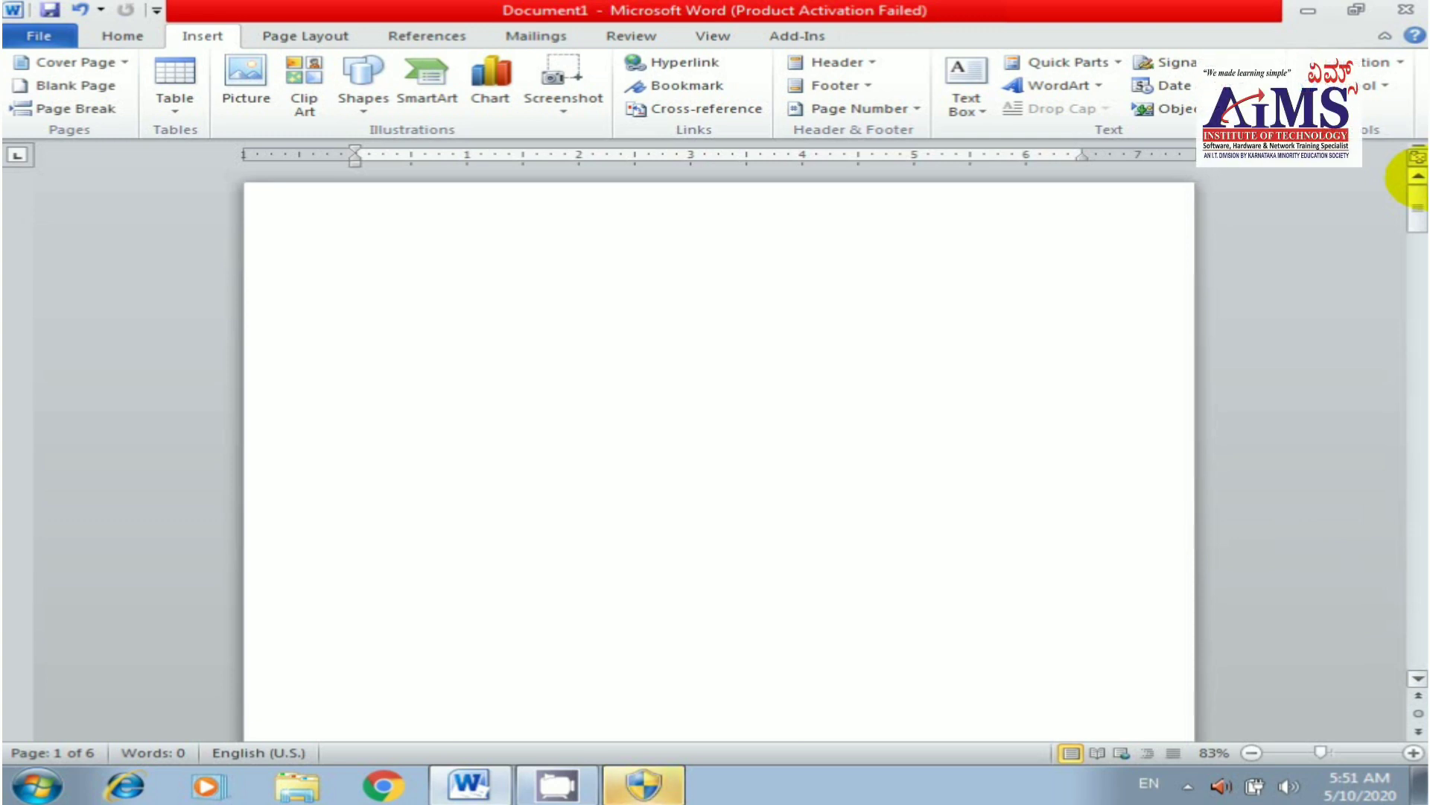
- Browse the Page Number options, scroll the document, and show the Top of Page designs
click(915, 111)
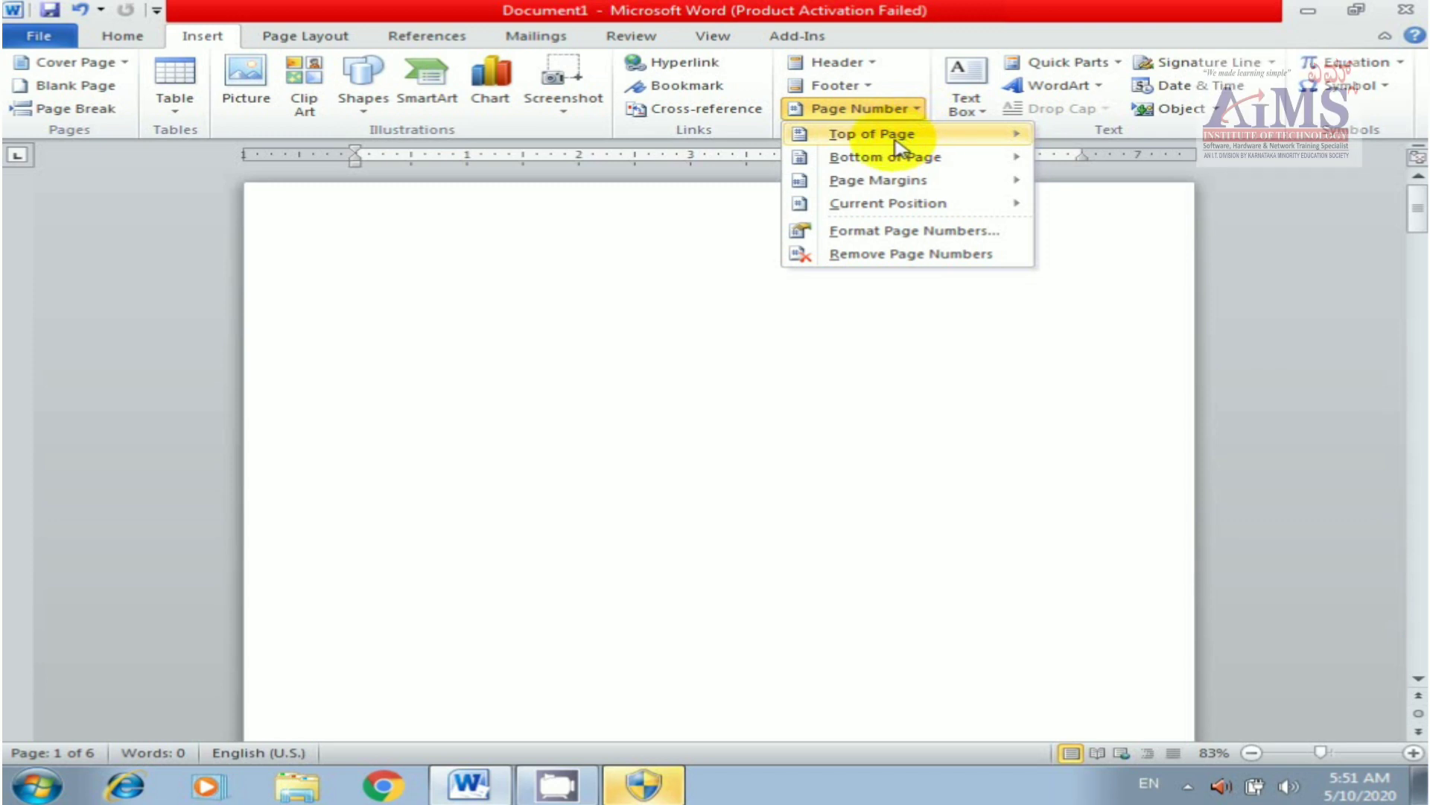
mouse_move(871, 135)
click(901, 319)
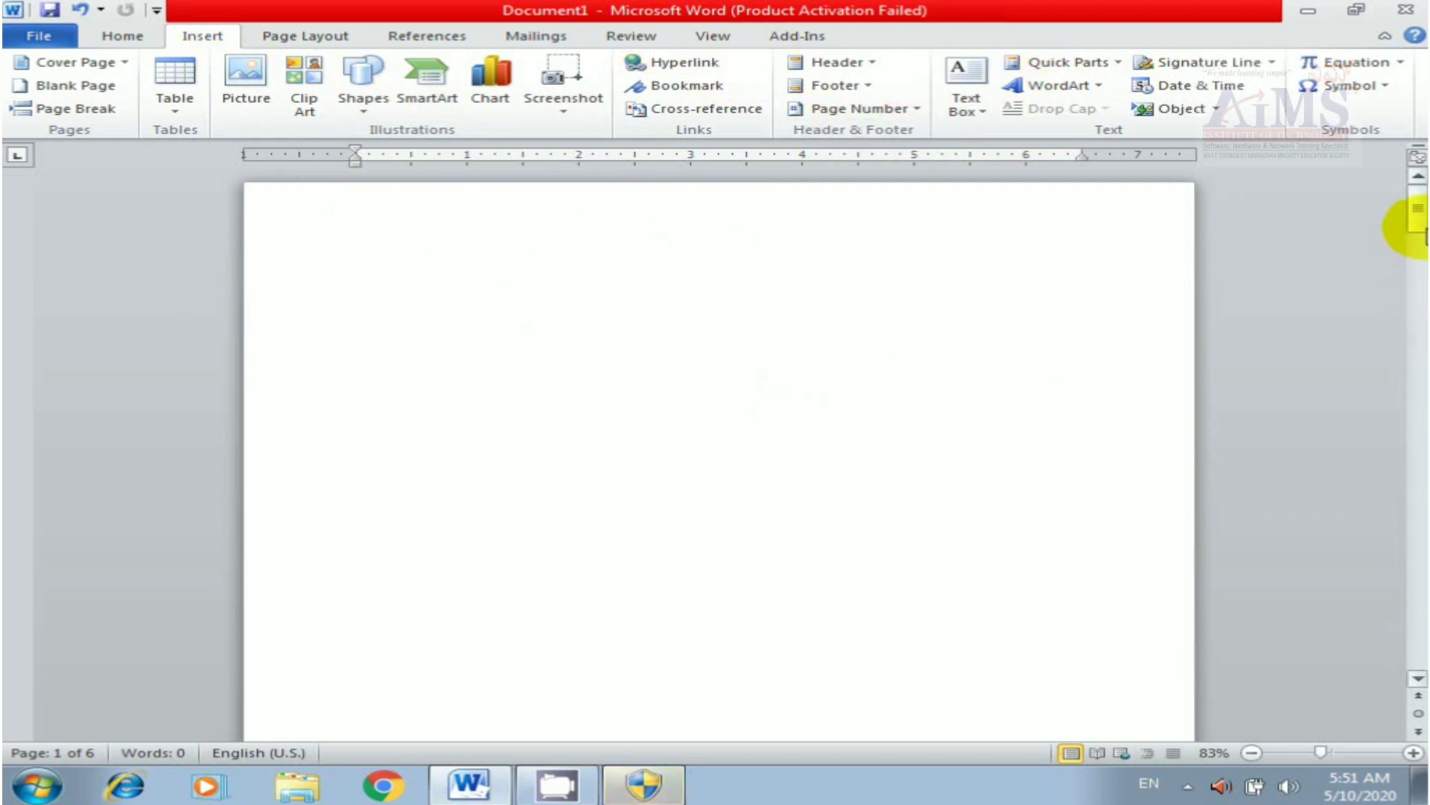
drag(1418, 203, 1420, 346)
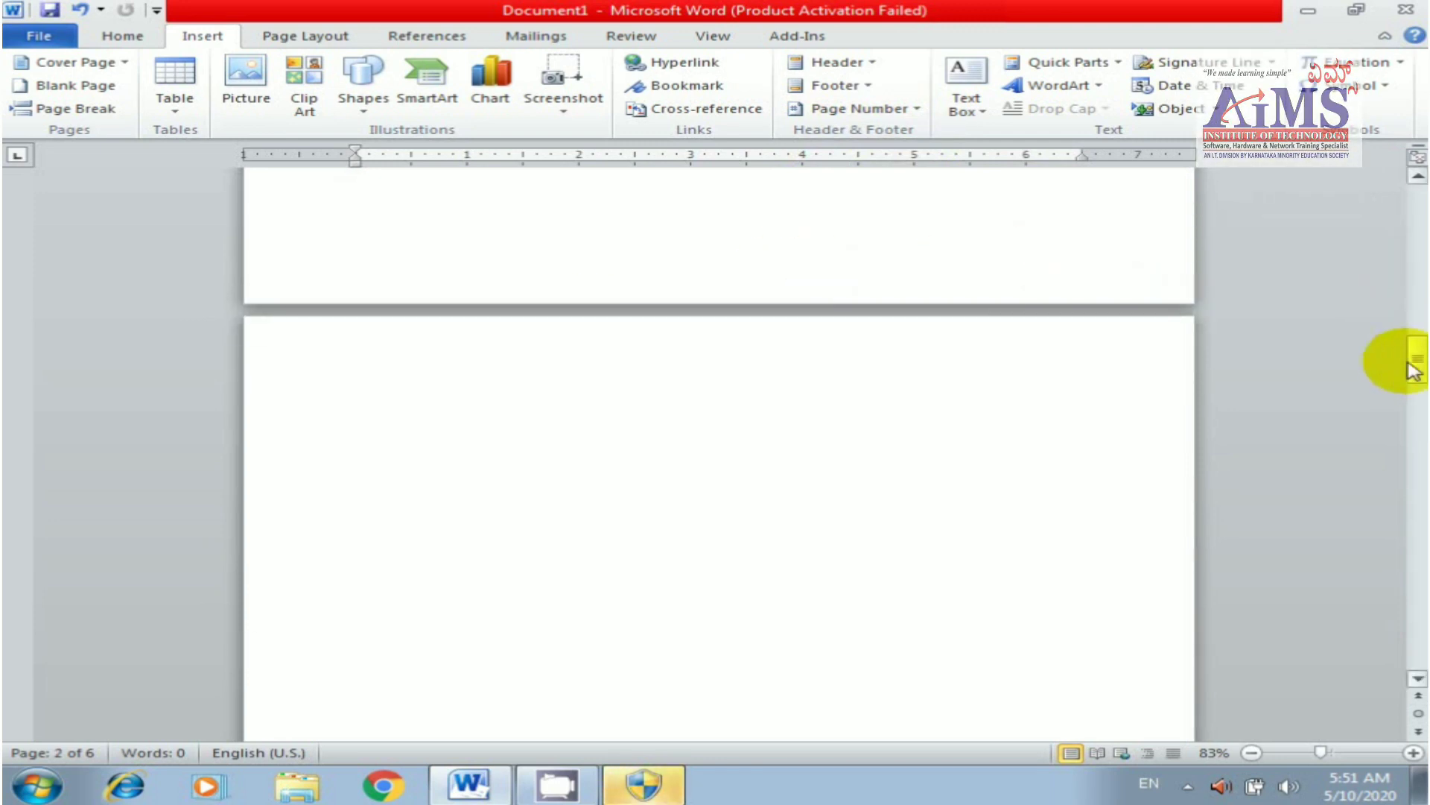
drag(1417, 359, 1418, 209)
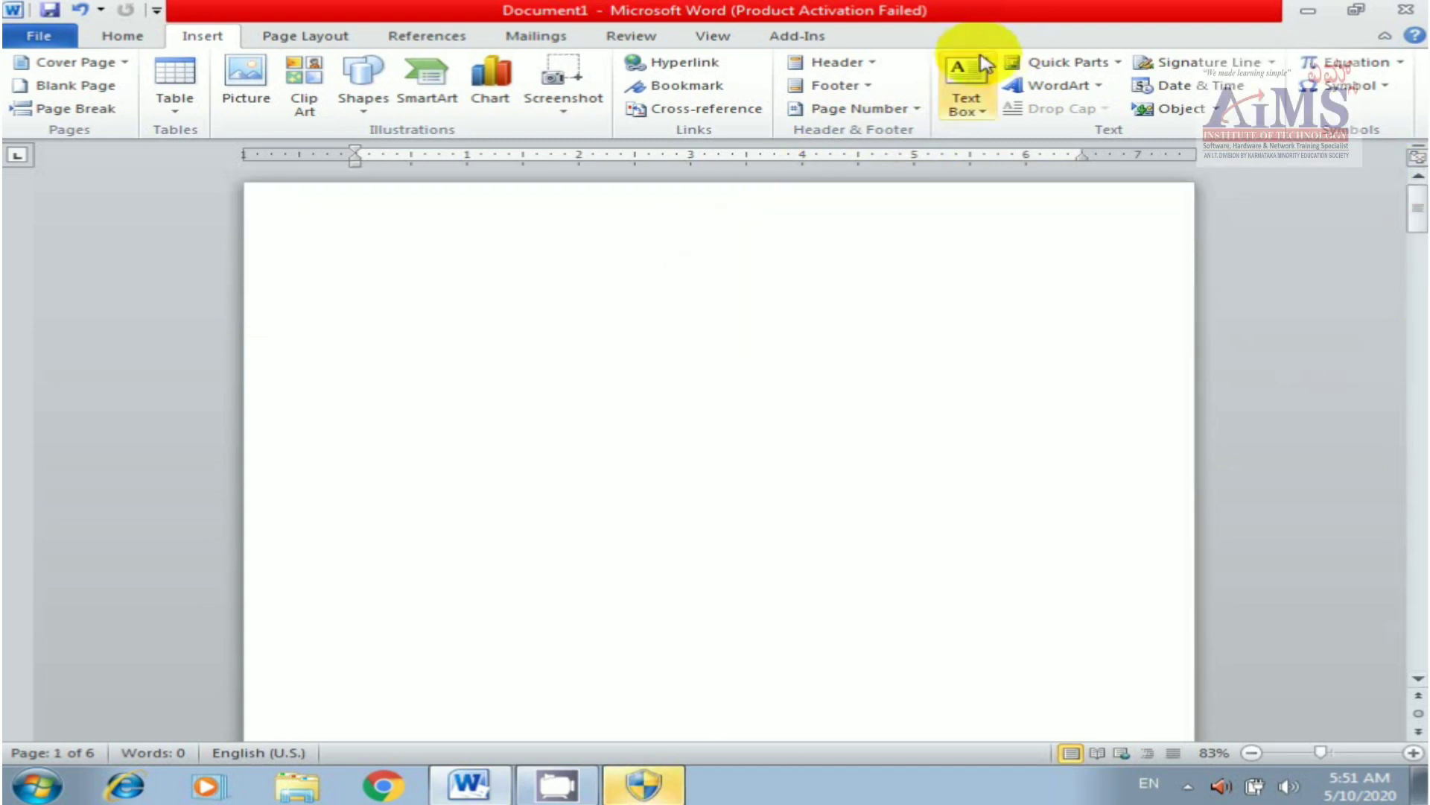
click(879, 112)
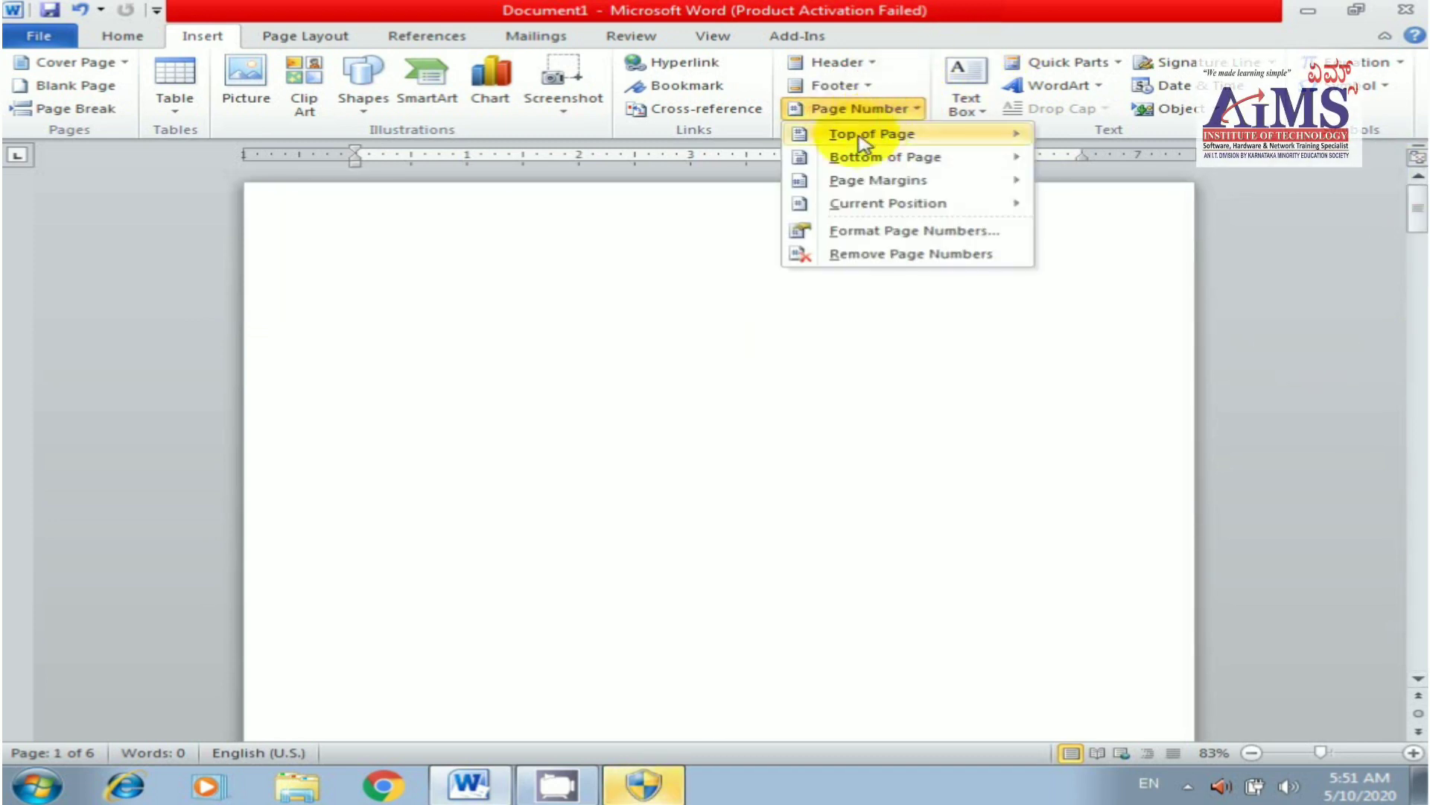
mouse_move(872, 134)
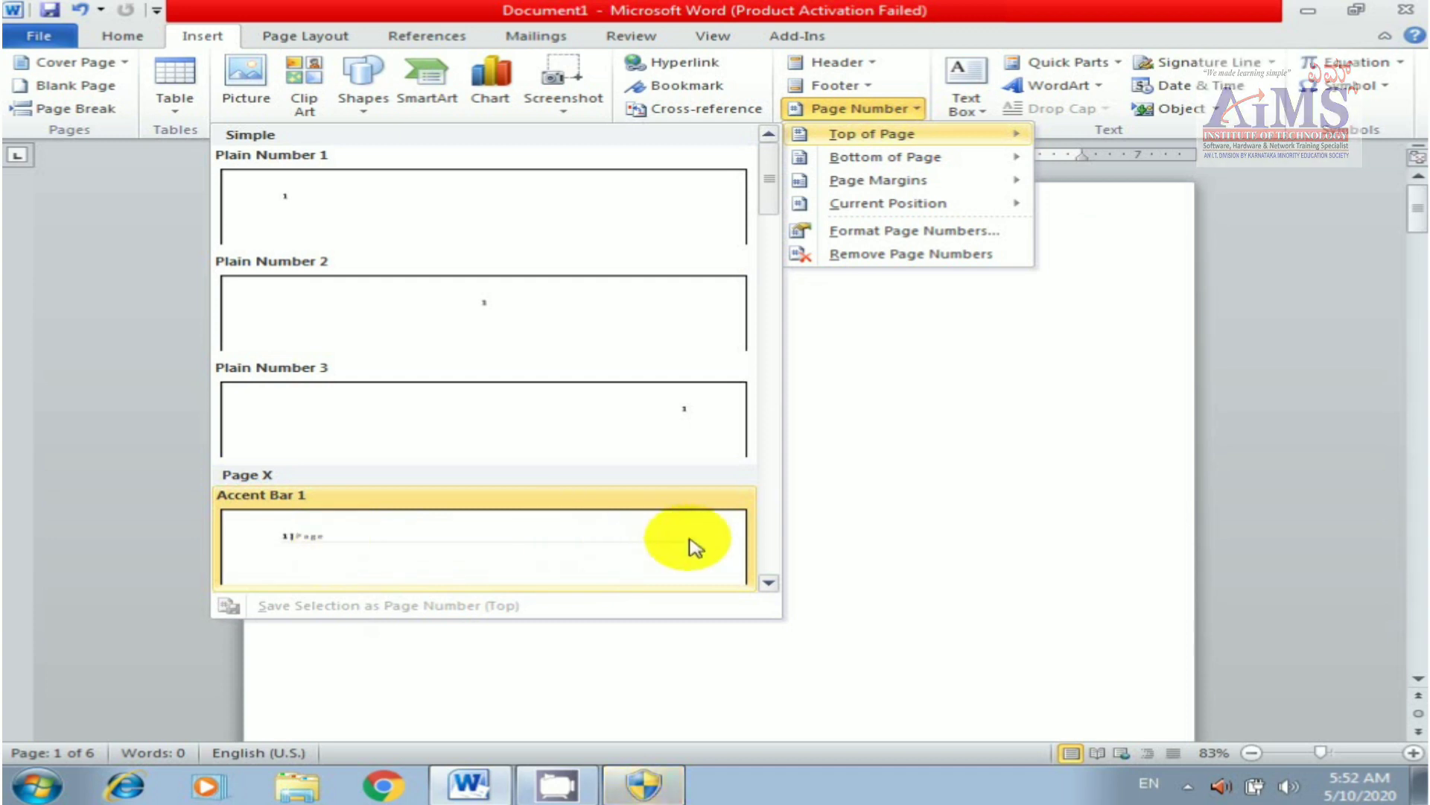
- Insert Plain Number 2 centred page numbers at the top of each page and close the header
click(769, 582)
click(769, 583)
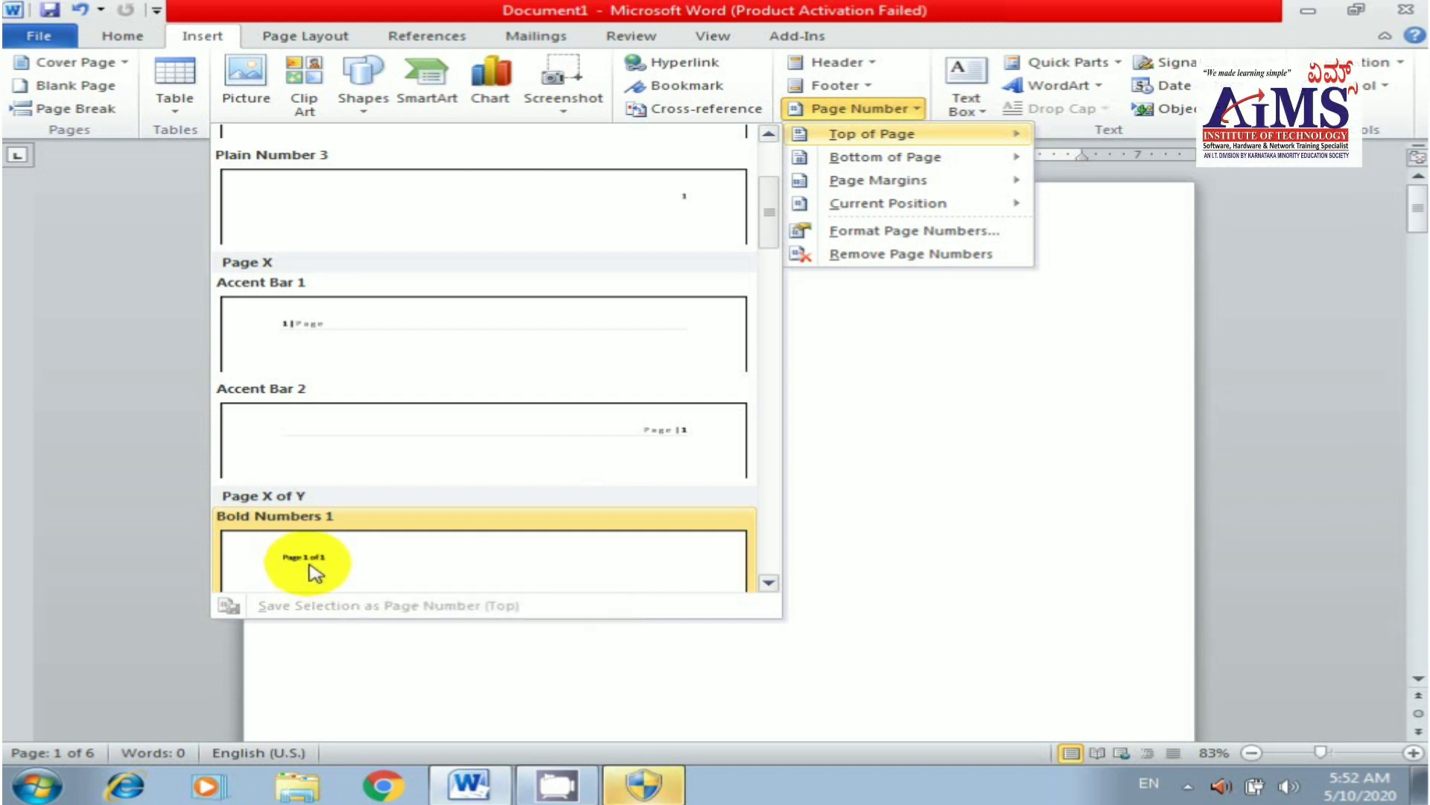
click(769, 583)
click(769, 583)
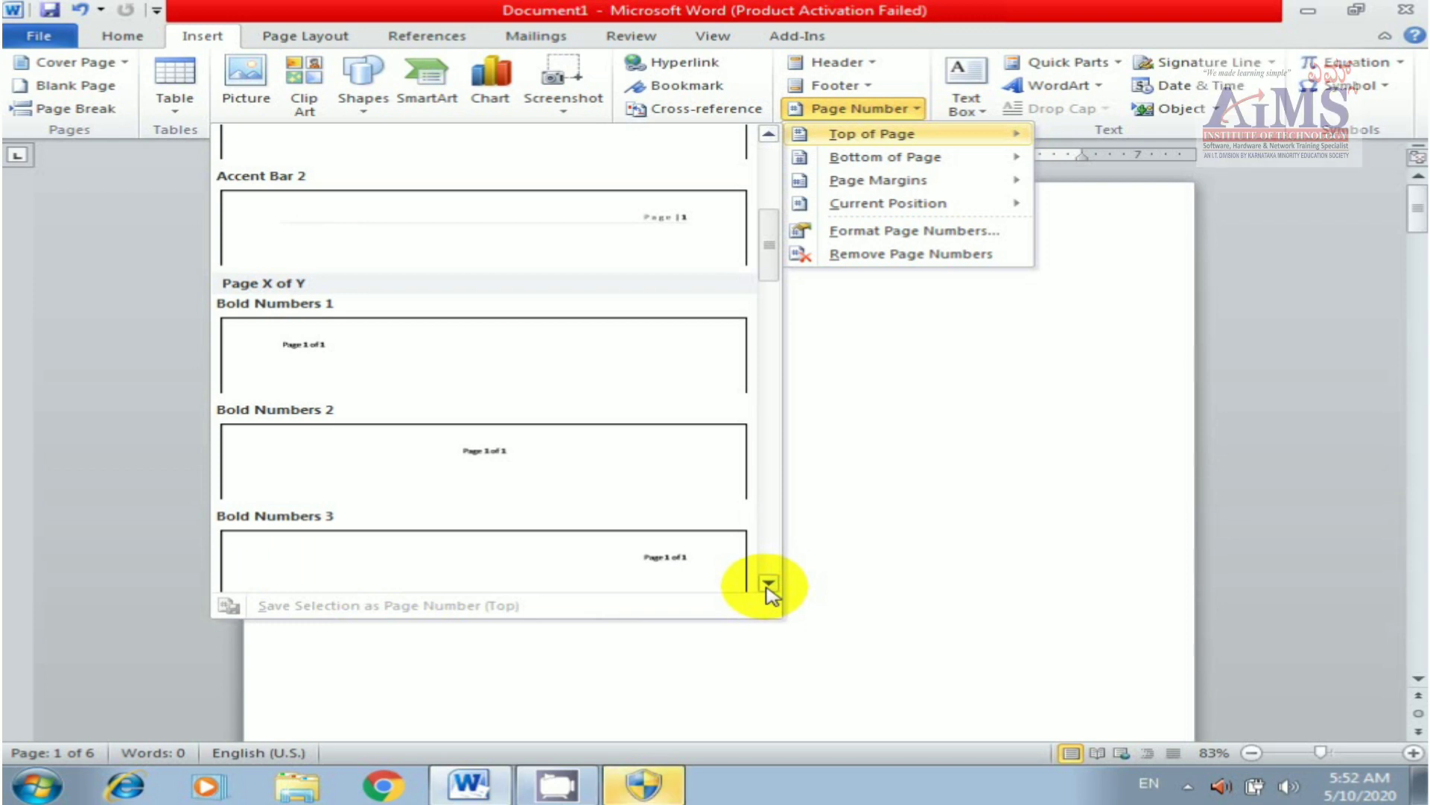
drag(766, 239, 763, 183)
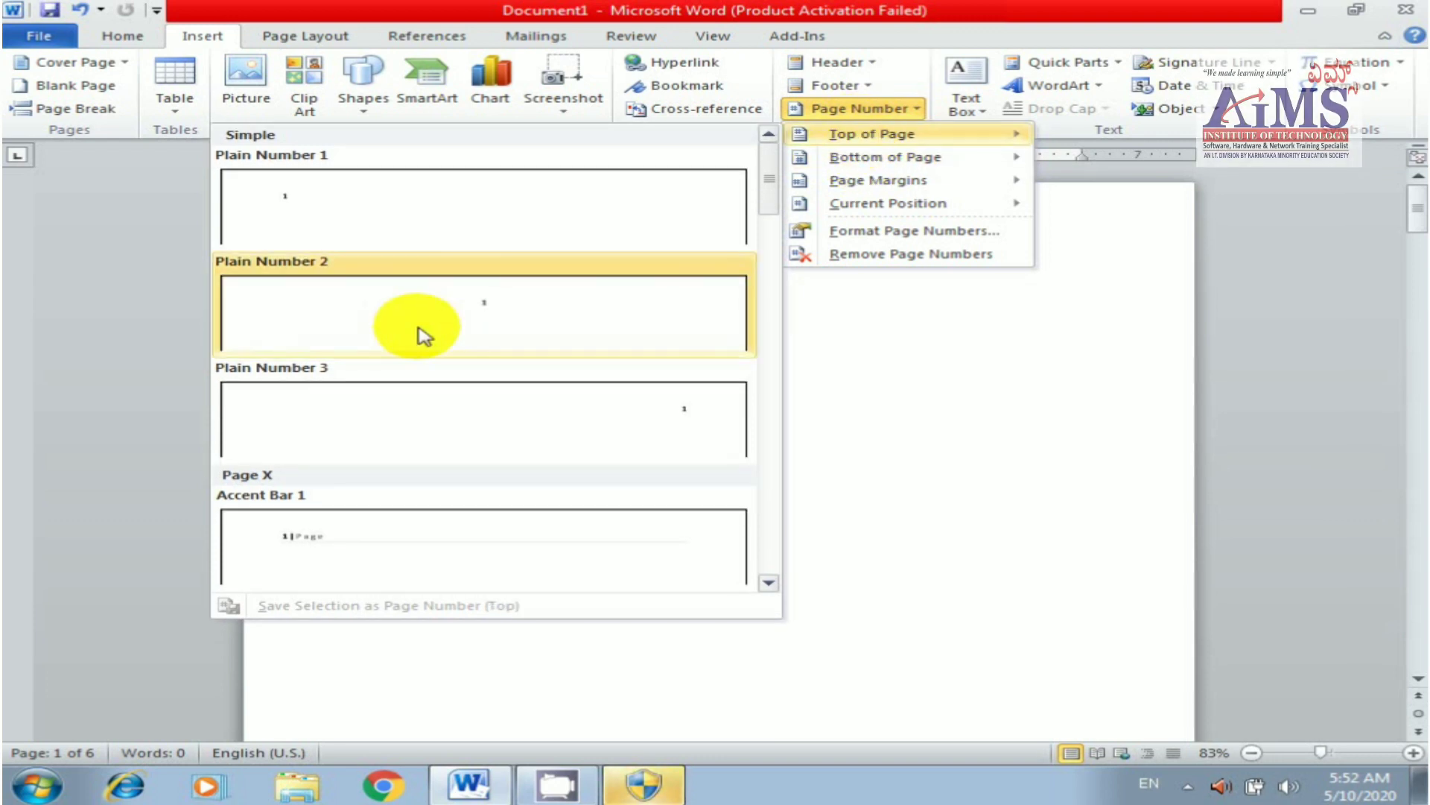
click(490, 313)
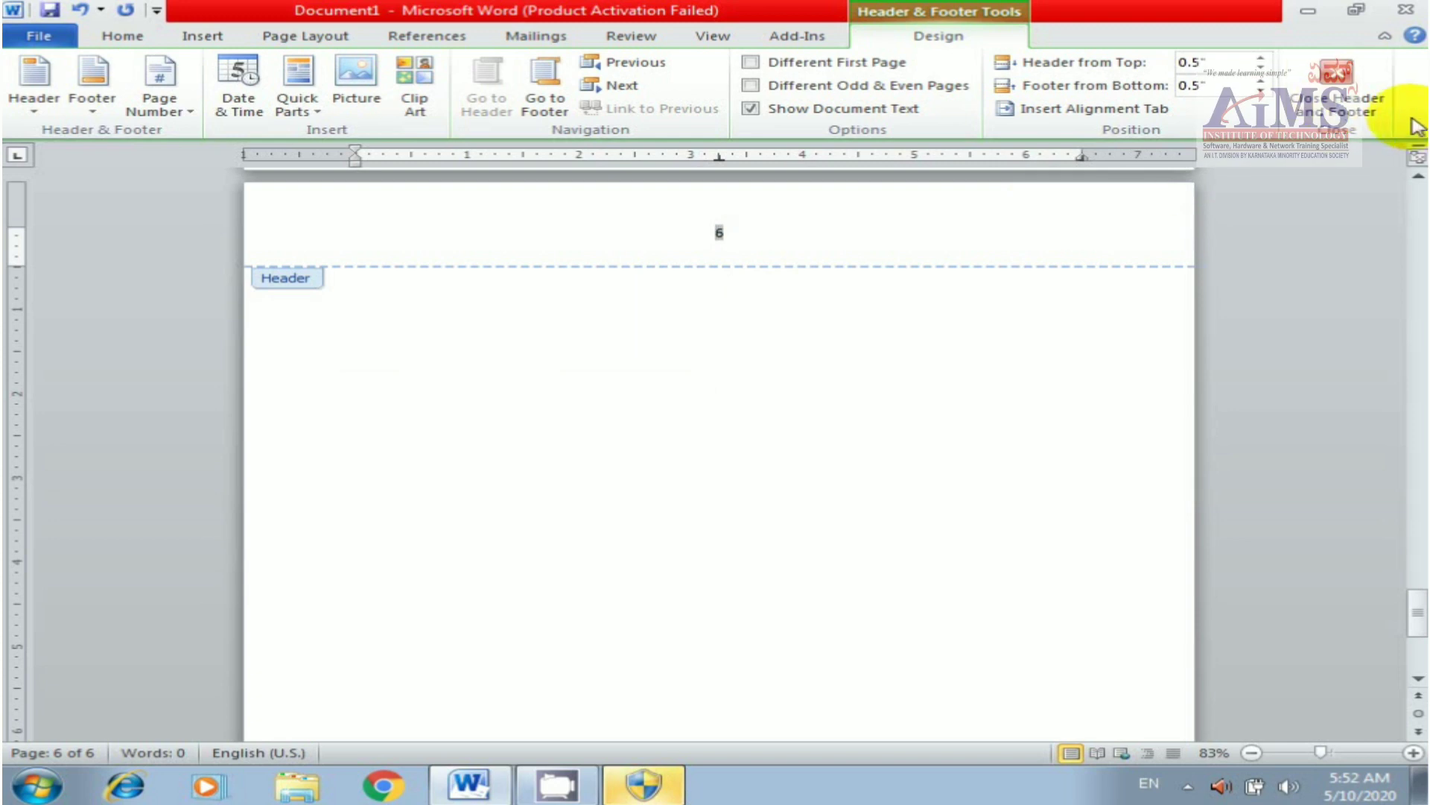
click(1356, 93)
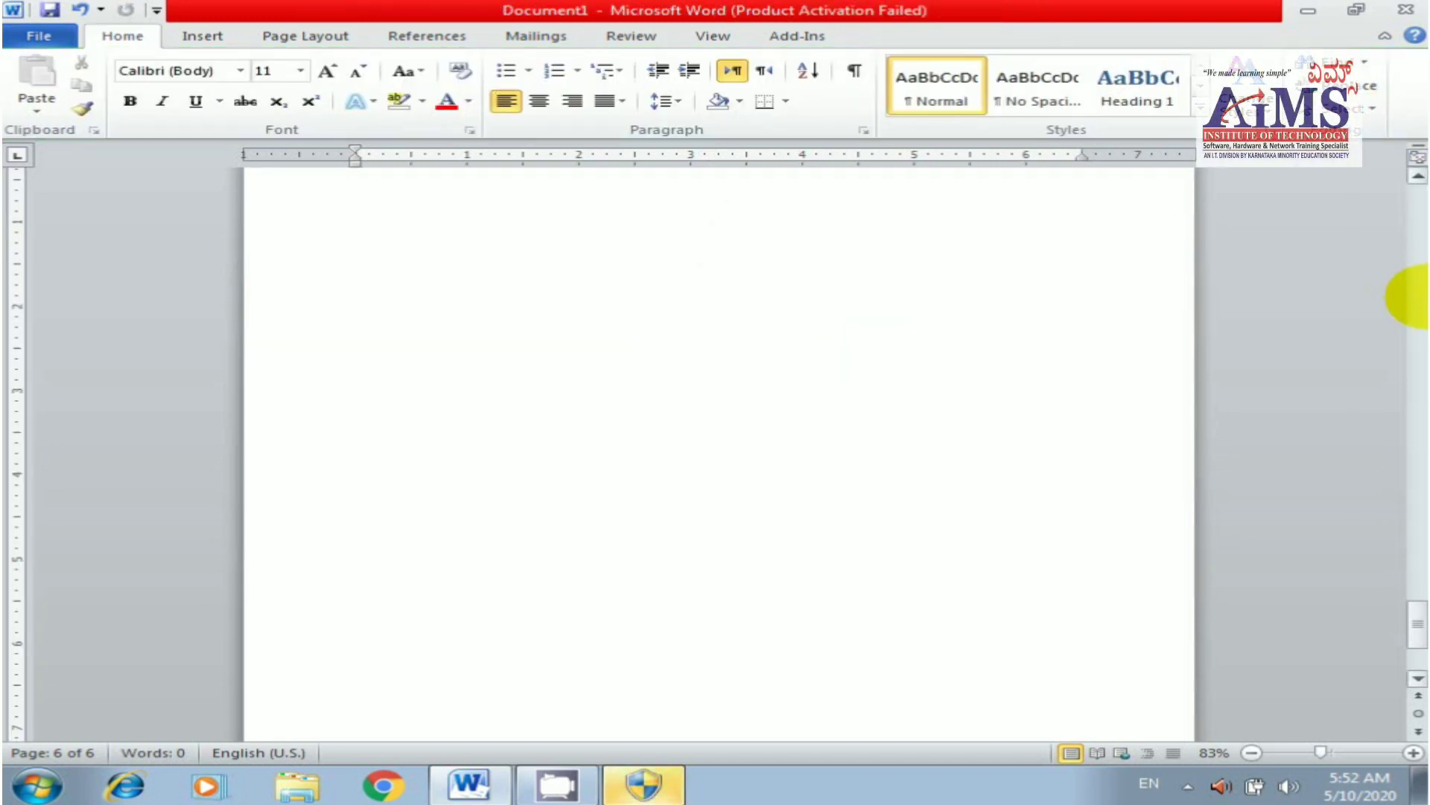
scroll(1420, 239, up, 5)
scroll(1419, 238, up, 3)
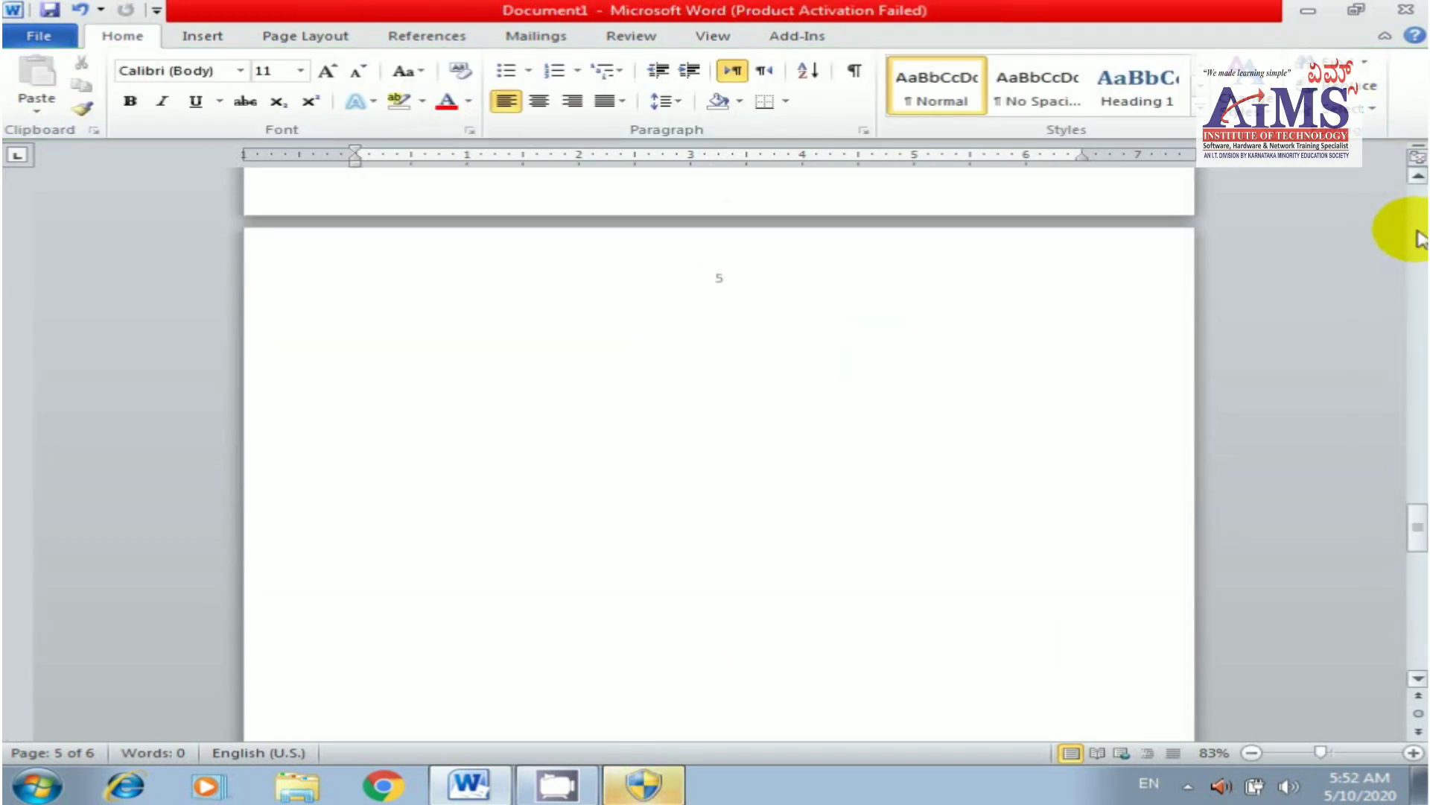
click(1419, 238)
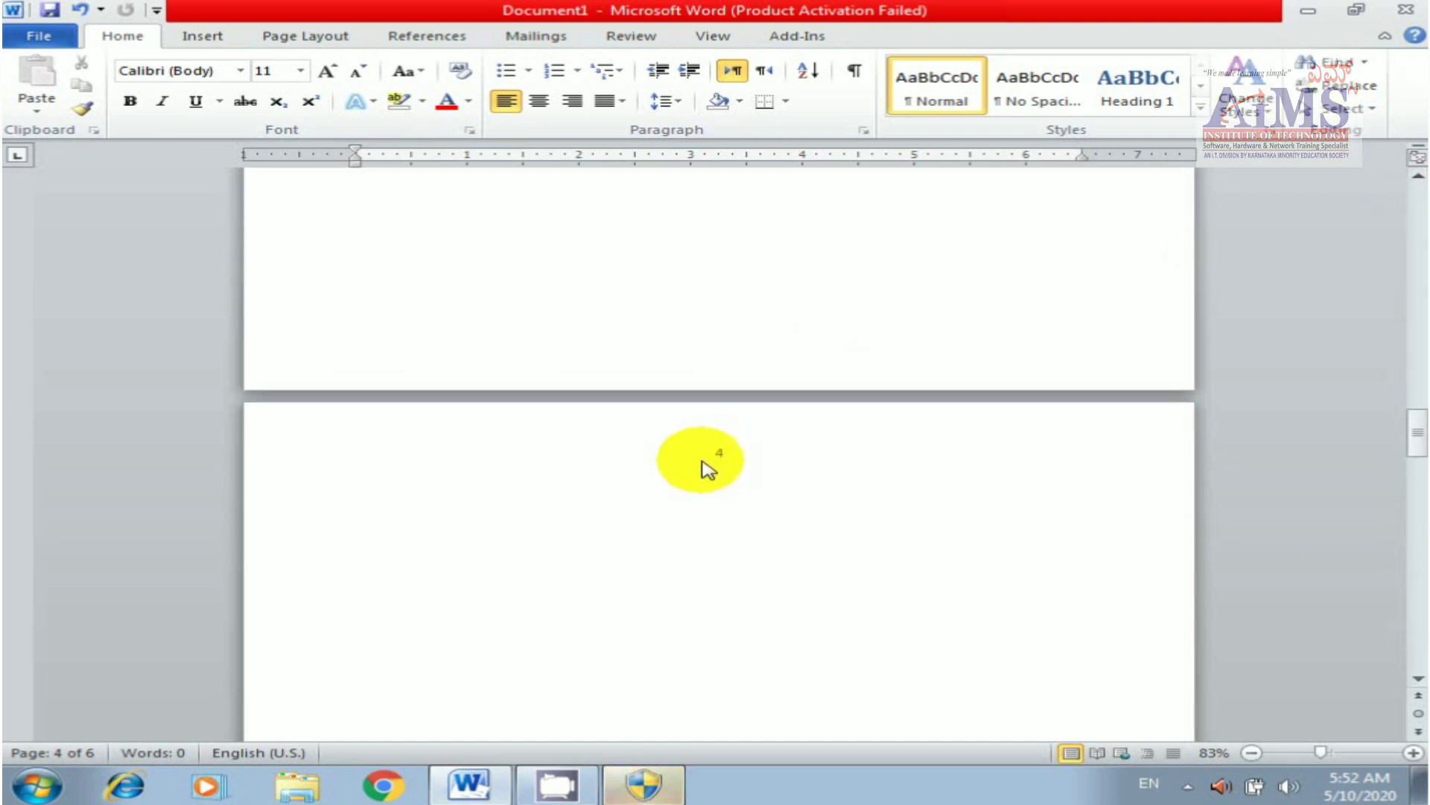
click(703, 469)
drag(1418, 432, 1416, 168)
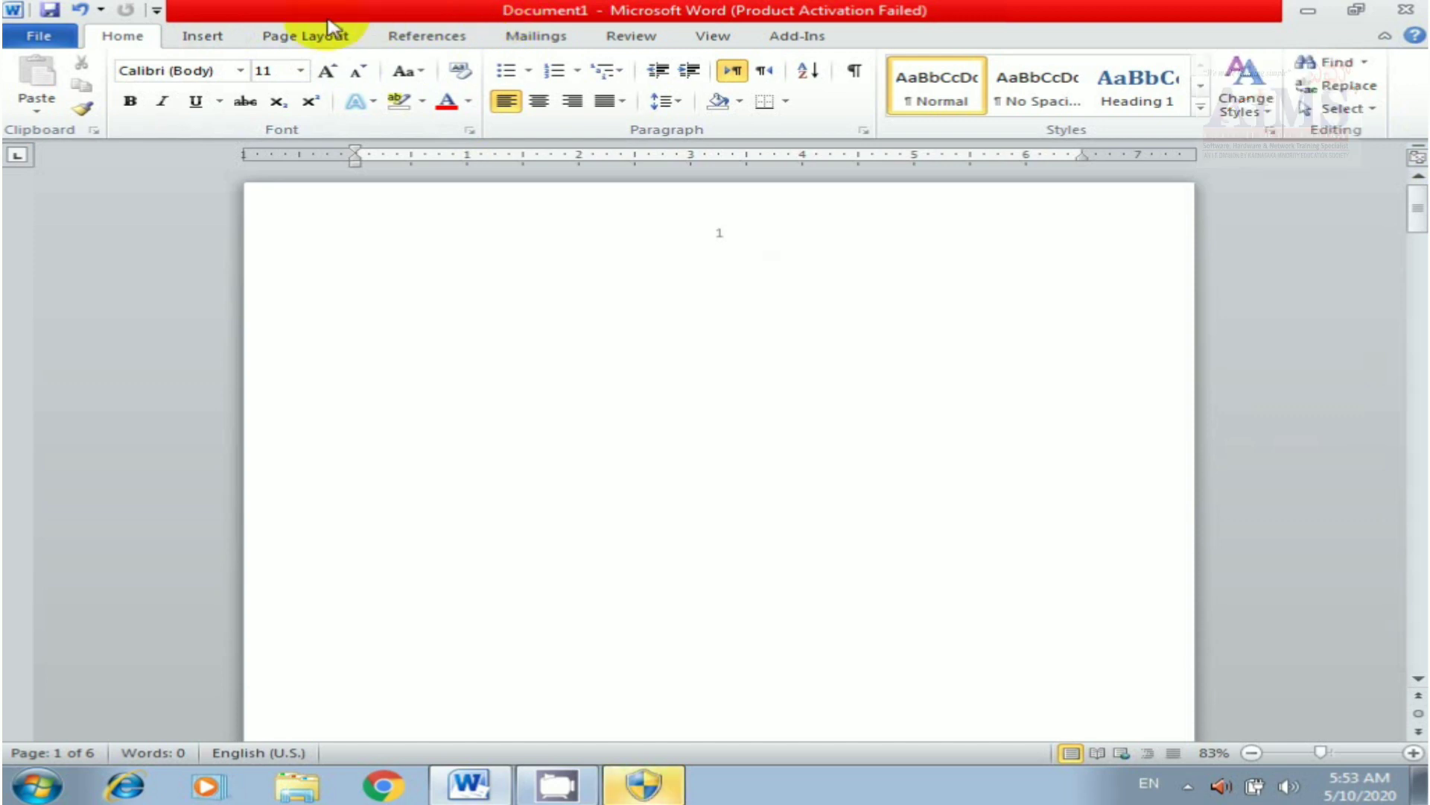
- Insert Plain Number 2 page numbers at the top of the page
click(199, 37)
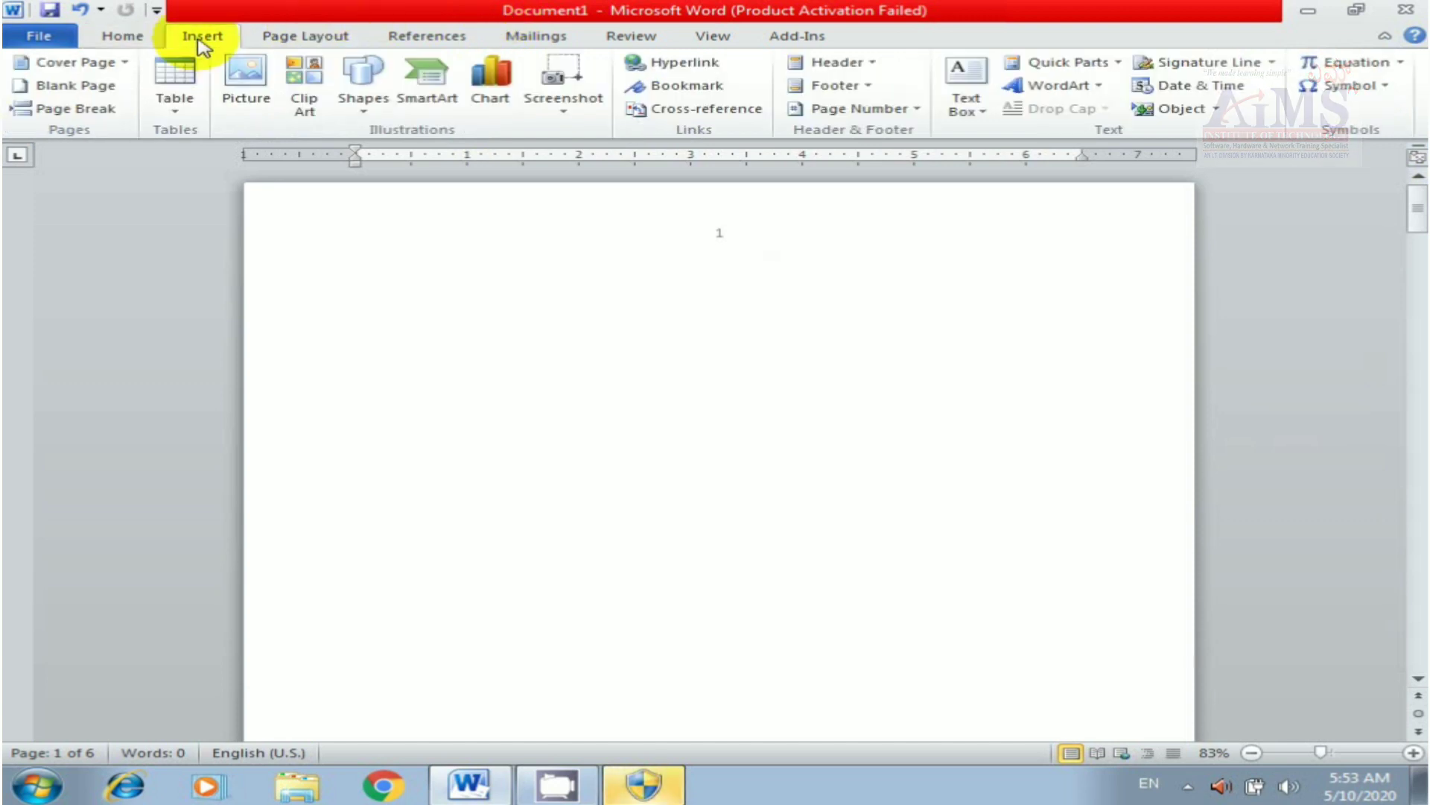
click(897, 108)
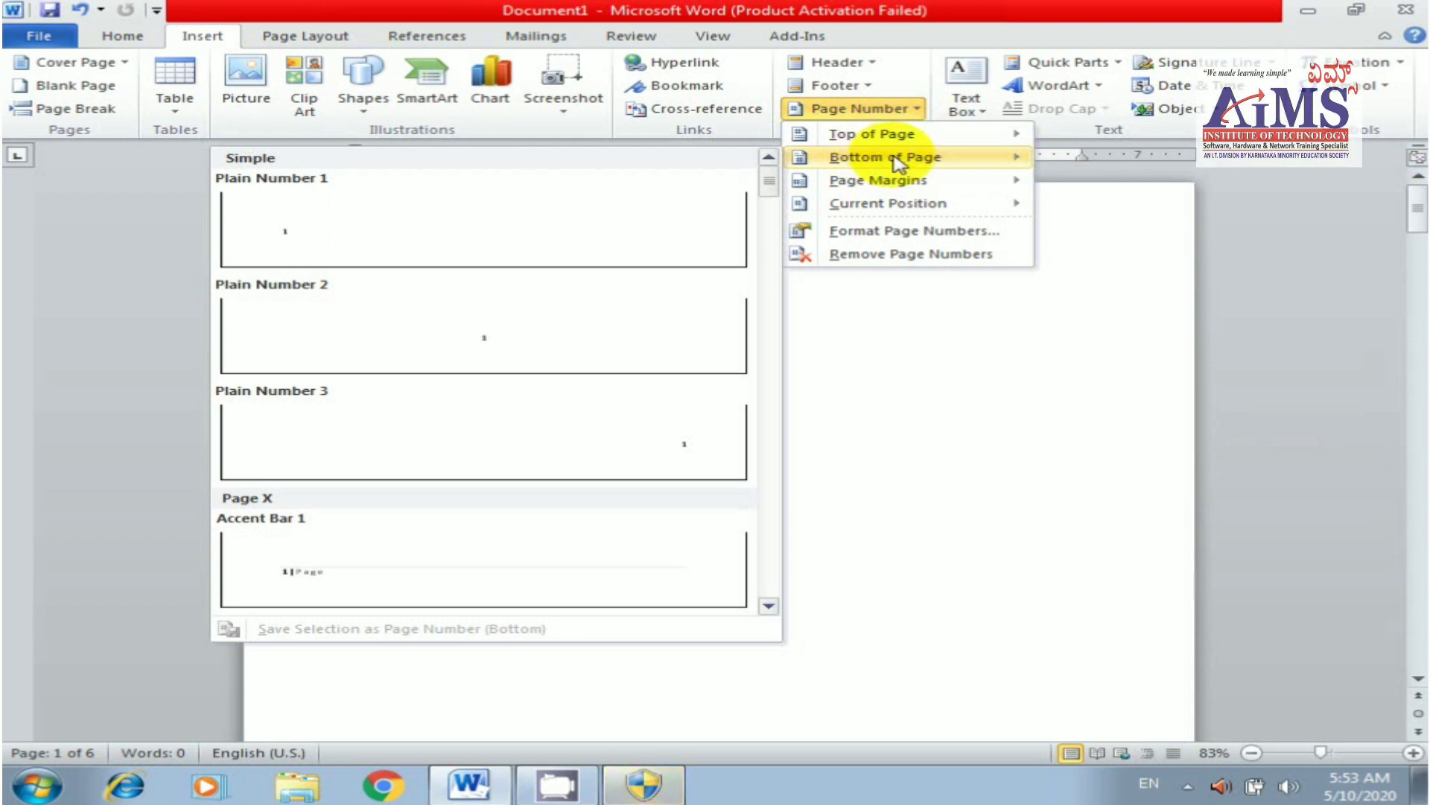
mouse_move(872, 134)
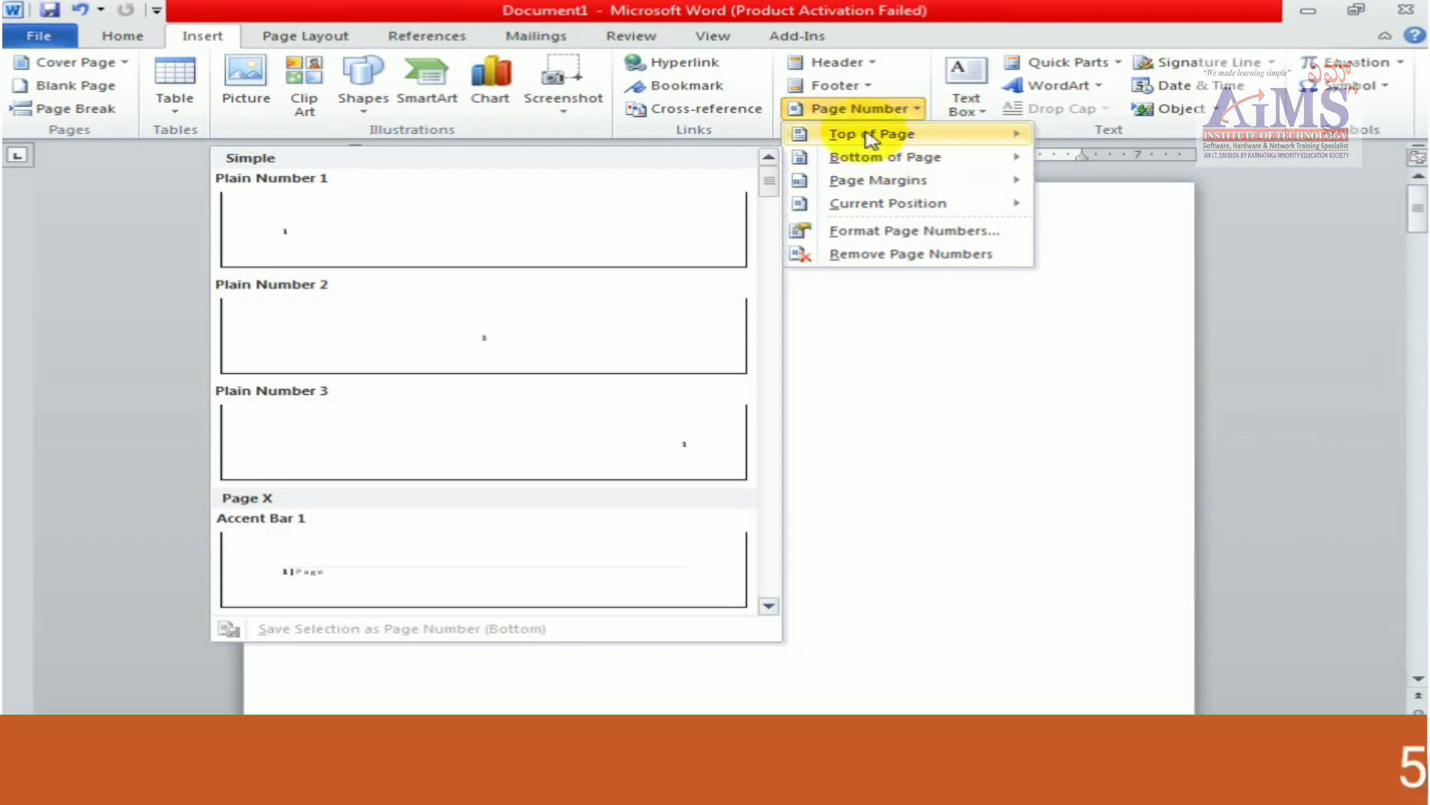
click(494, 316)
- Format the page number as centred, 20 pt, red and bold, then close the header
double_click(719, 234)
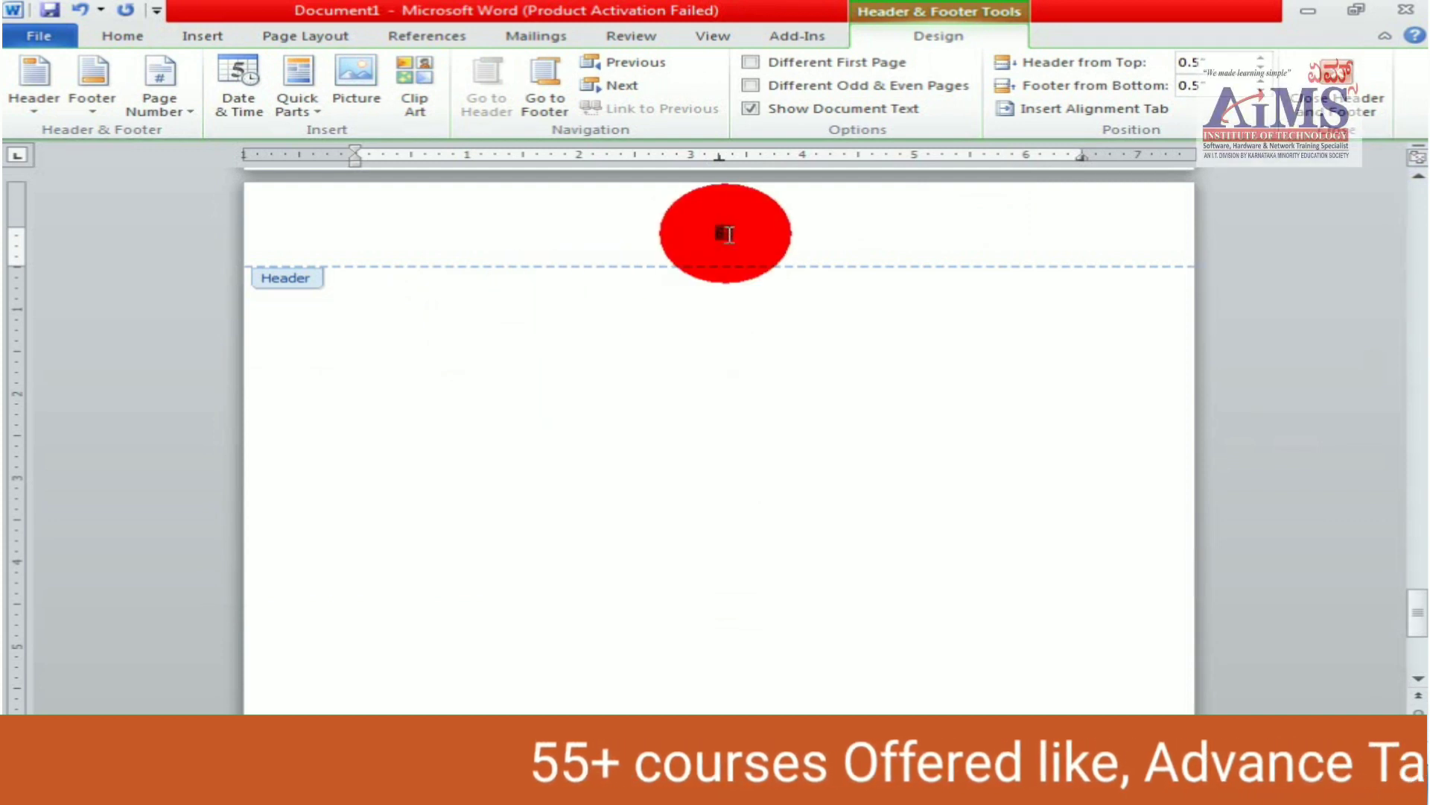
click(134, 37)
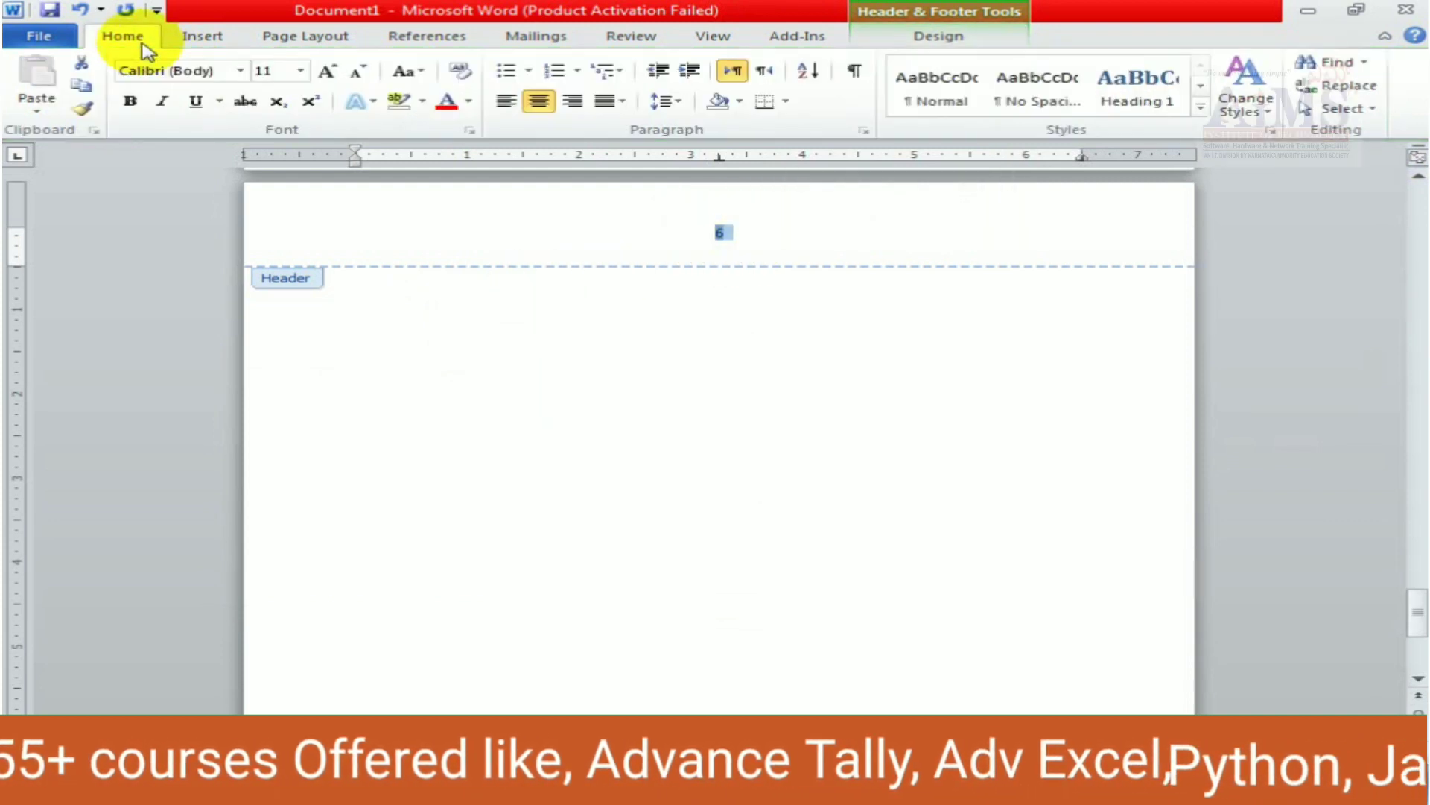
click(507, 101)
click(538, 101)
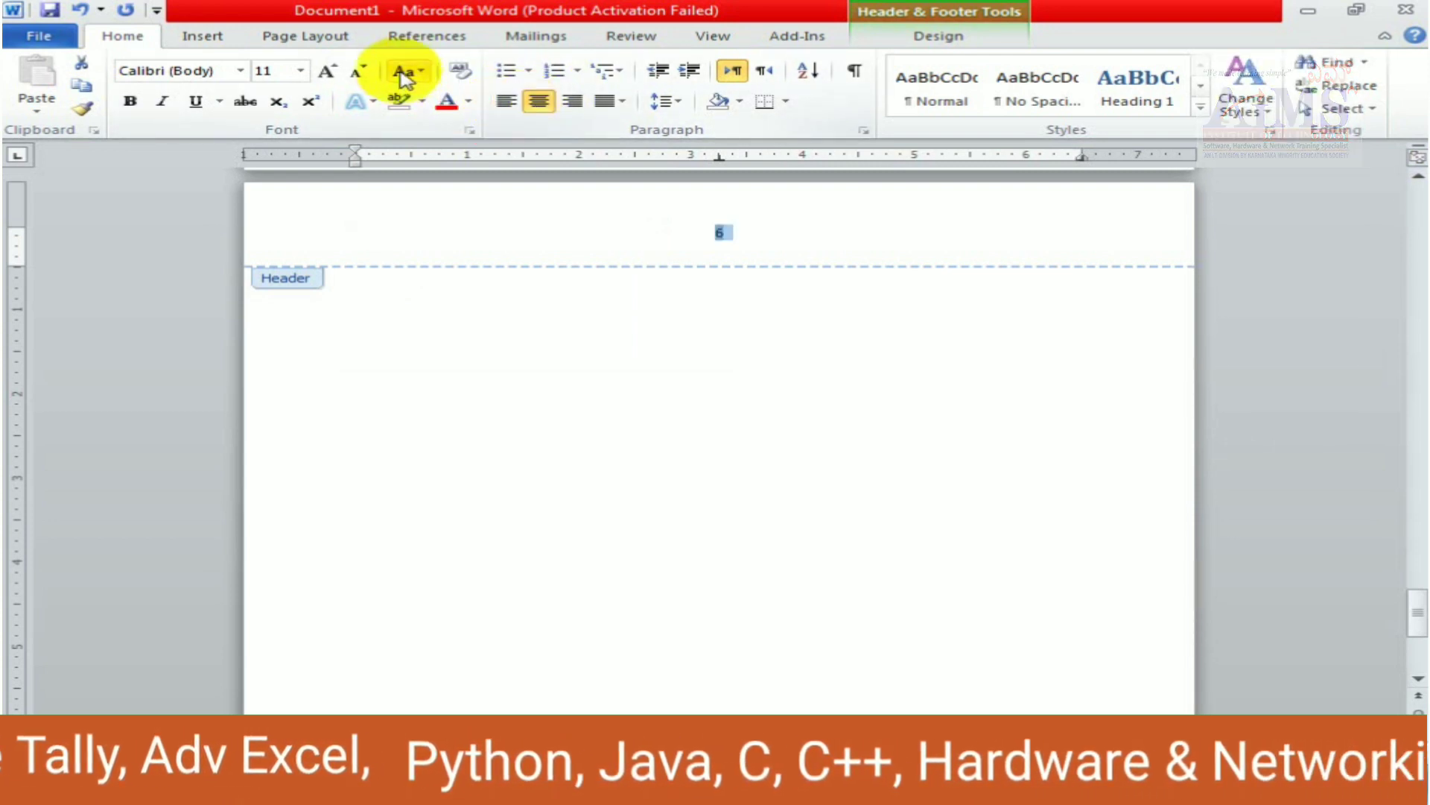
click(333, 69)
click(334, 70)
click(333, 69)
click(333, 69)
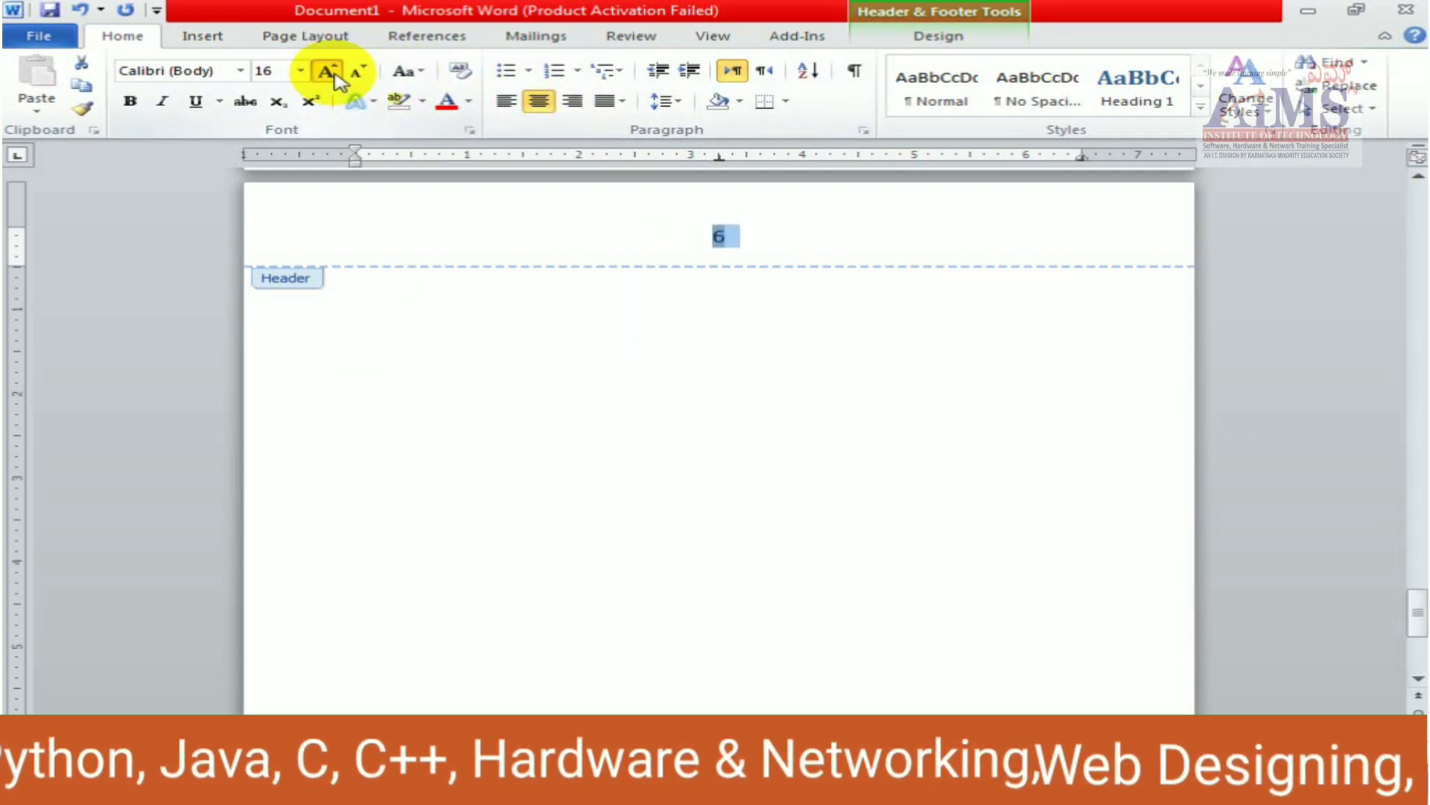
click(333, 69)
click(446, 101)
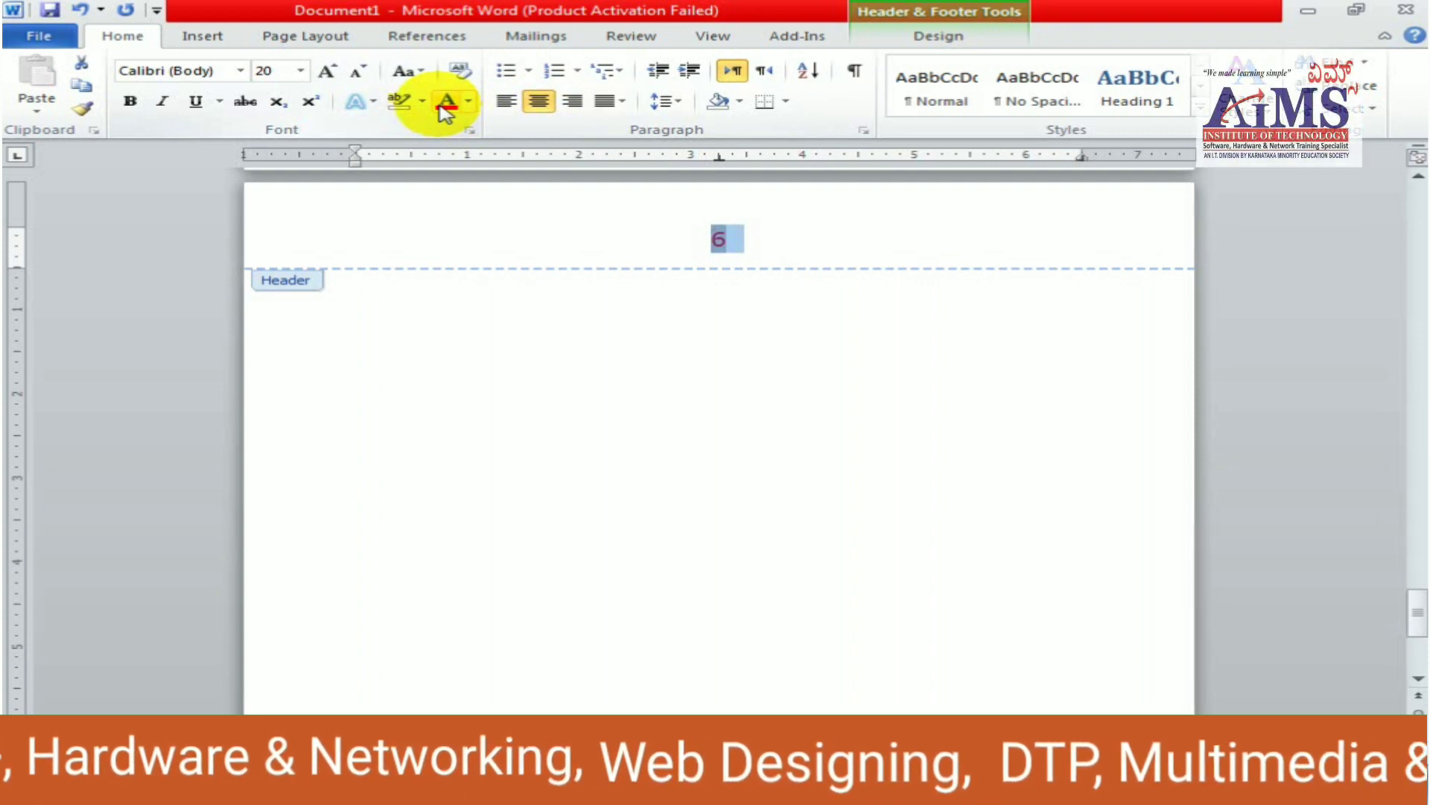
click(130, 102)
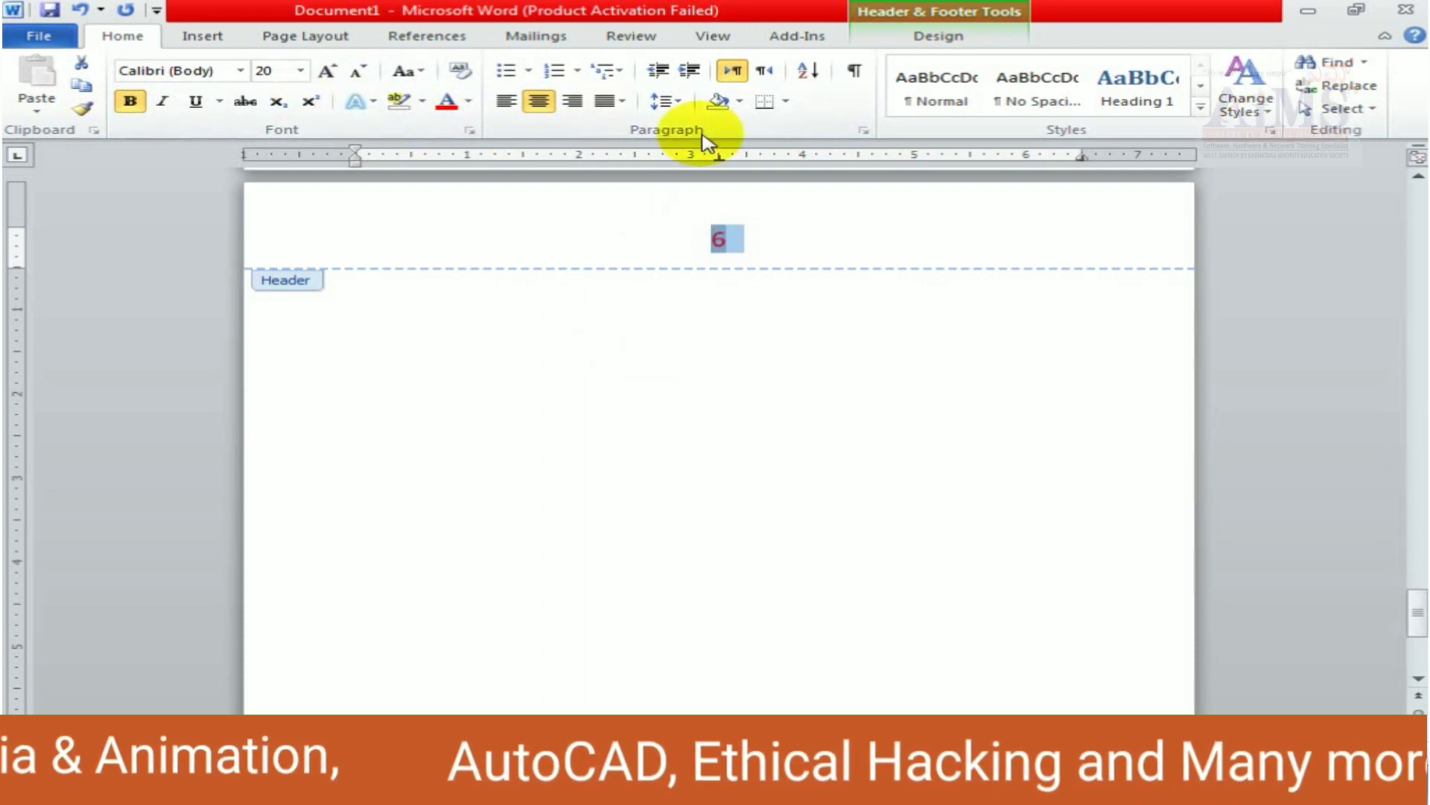
double_click(600, 405)
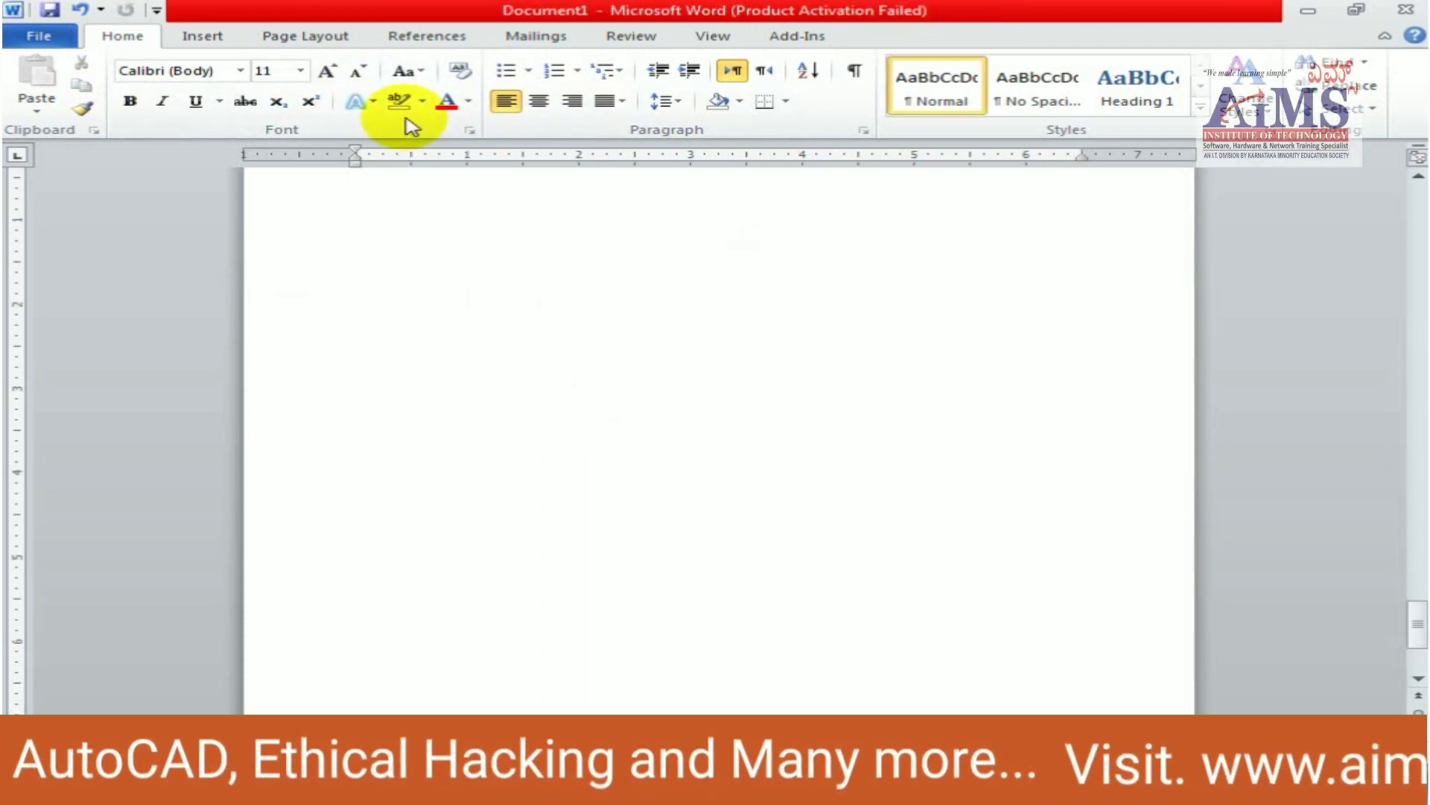
- Set the page number format to I, II, III, continuing from the previous section
click(200, 36)
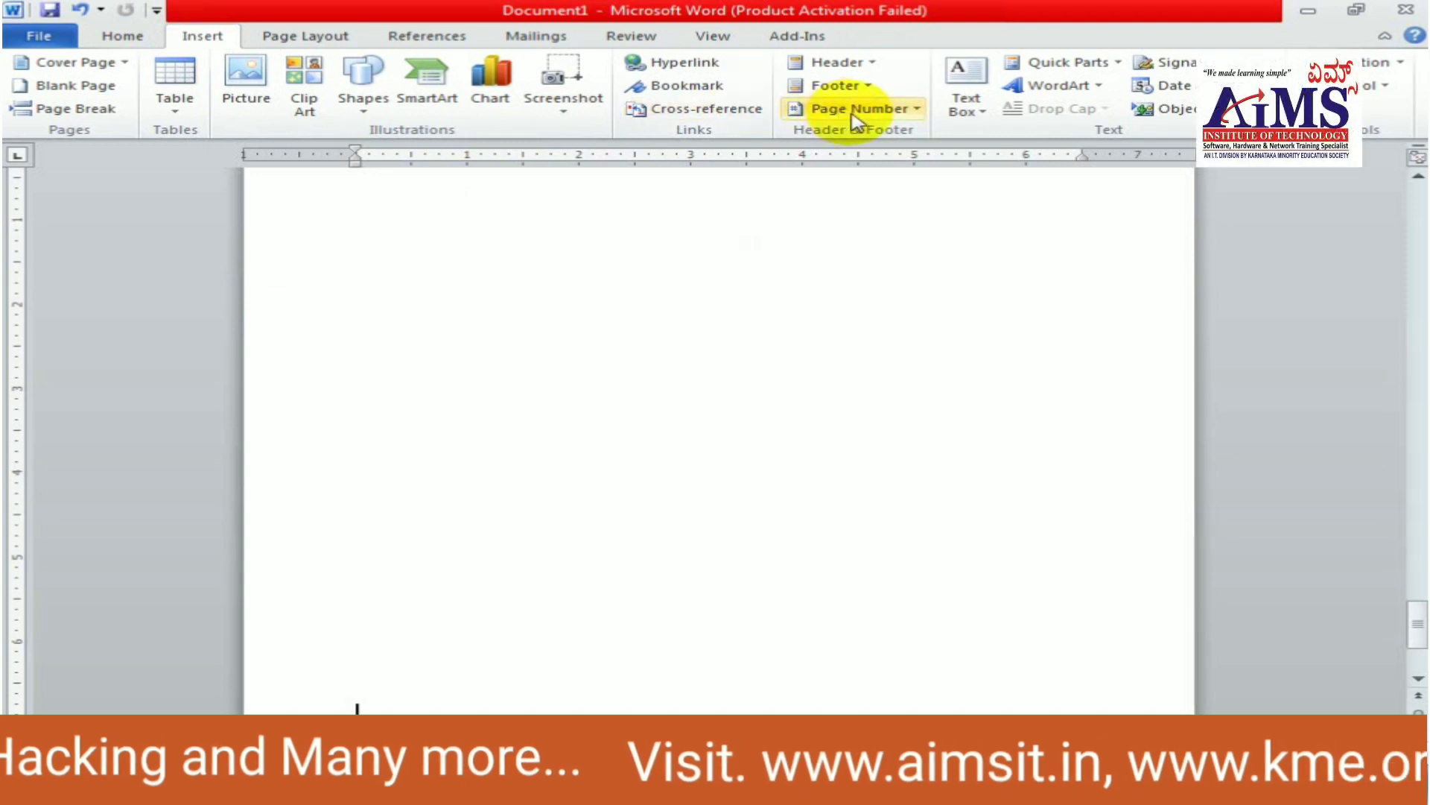
click(855, 112)
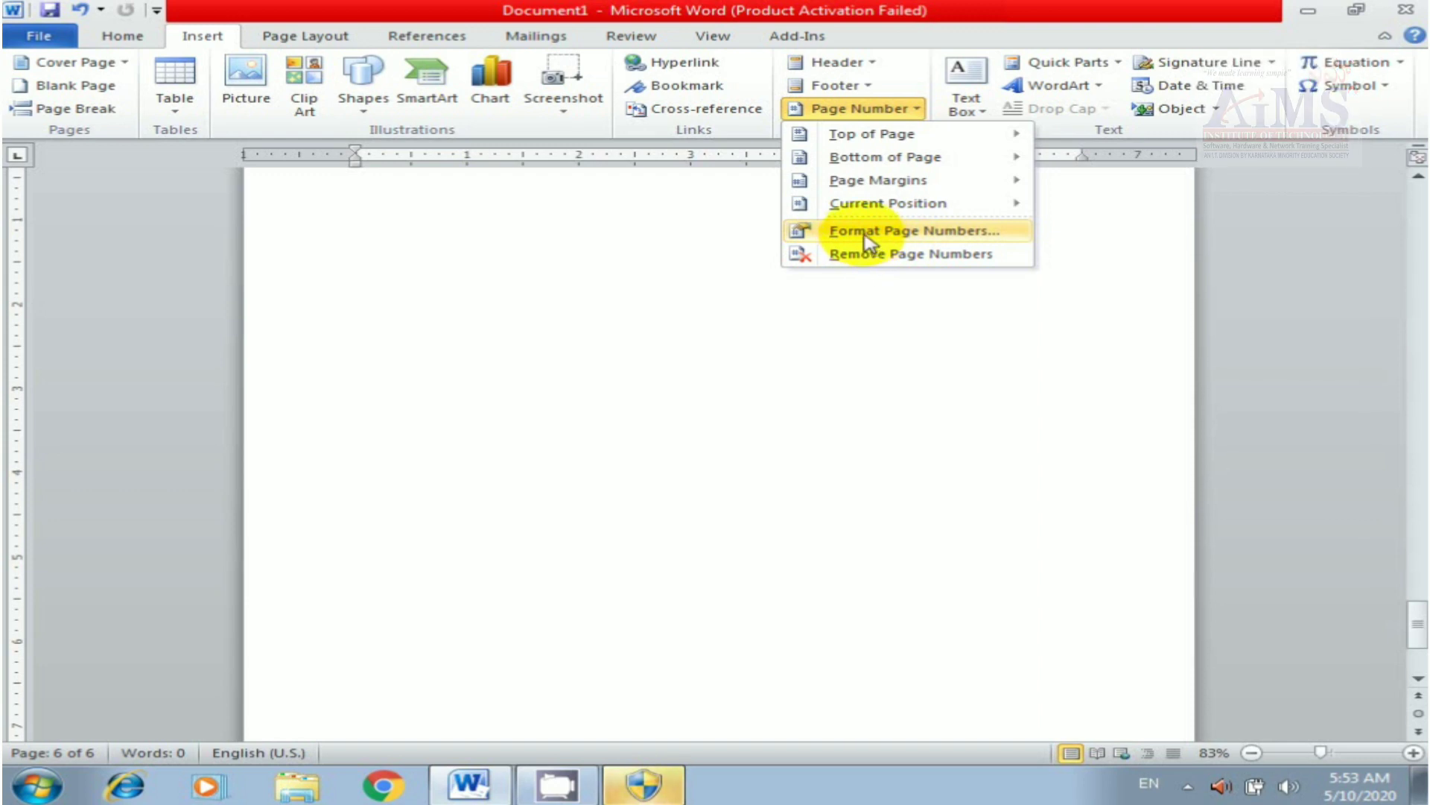
click(860, 231)
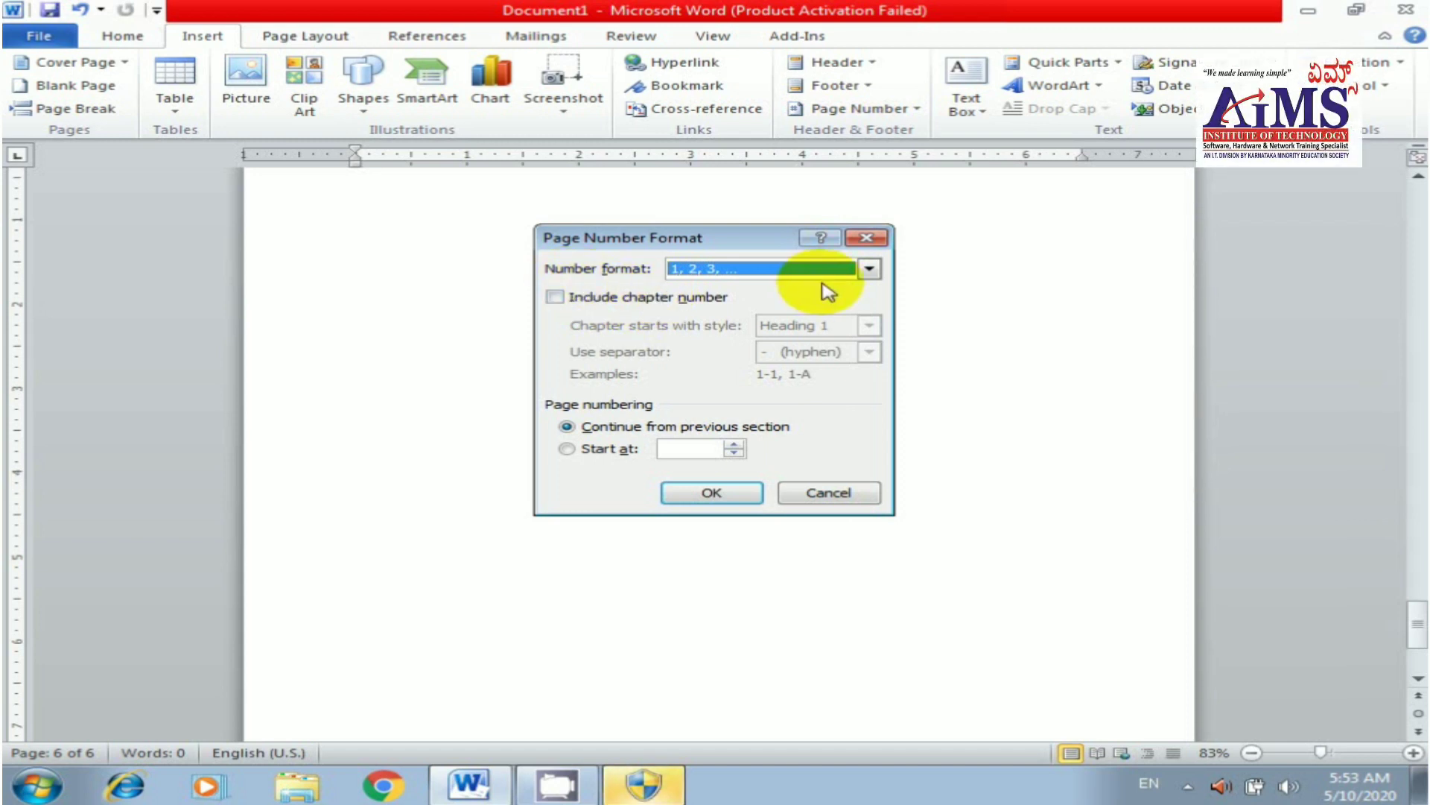
click(869, 270)
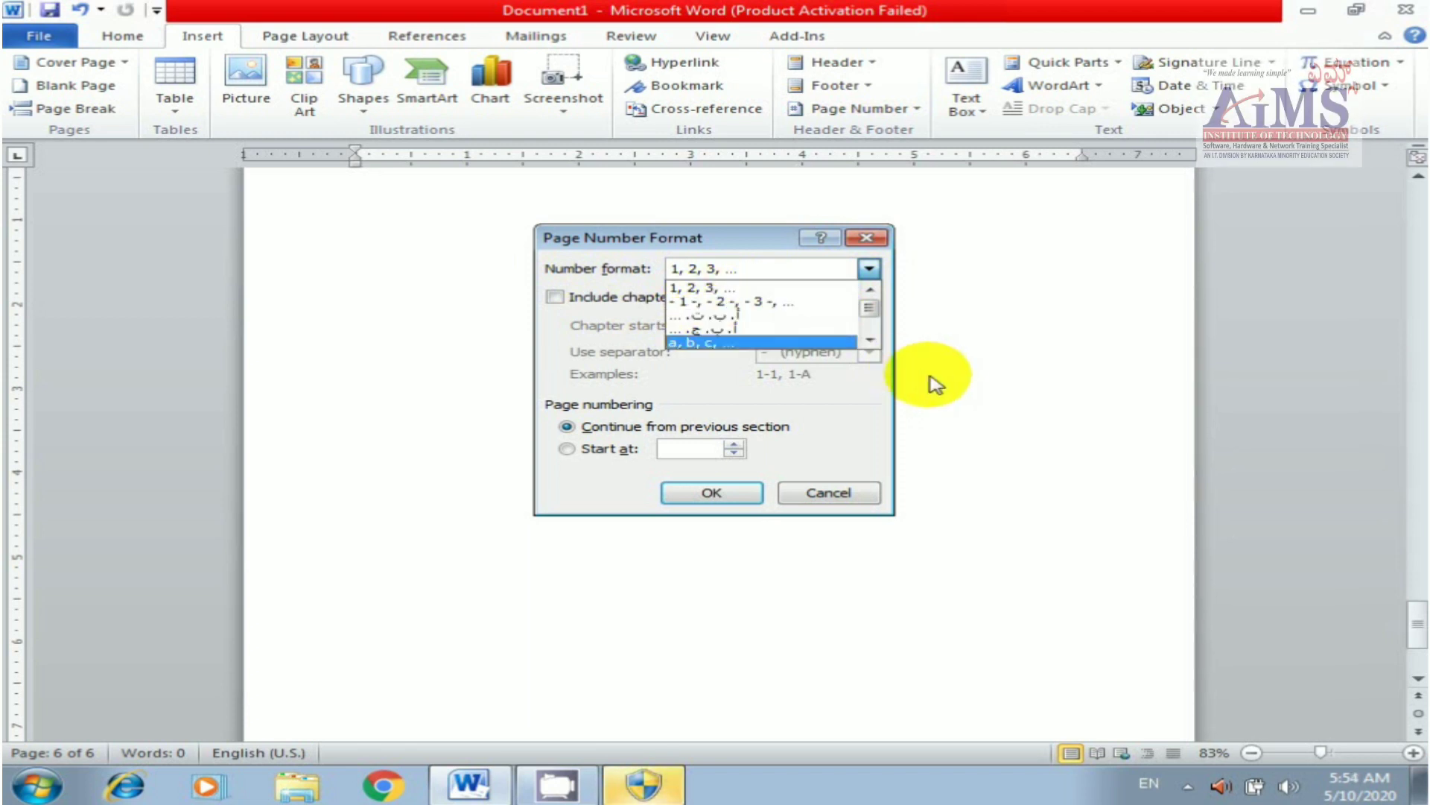
click(870, 339)
click(870, 341)
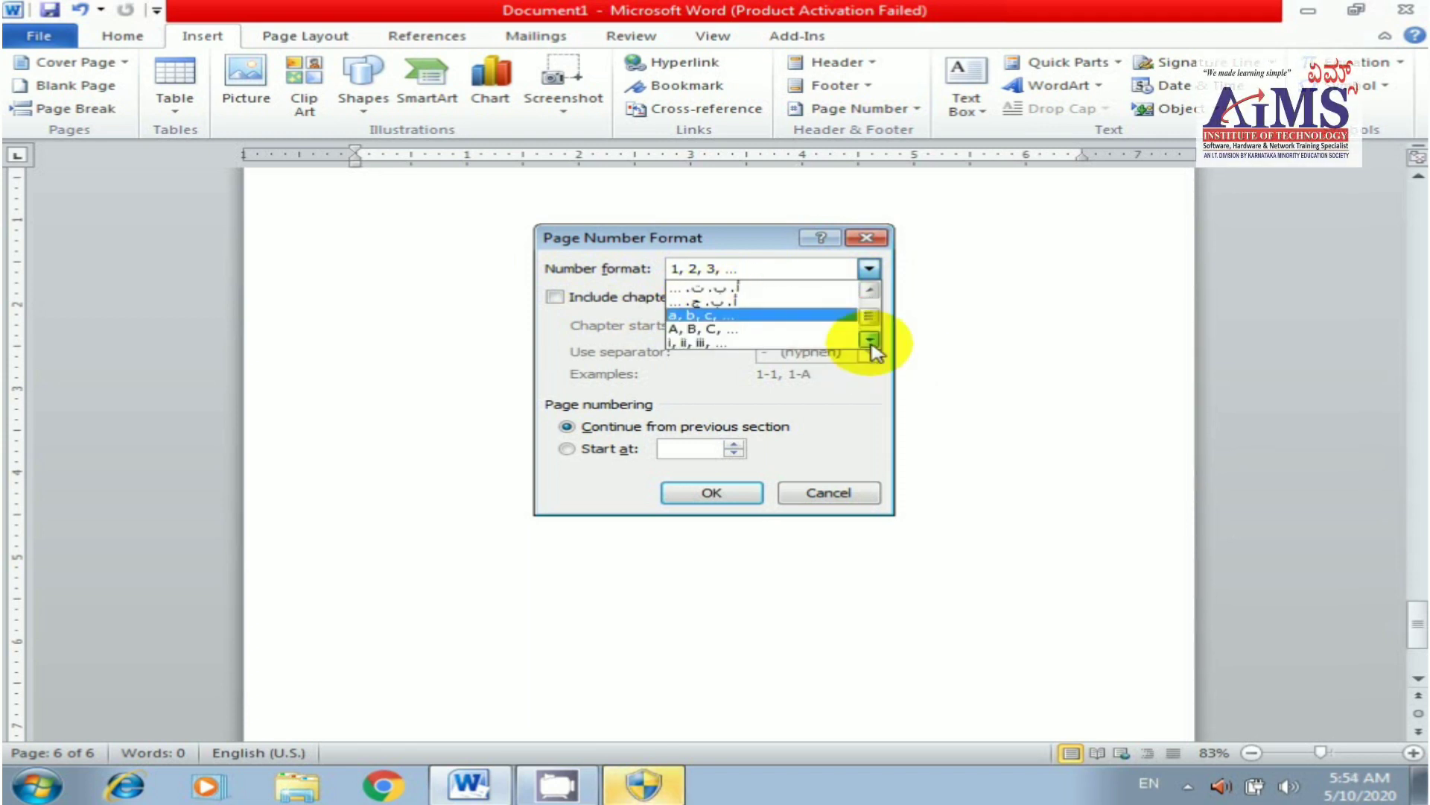
click(870, 340)
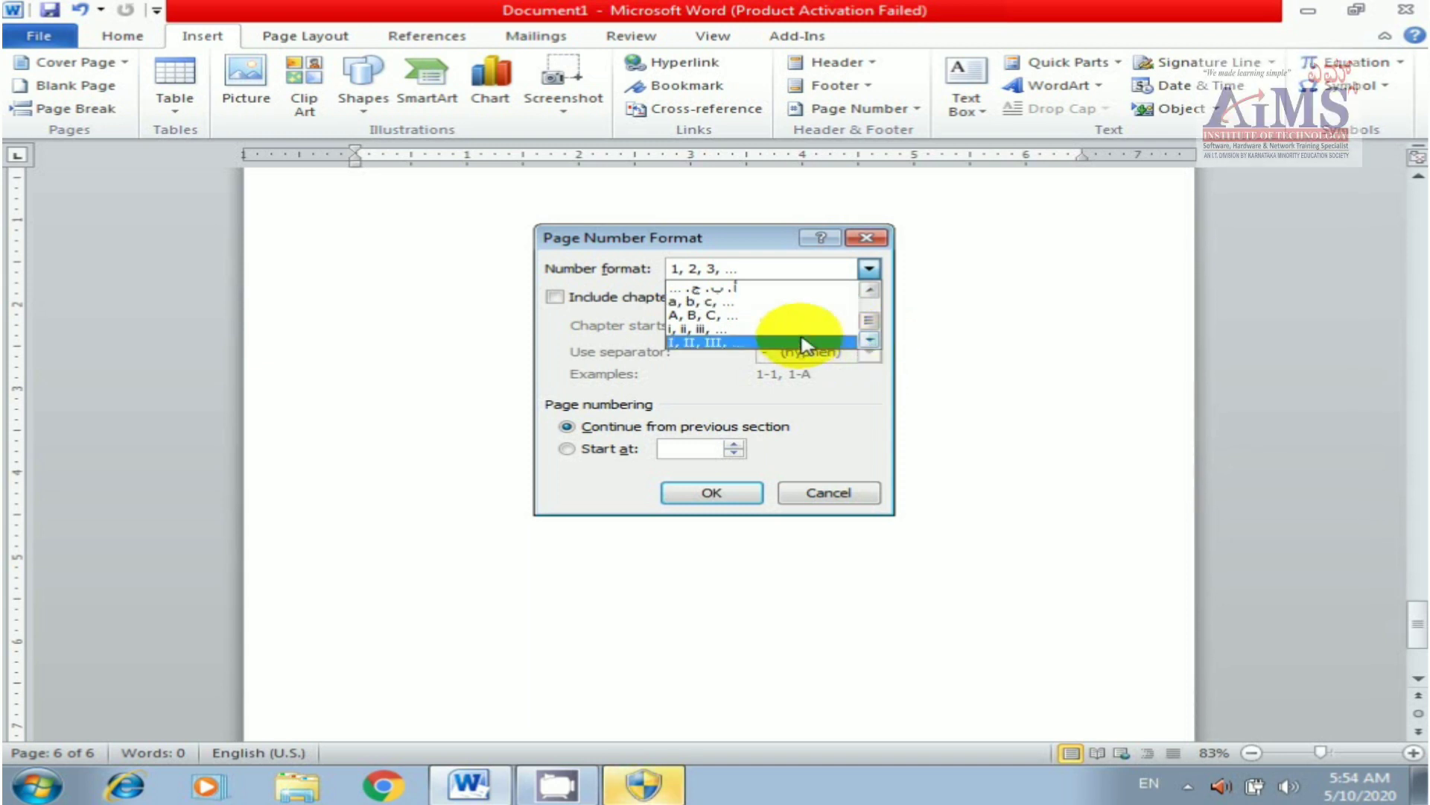
click(775, 344)
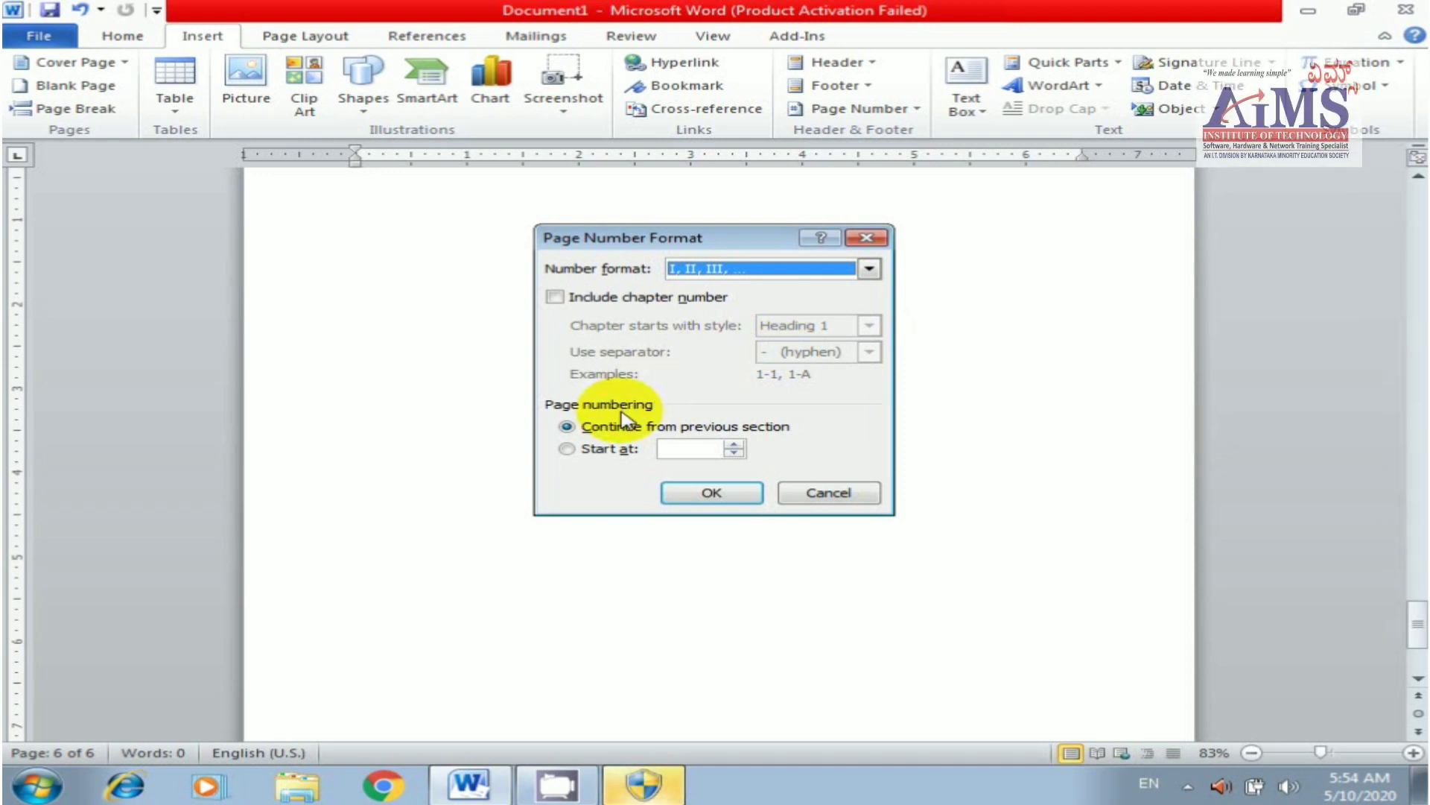
click(567, 449)
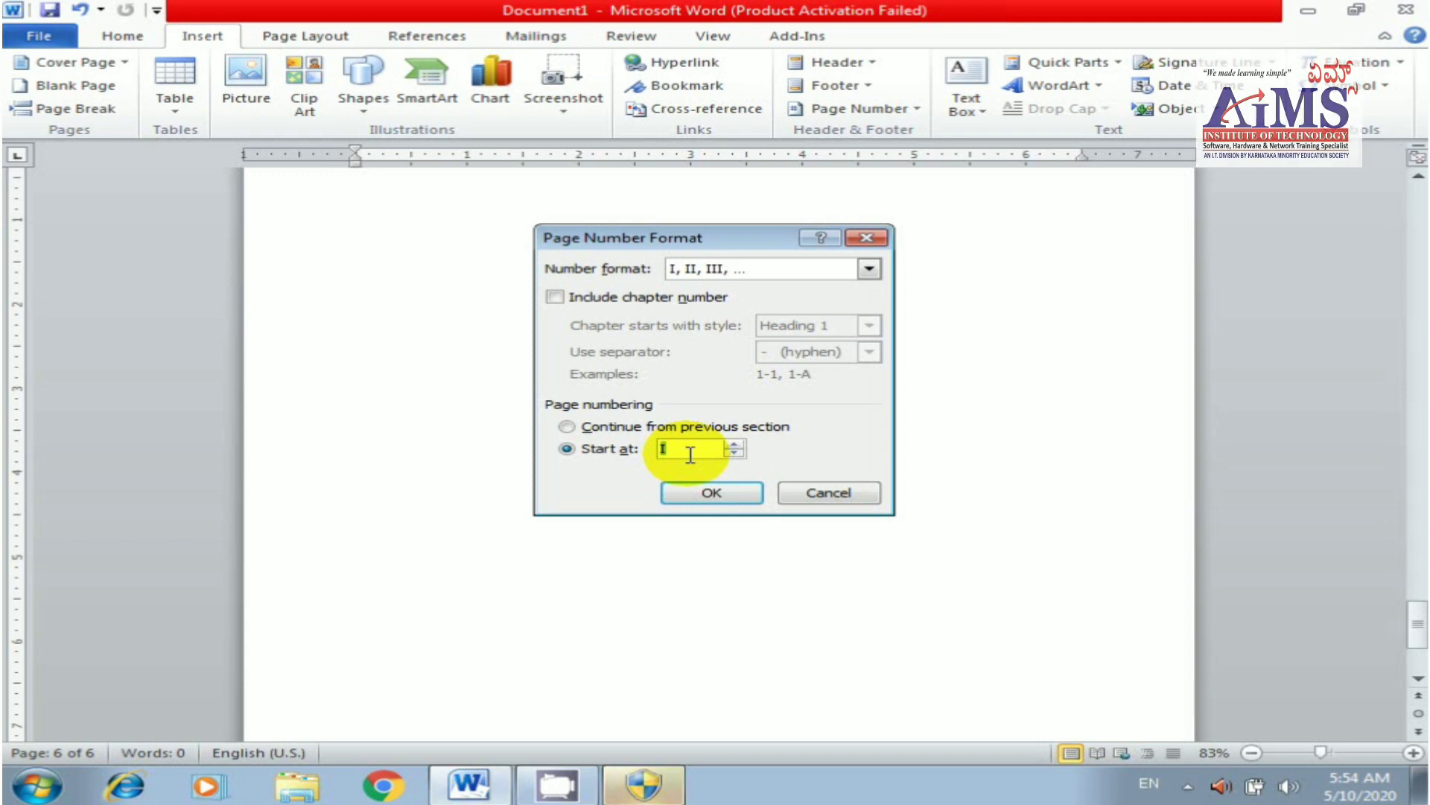
click(568, 428)
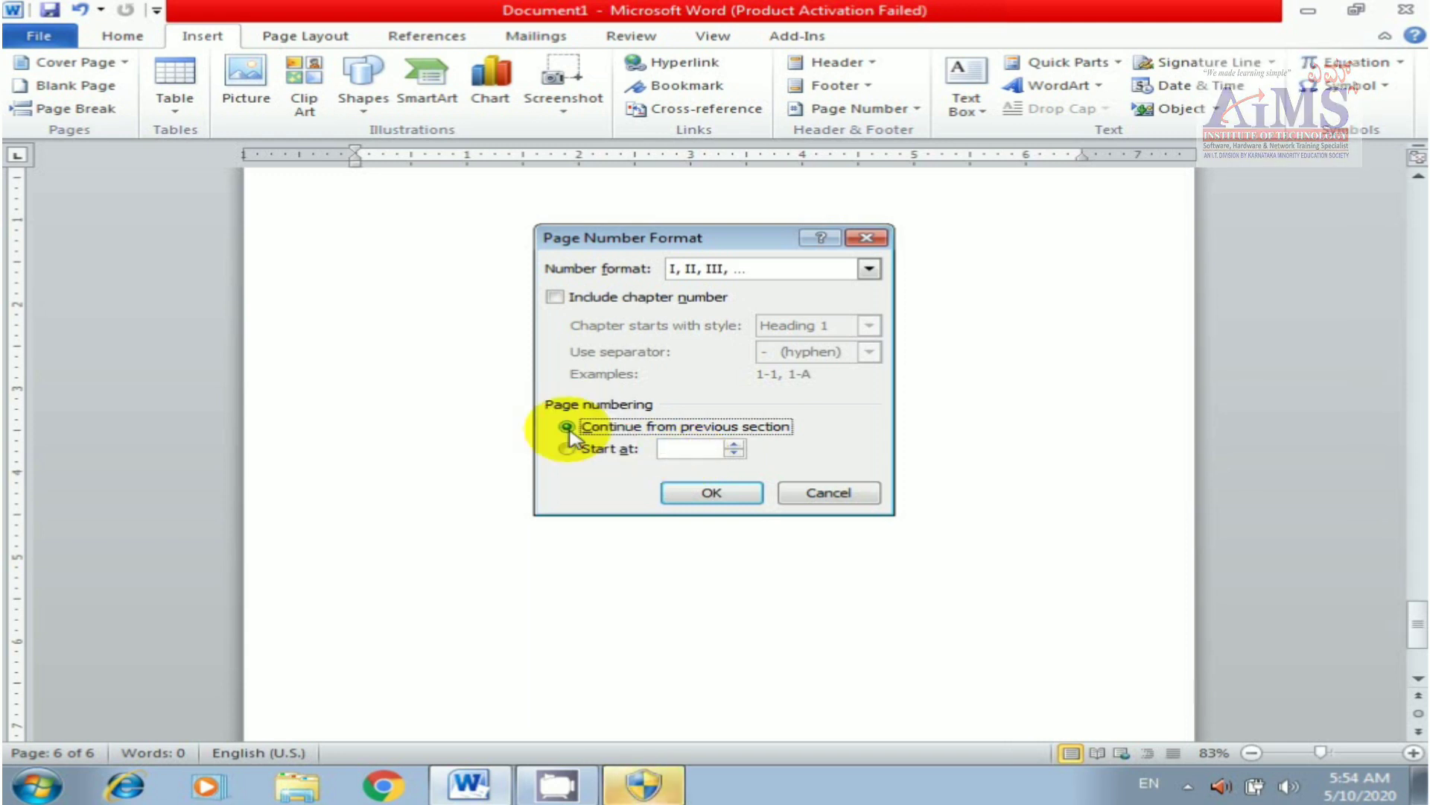
click(704, 495)
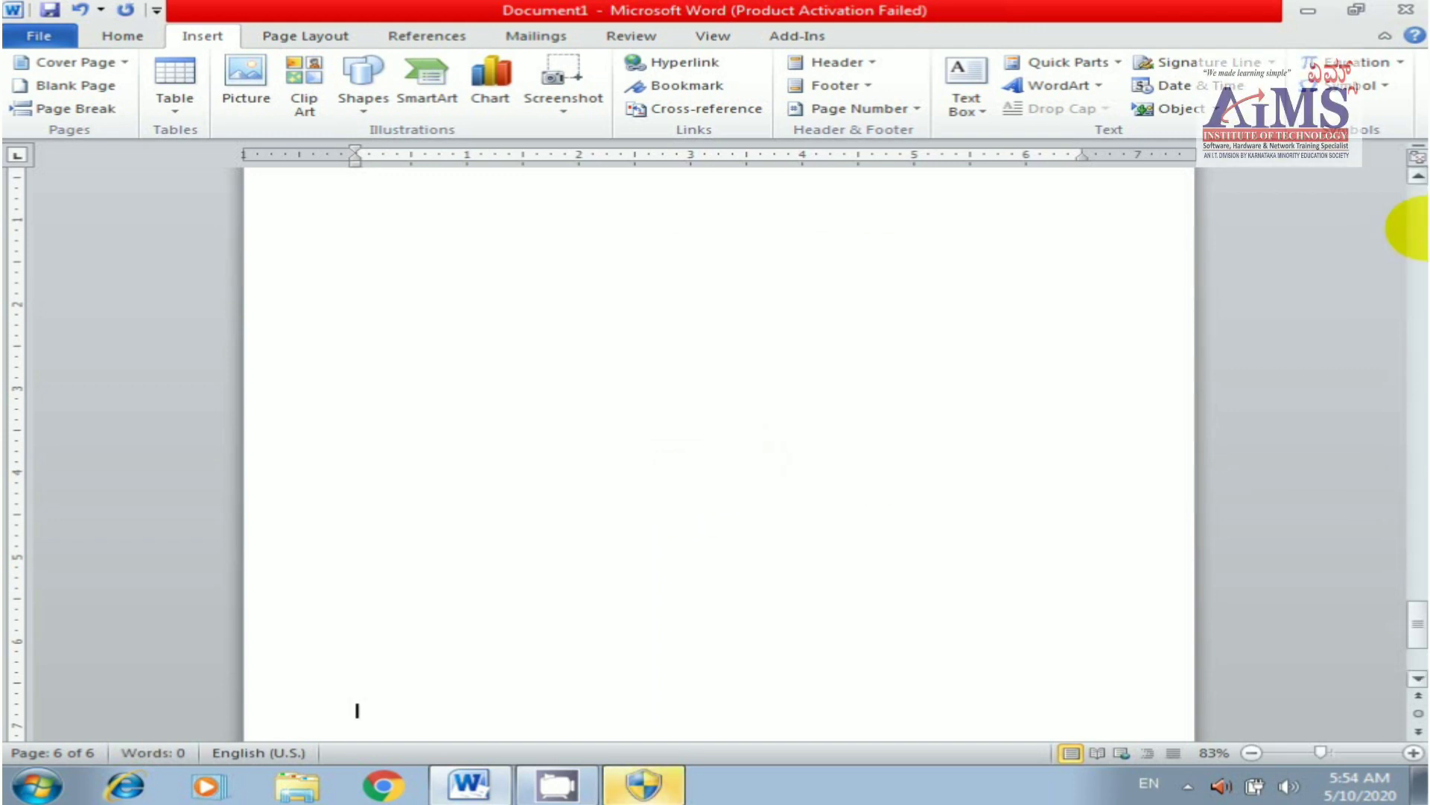
- Scroll up until page IV and its red Roman numeral page number are visible
click(1420, 629)
drag(1419, 630, 1419, 544)
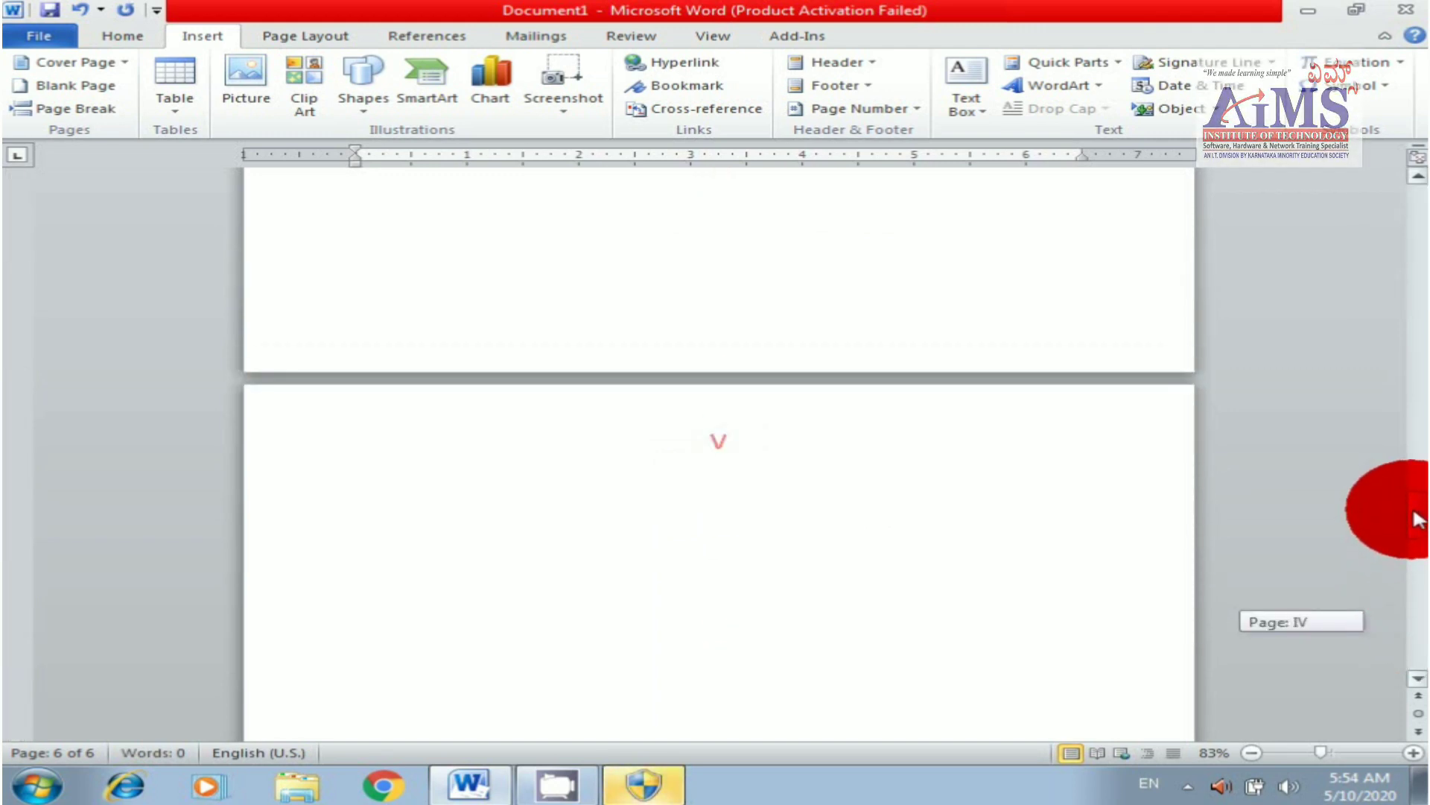
drag(1419, 544, 1401, 447)
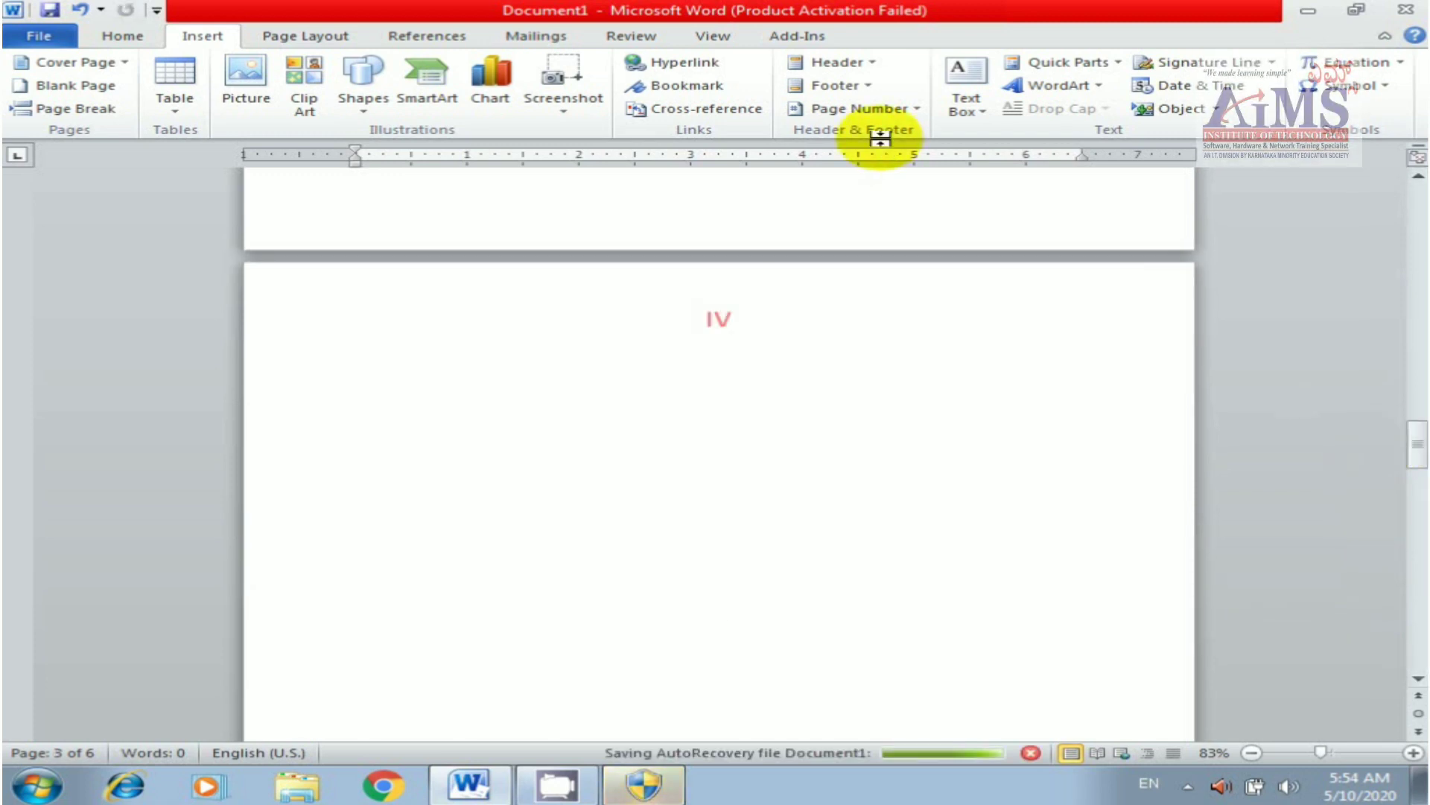
- Change the page number format from Roman numerals back to 1, 2, 3
click(868, 112)
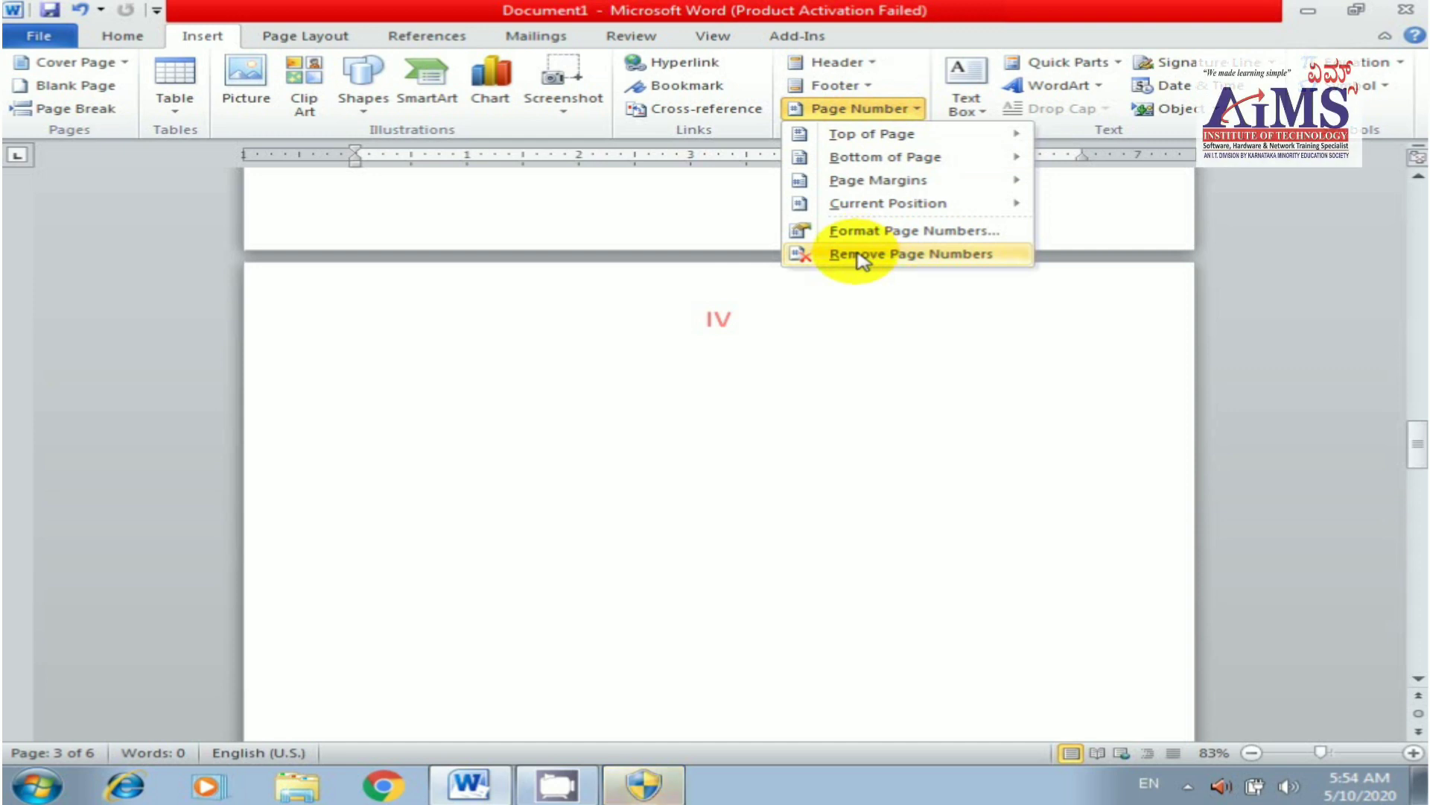
click(847, 231)
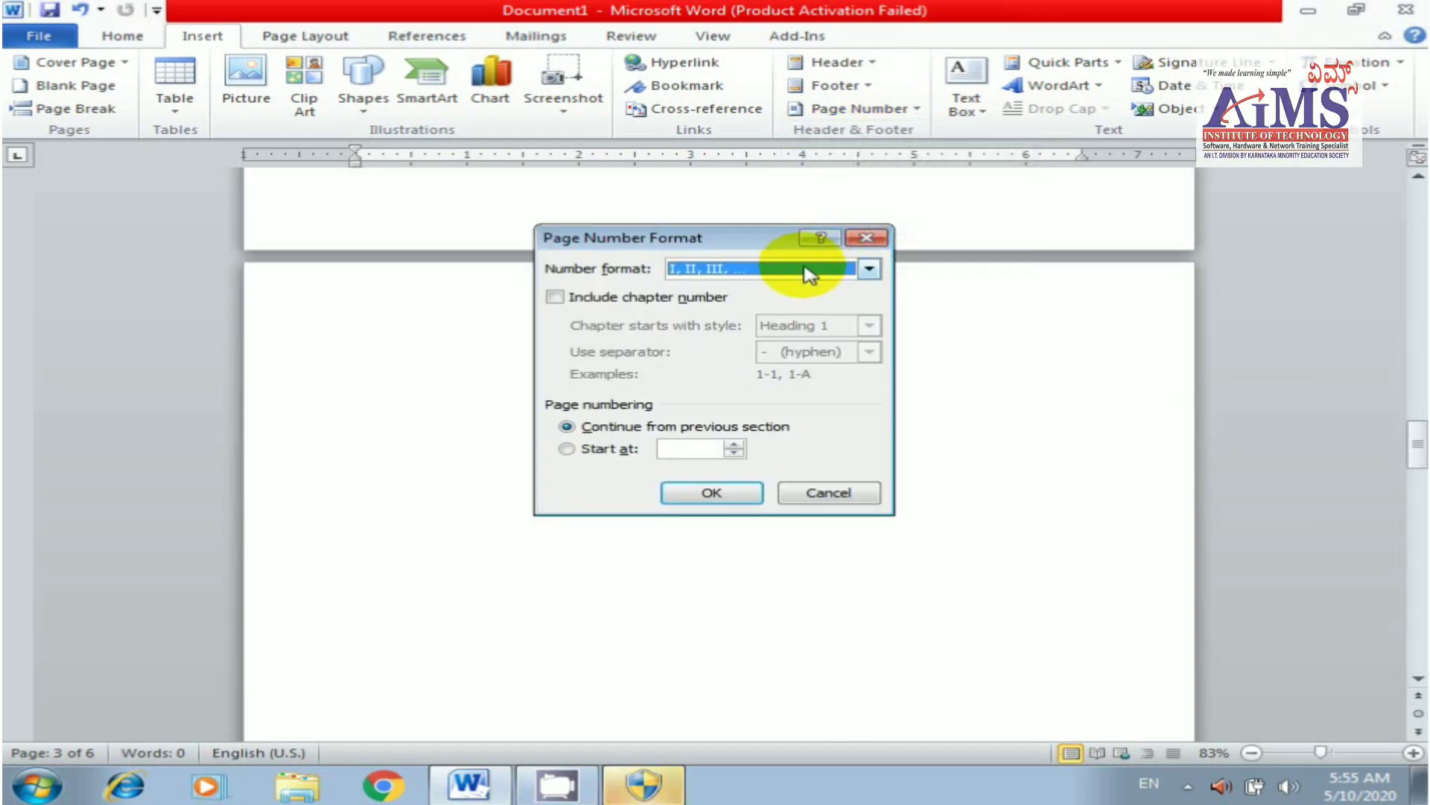
click(868, 268)
click(869, 289)
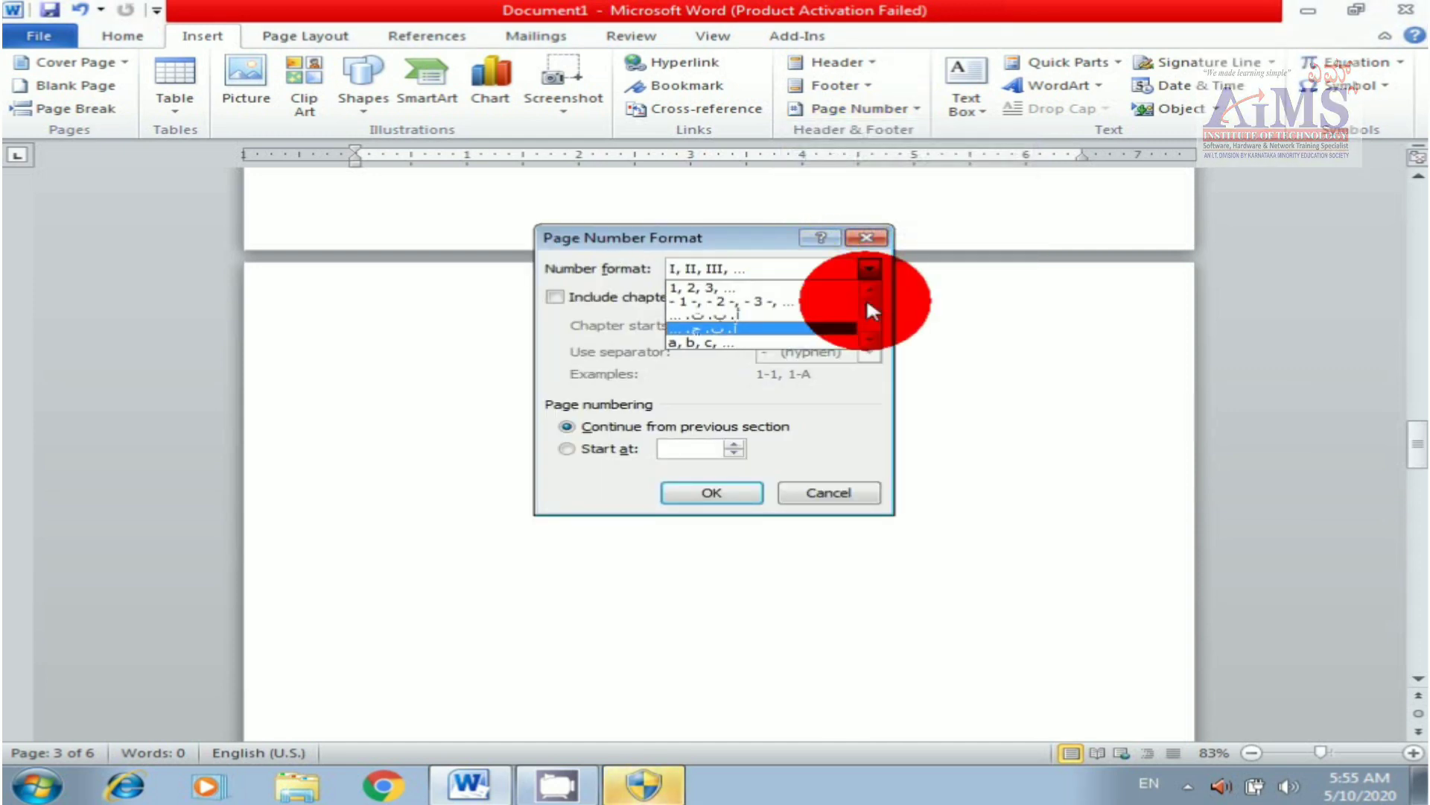
click(744, 291)
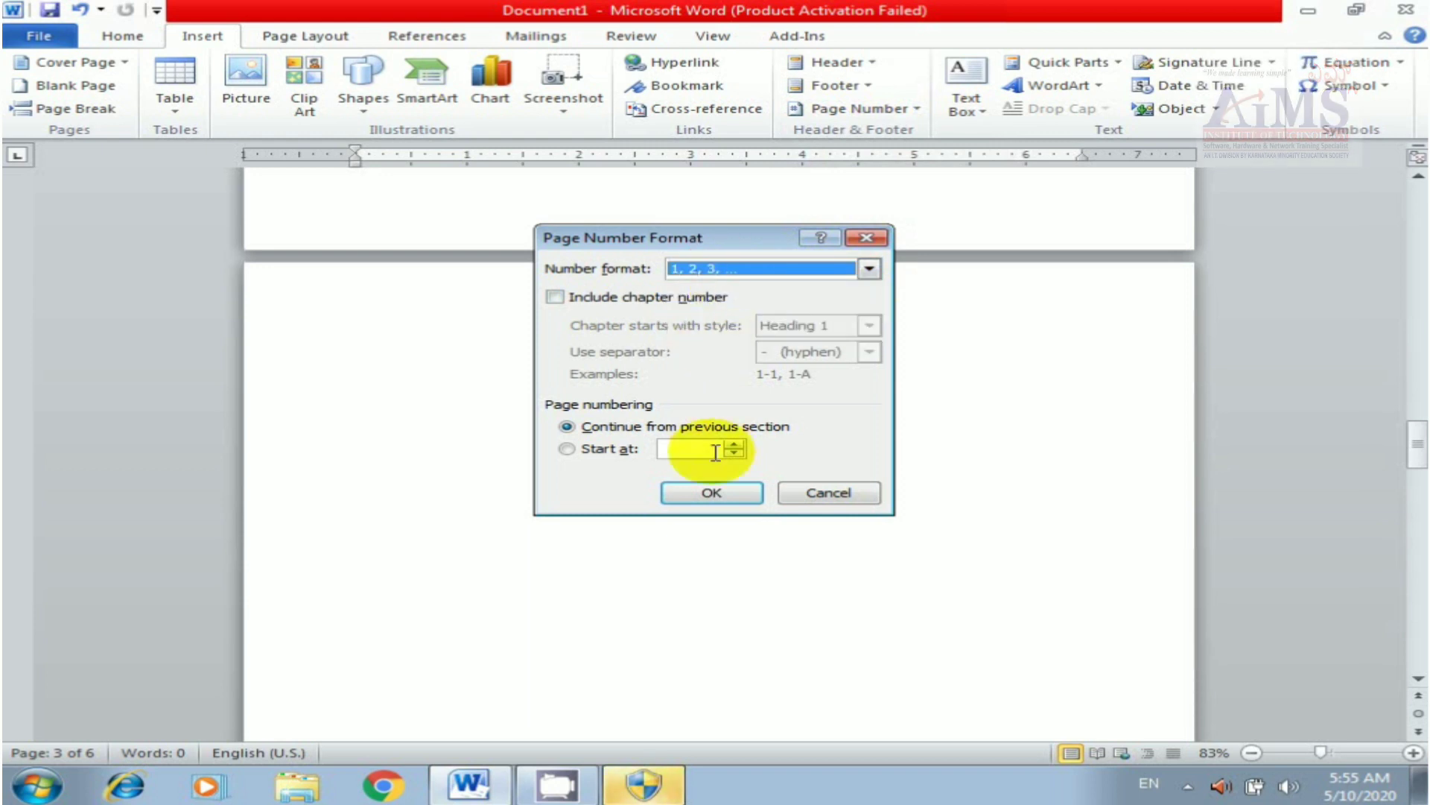
click(714, 495)
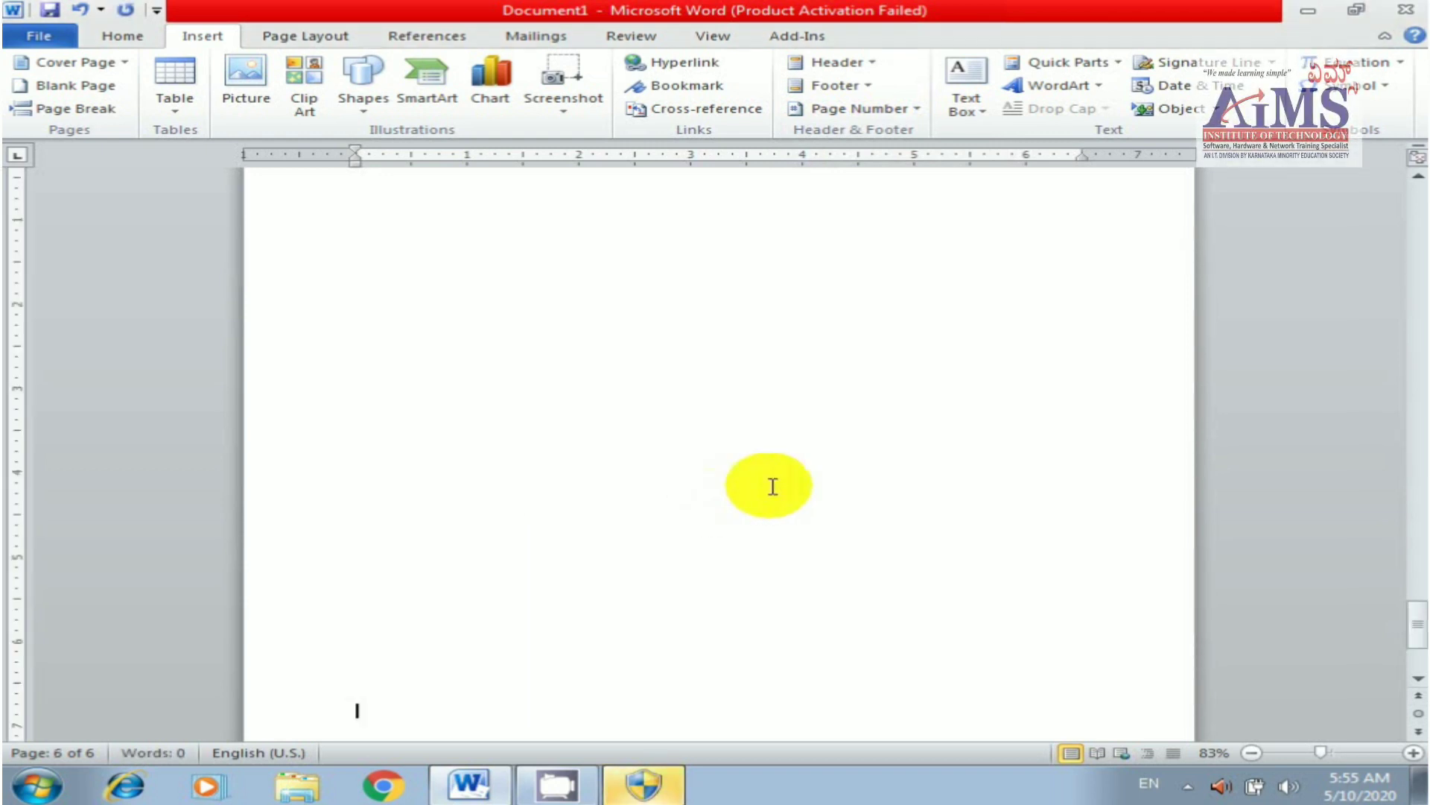
mouse_move(1417, 443)
mouse_down()
mouse_move(1418, 624)
mouse_move(1417, 534)
mouse_up()
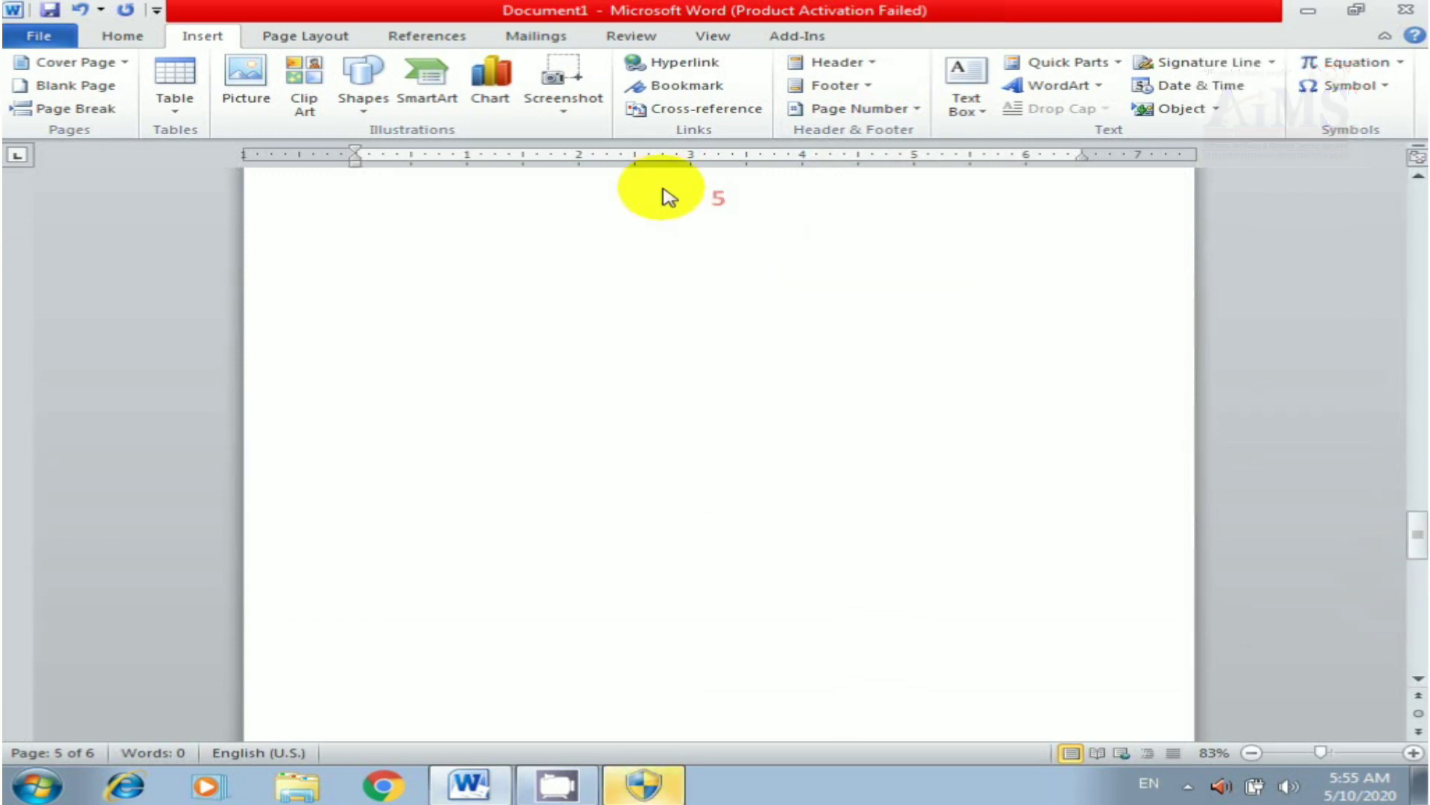
- Remove the page numbers, undo the removal, then open page 6's header for editing
click(911, 110)
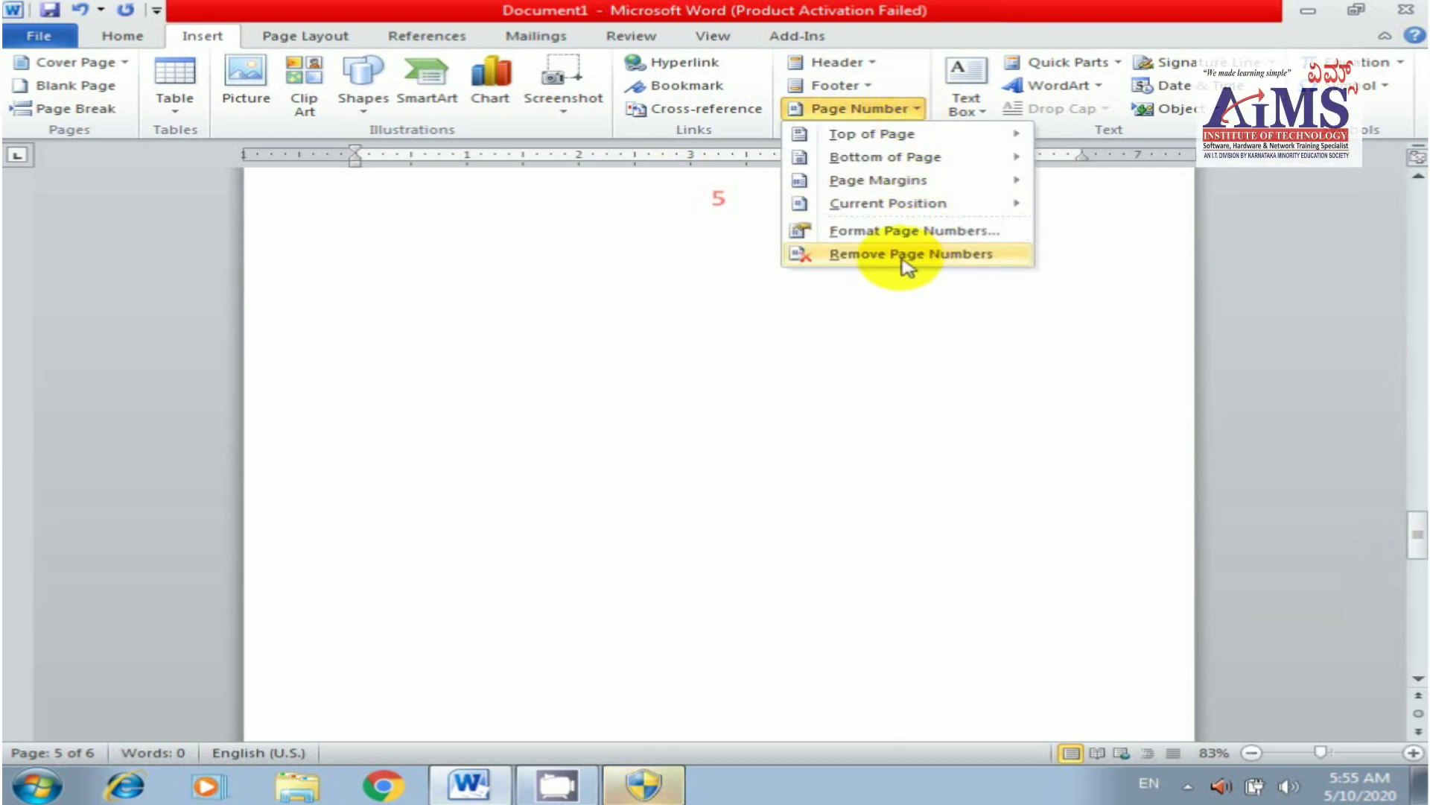
click(807, 254)
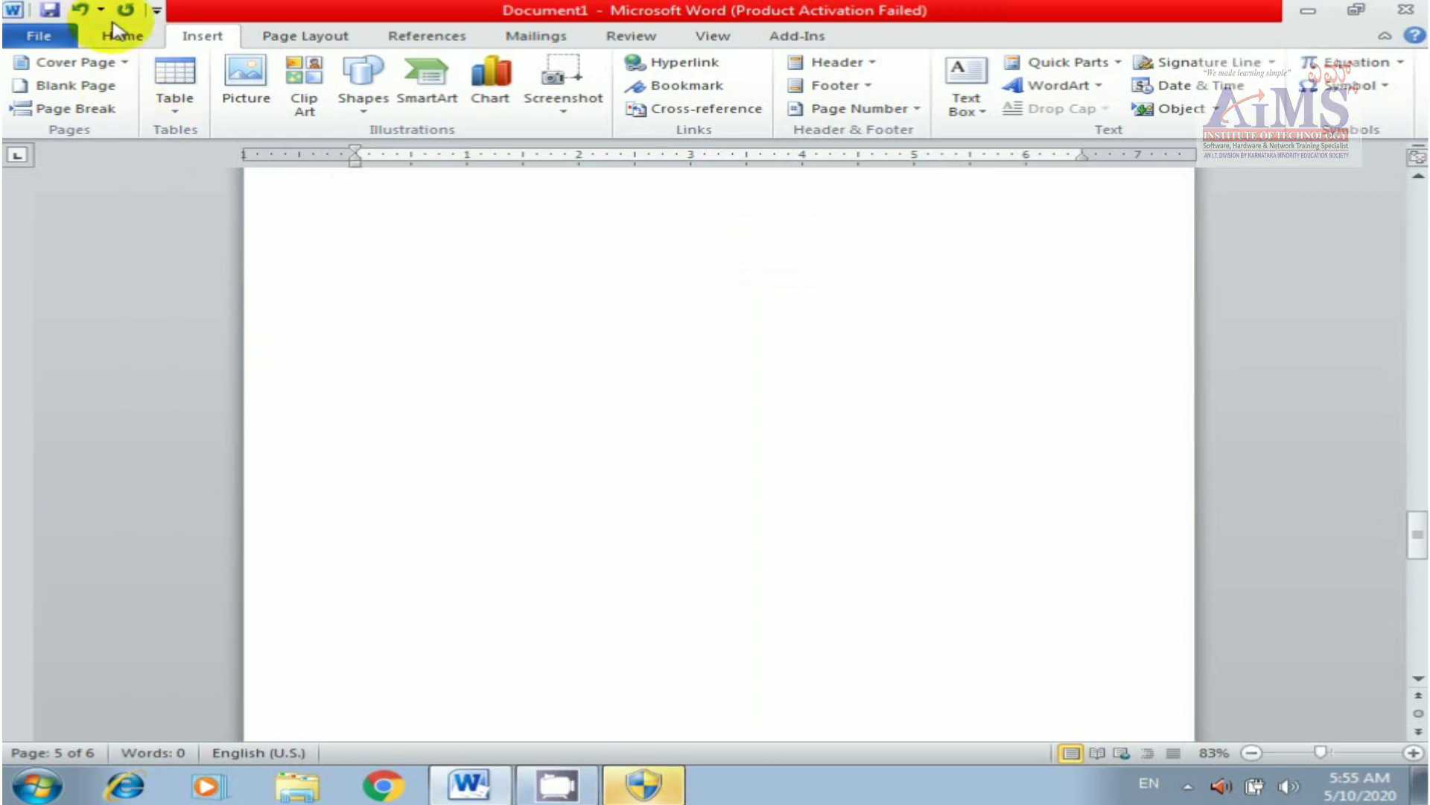
click(81, 12)
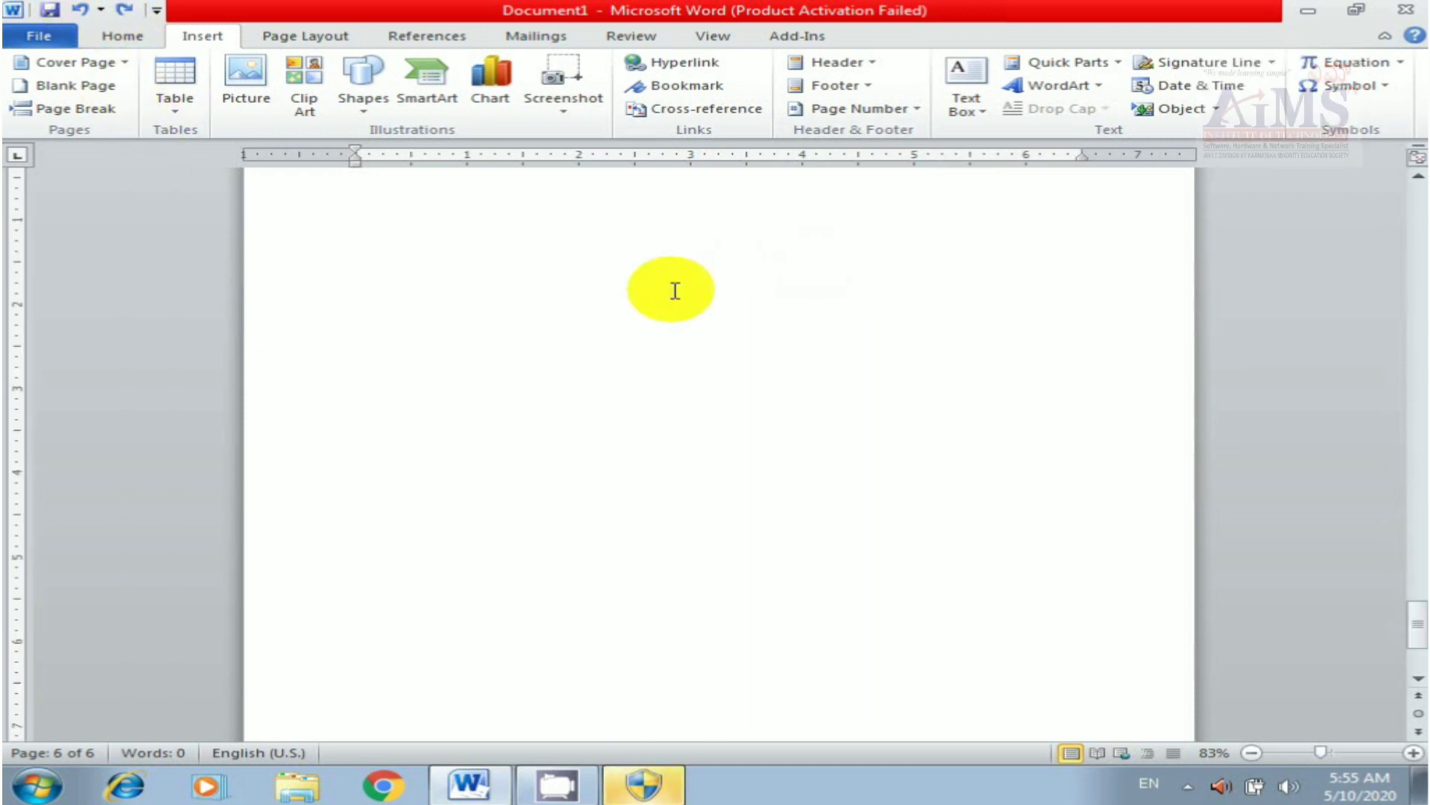
drag(1417, 622, 1418, 596)
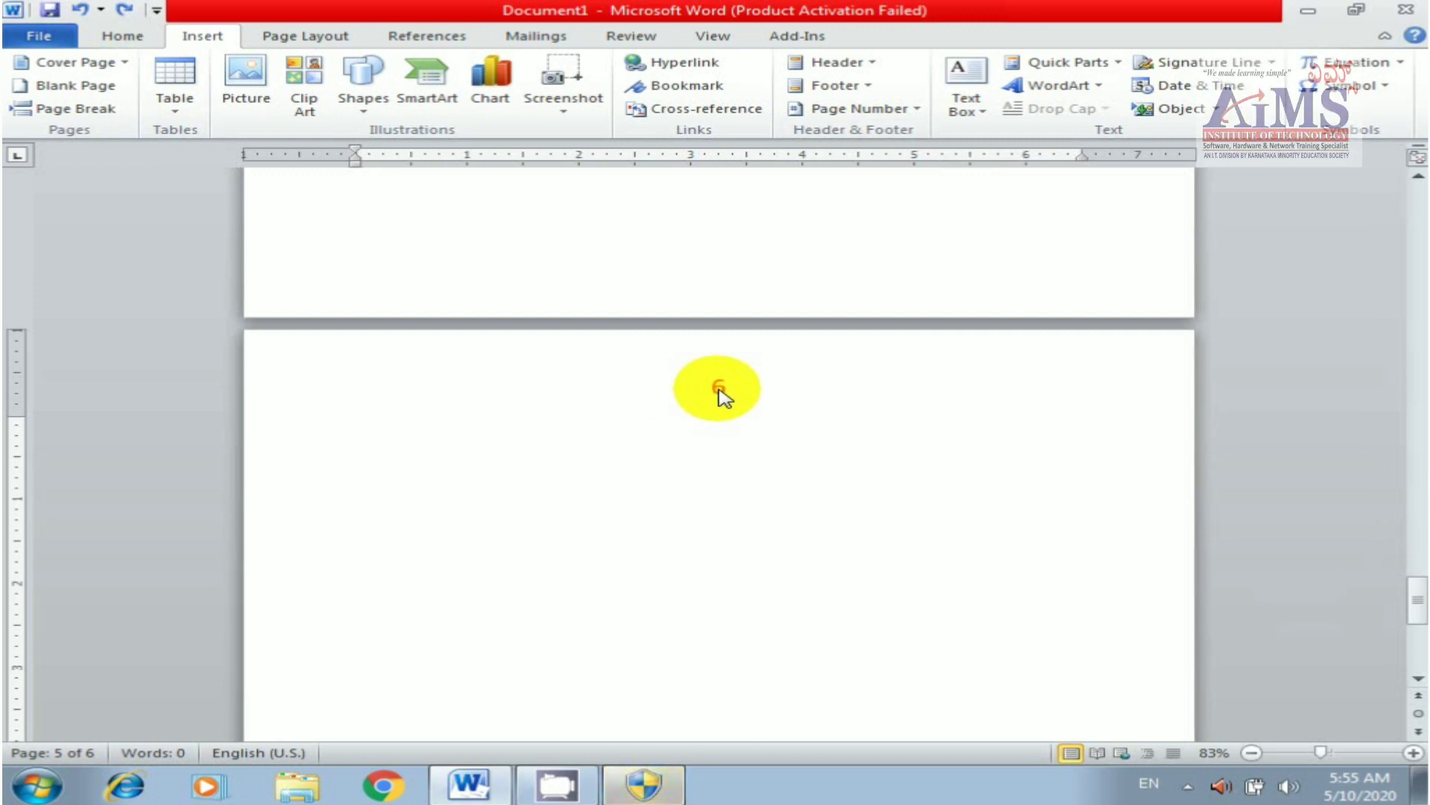
double_click(719, 388)
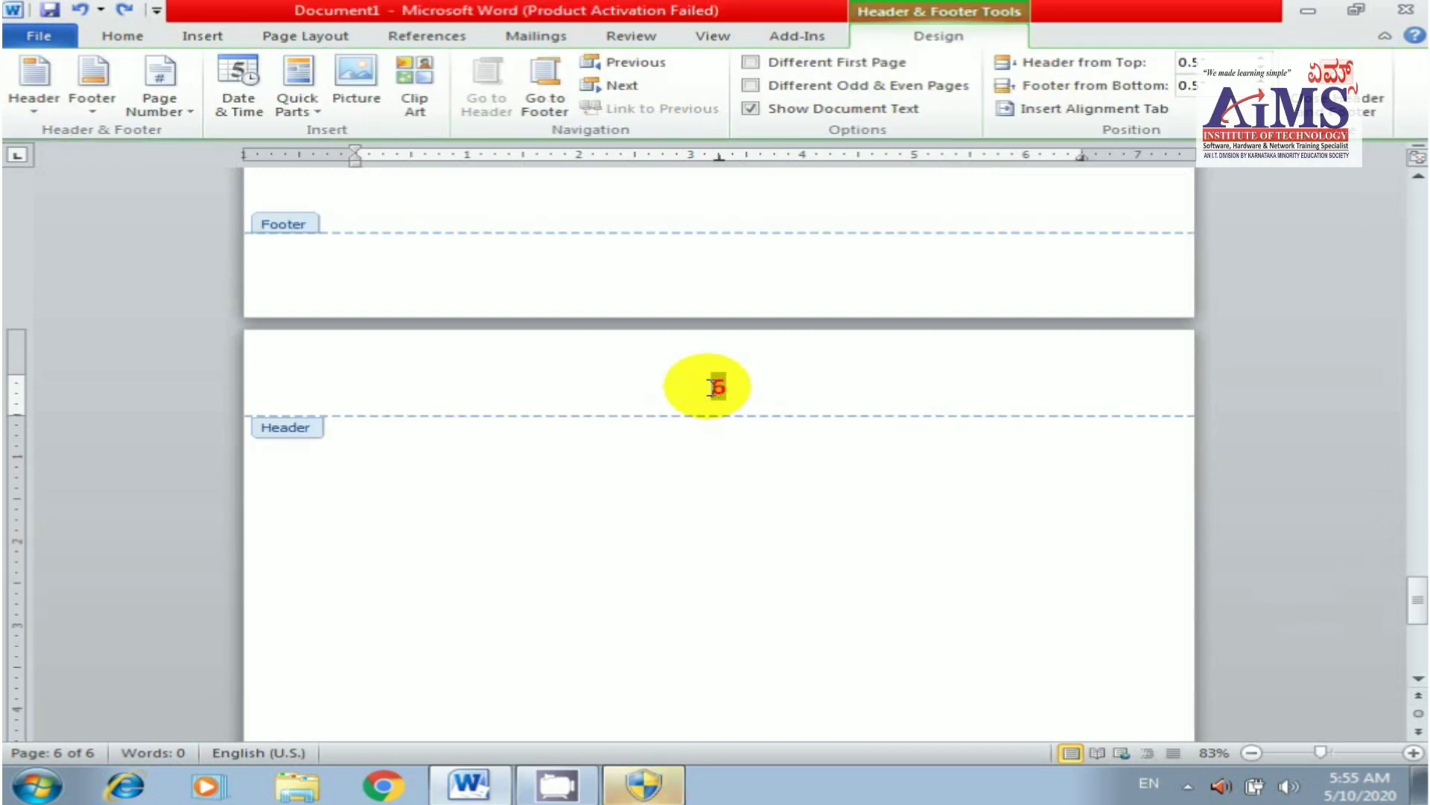
- Select header page number 6, then exit header editing back to the page 6 body
drag(713, 388, 743, 388)
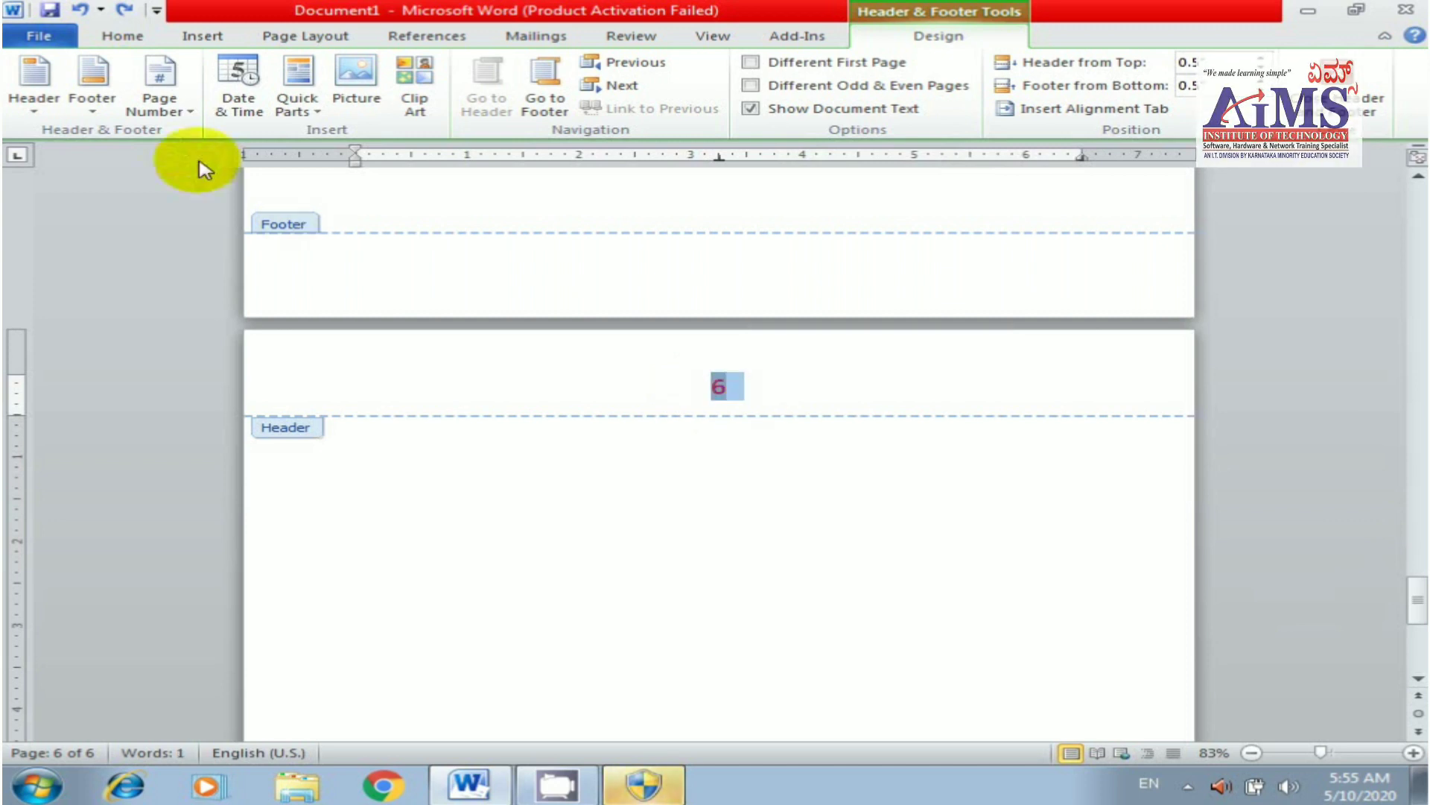
click(119, 38)
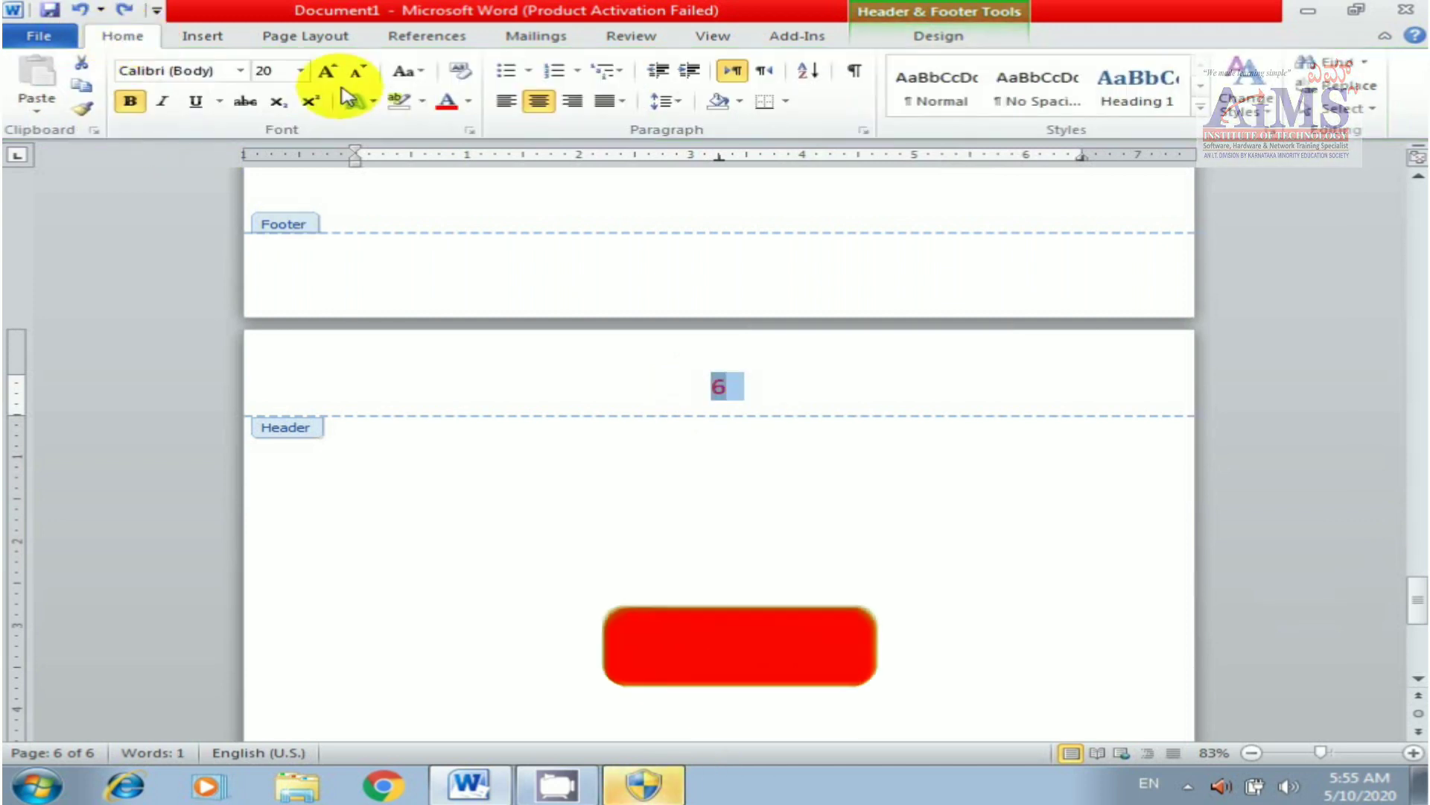
double_click(759, 510)
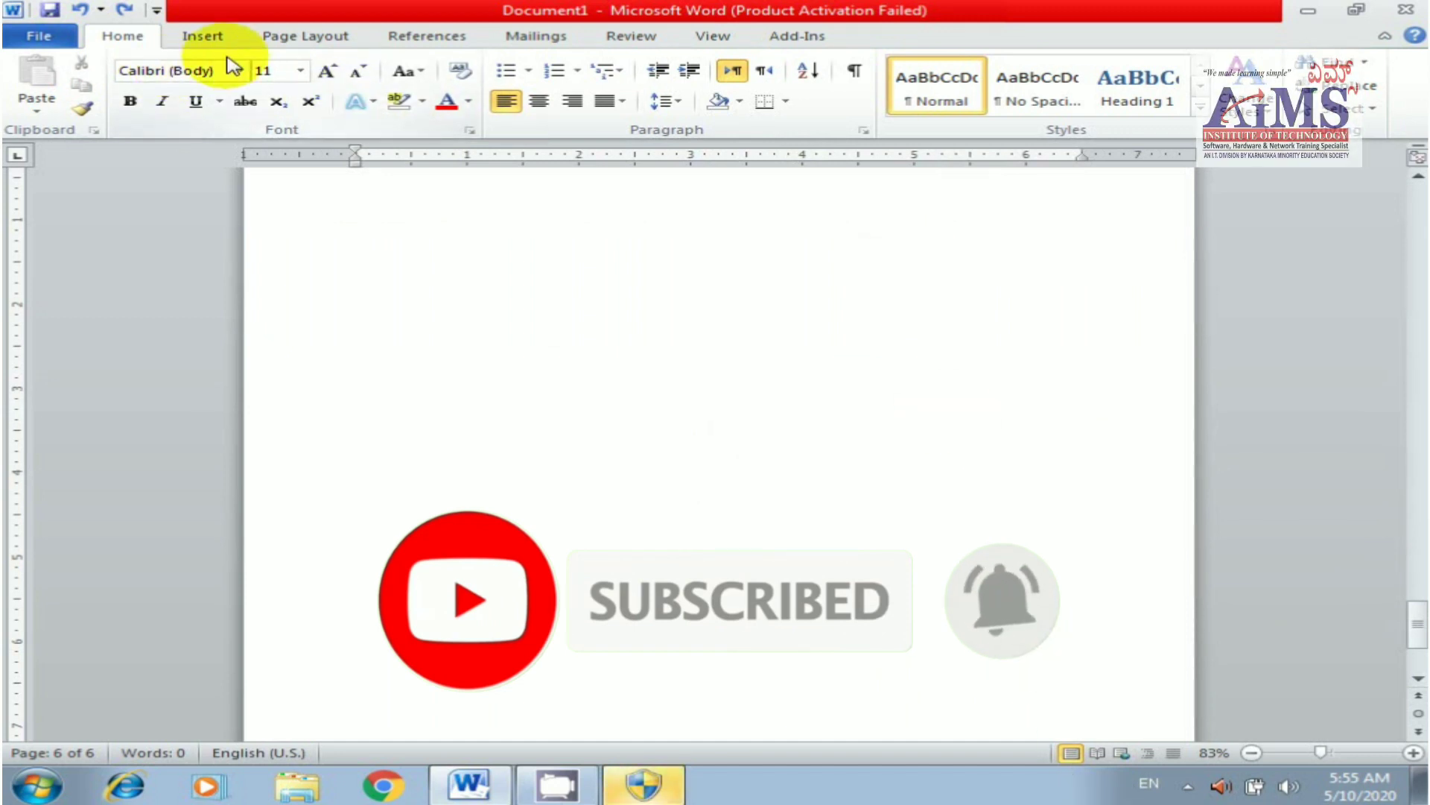
click(203, 38)
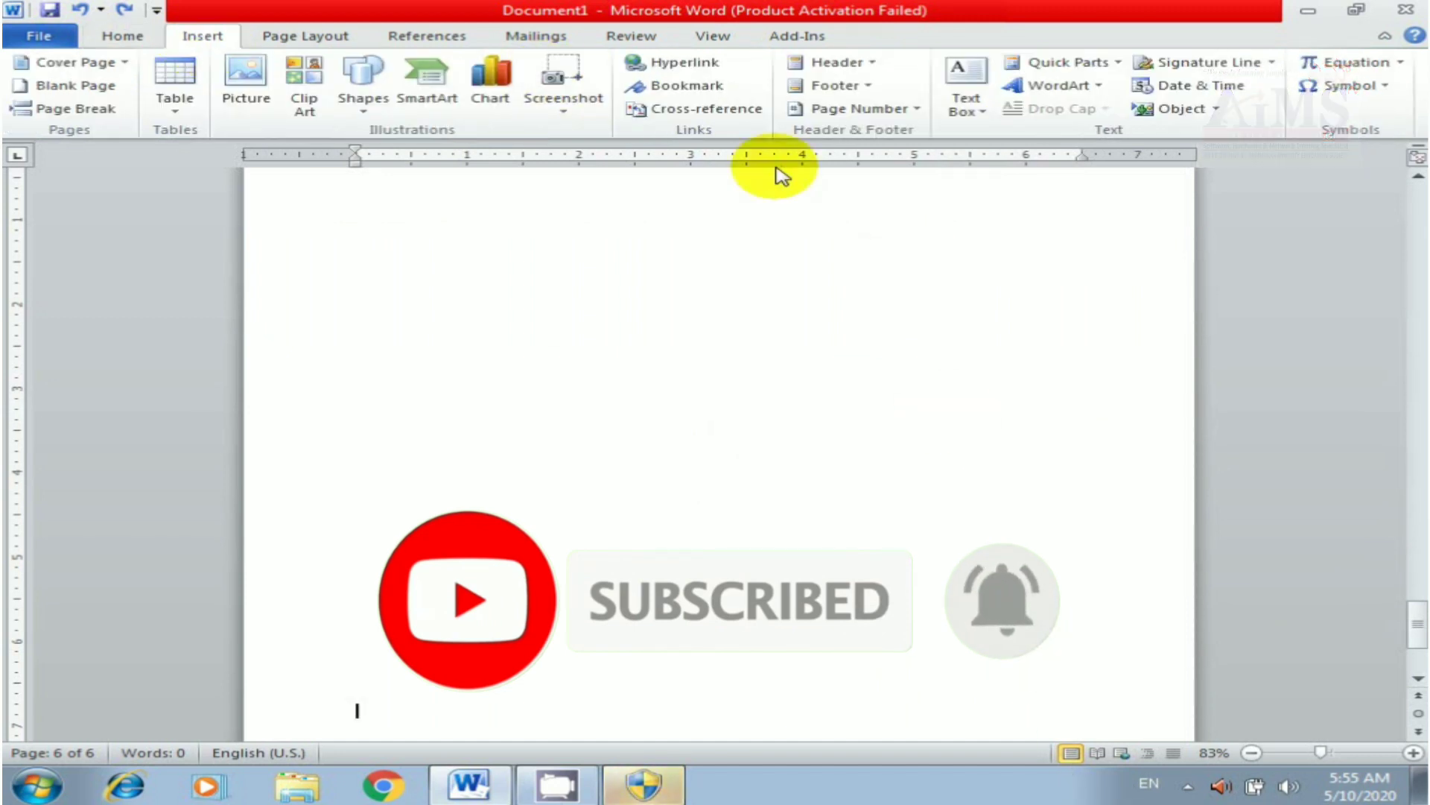
click(813, 111)
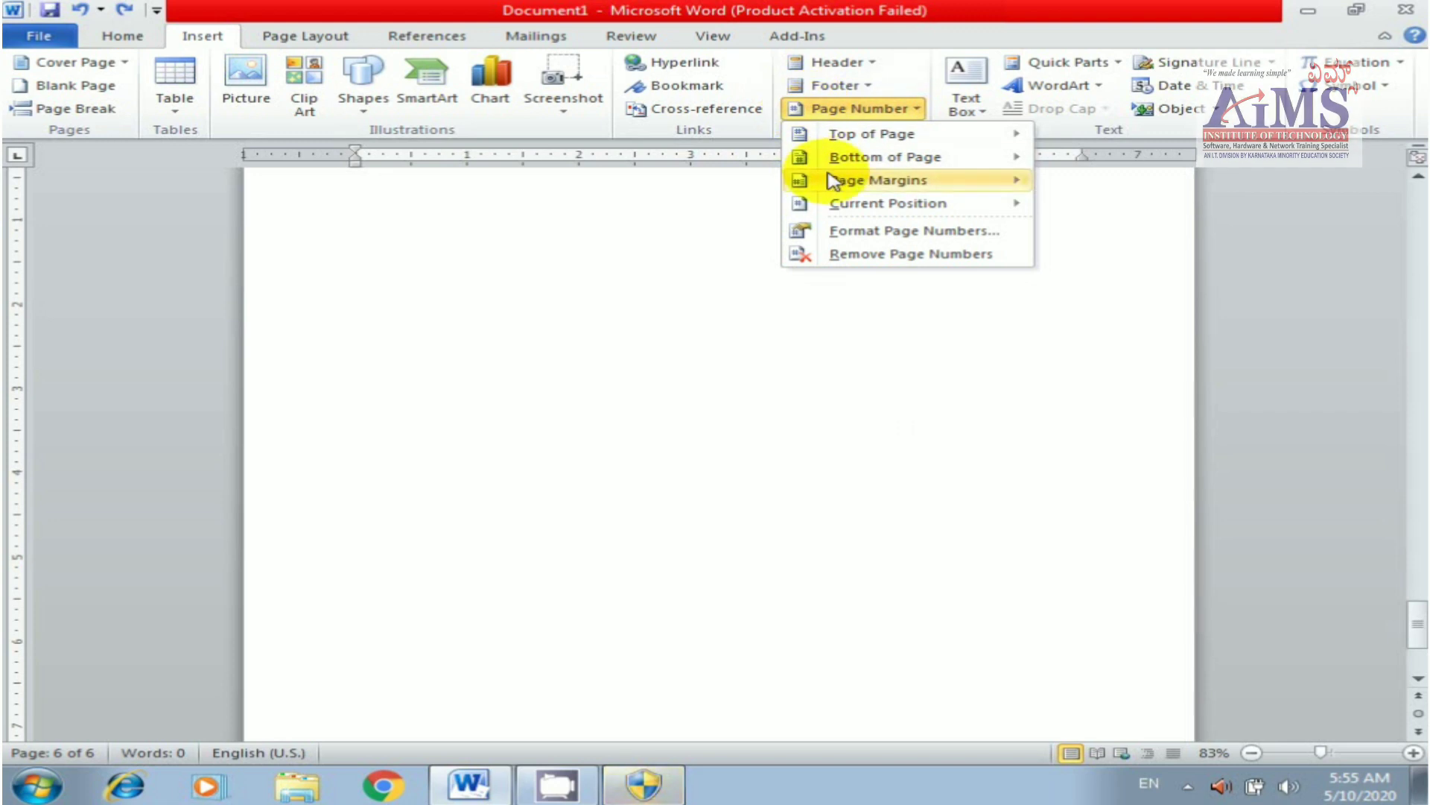
click(840, 254)
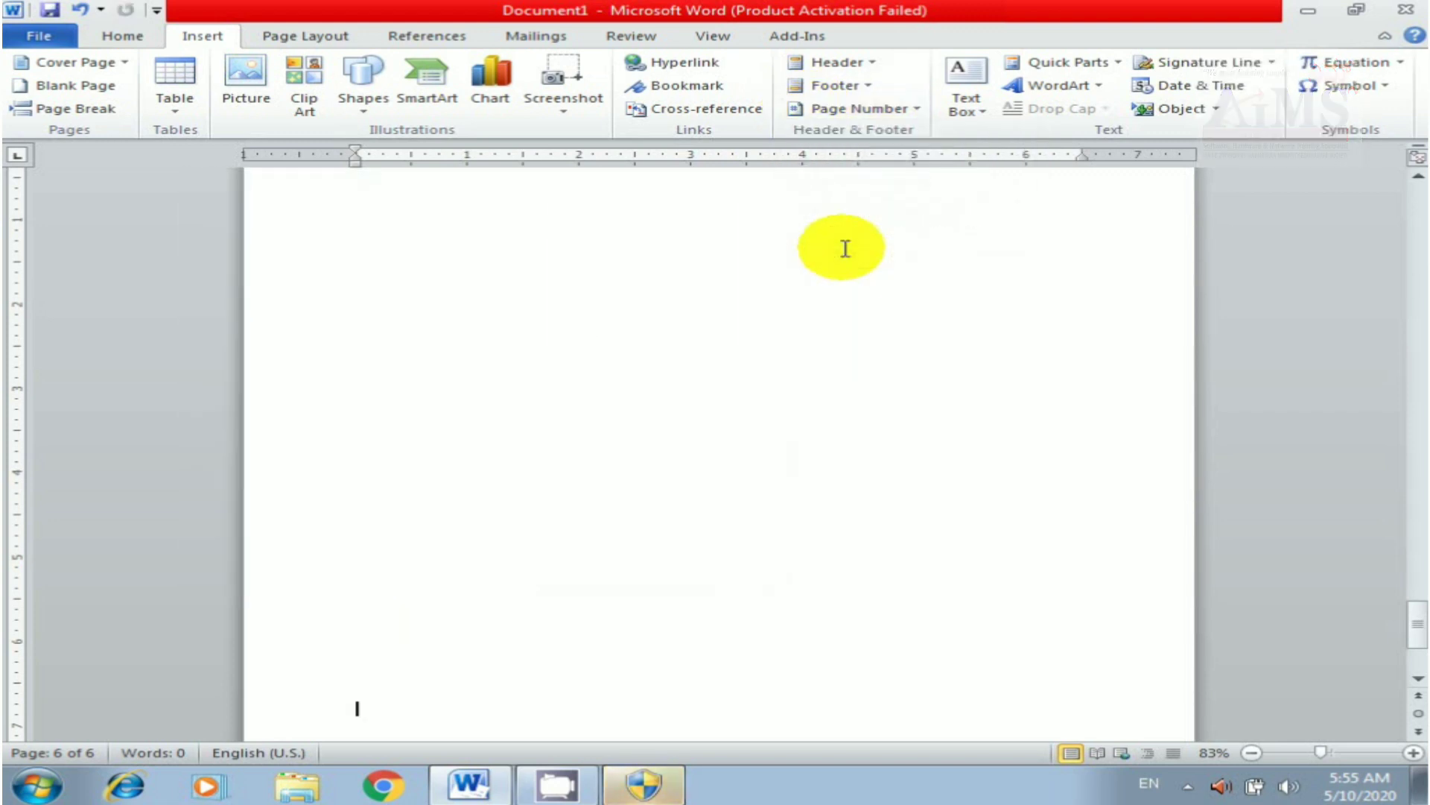
click(596, 366)
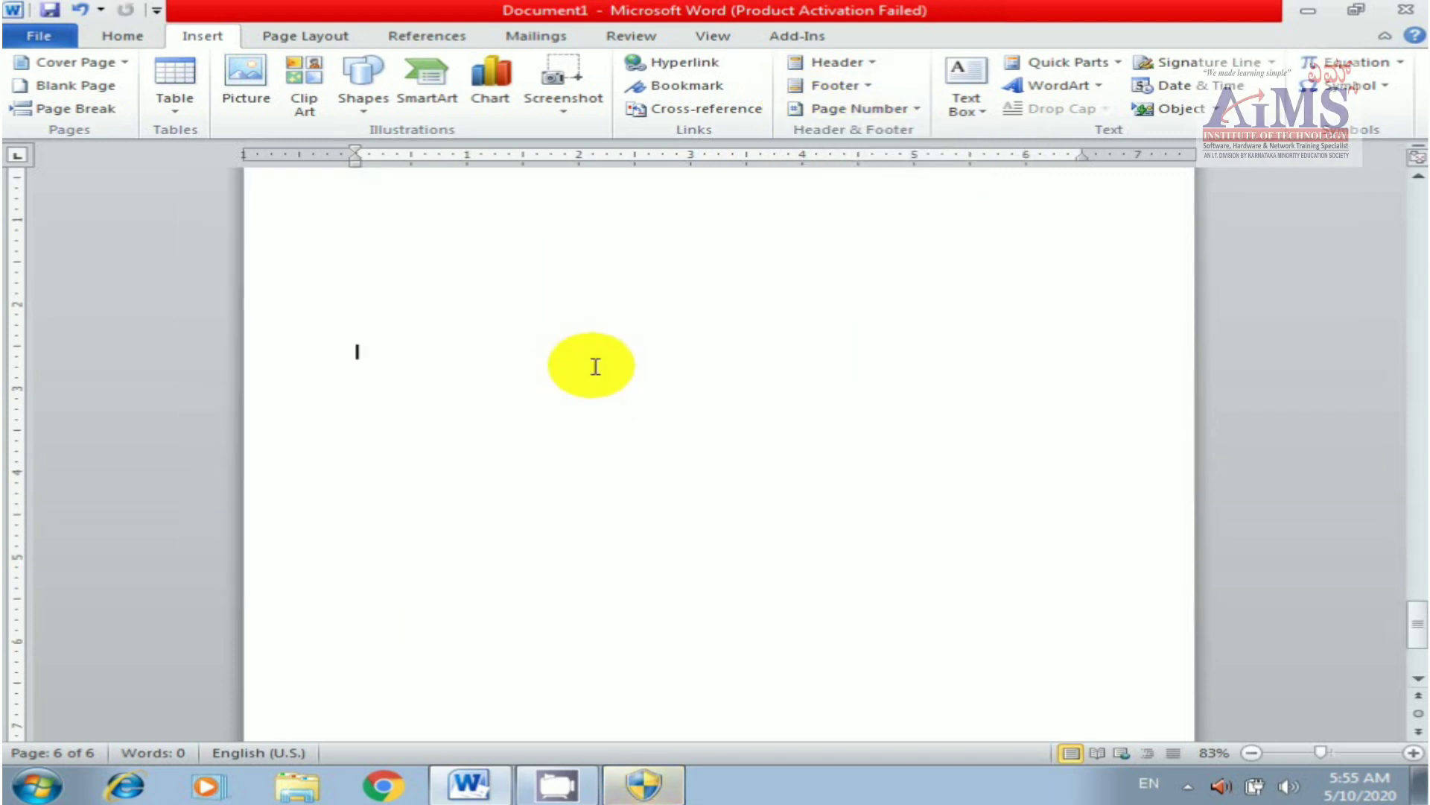